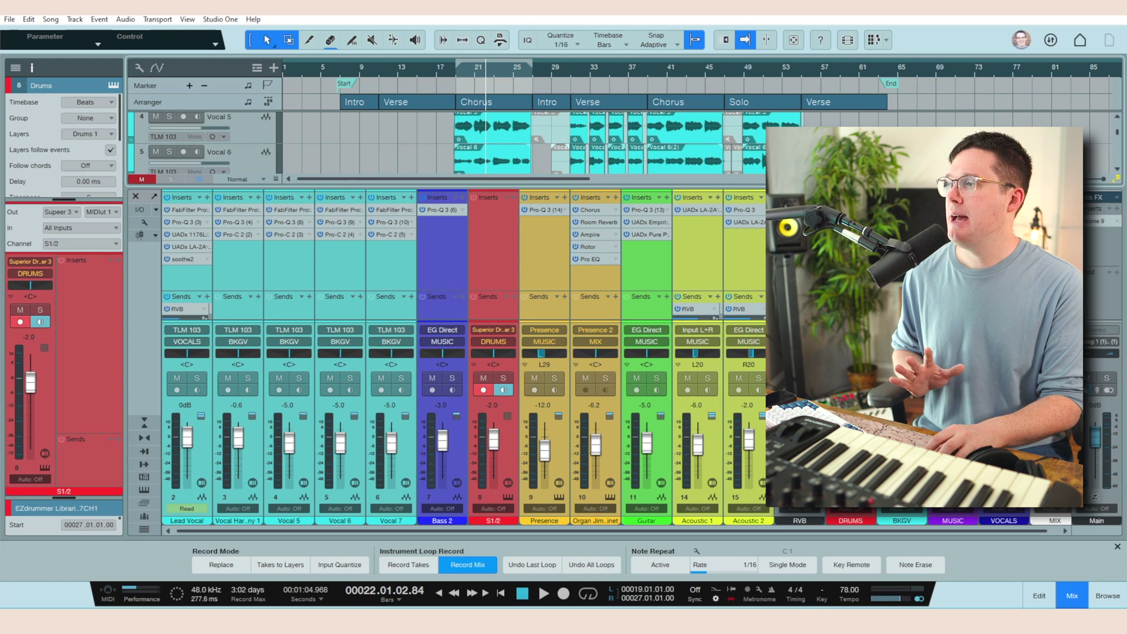
Select the vocal, Bass 2, Drums and Rhodes 2 Presence mixer channels in turn.
{"action": "left_click", "coordinate": [263, 261]}
{"action": "left_click", "coordinate": [332, 265]}
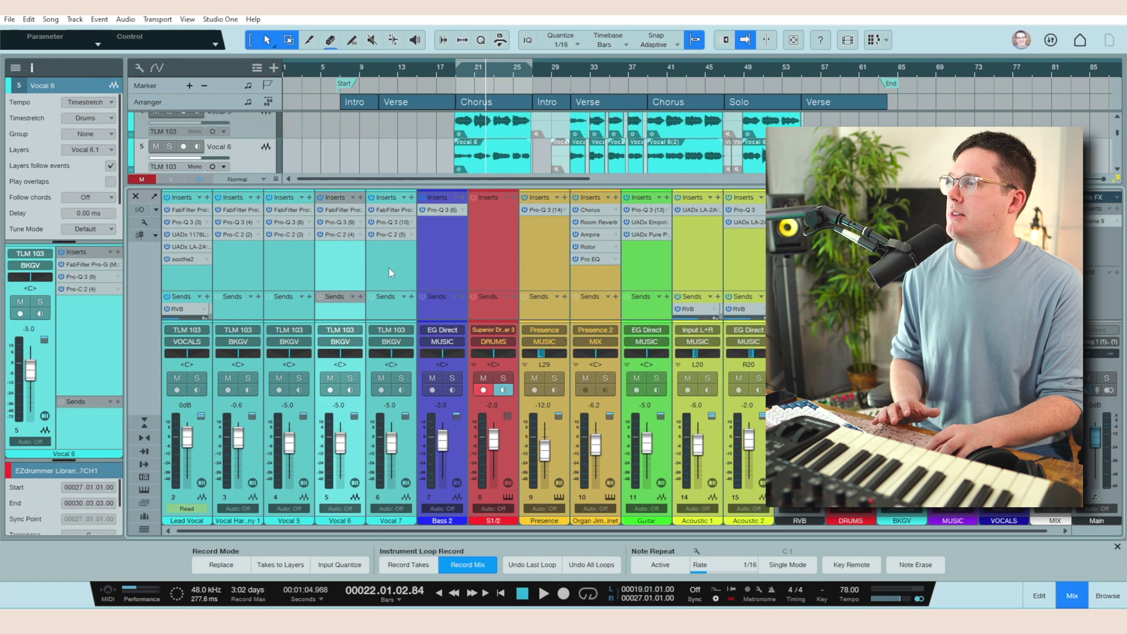
{"action": "left_click", "coordinate": [392, 270]}
{"action": "left_click", "coordinate": [440, 276]}
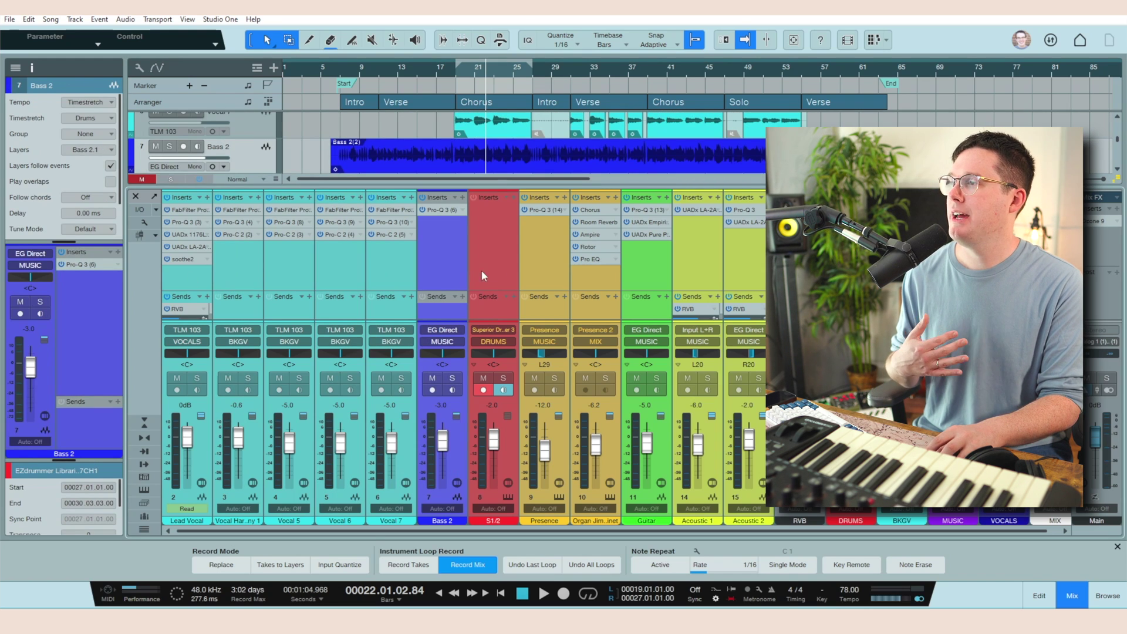
{"action": "left_click", "coordinate": [498, 268]}
{"action": "left_click", "coordinate": [558, 277]}
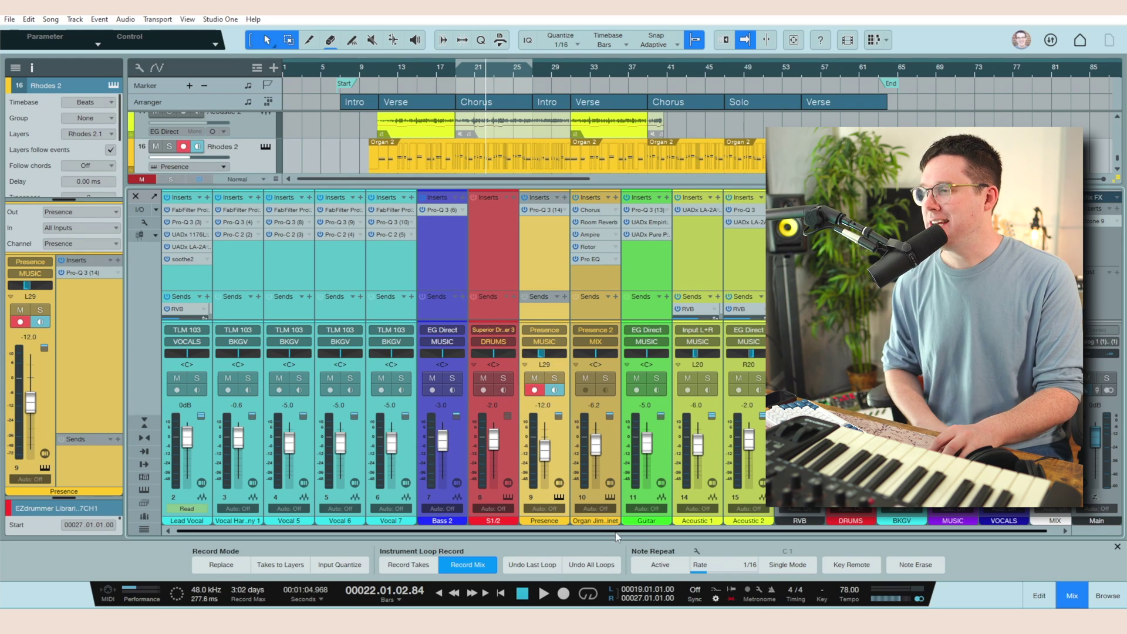
Select the RVB effects channel and close the mixer to show the arrangement.
{"action": "left_click_drag", "start_coordinate": [618, 532], "coordinate": [628, 532]}
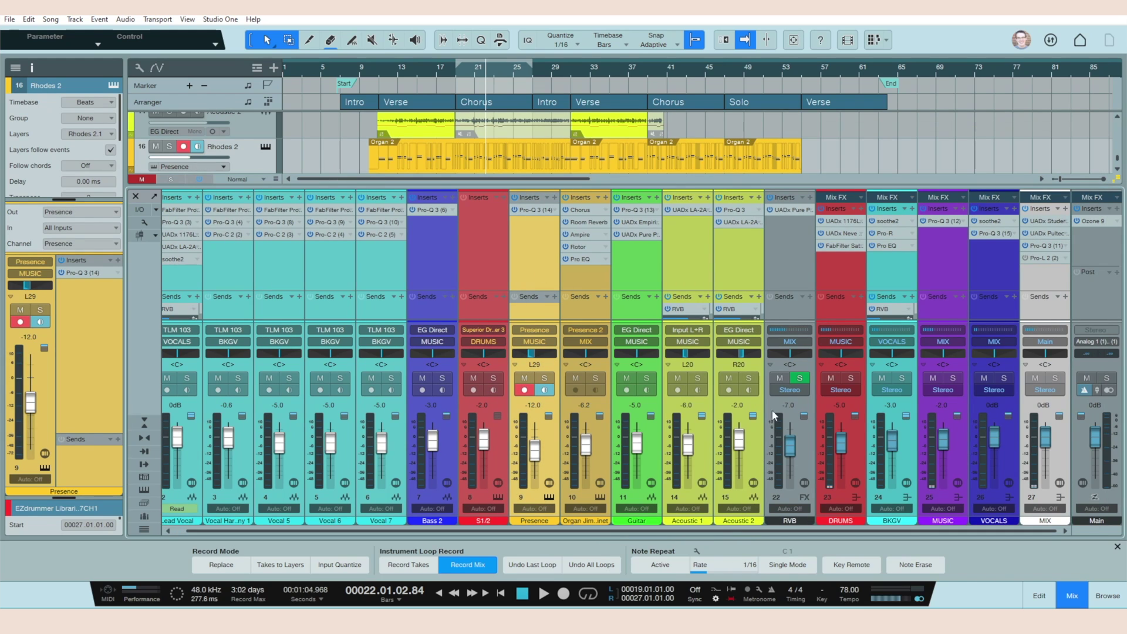
{"action": "left_click", "coordinate": [792, 260]}
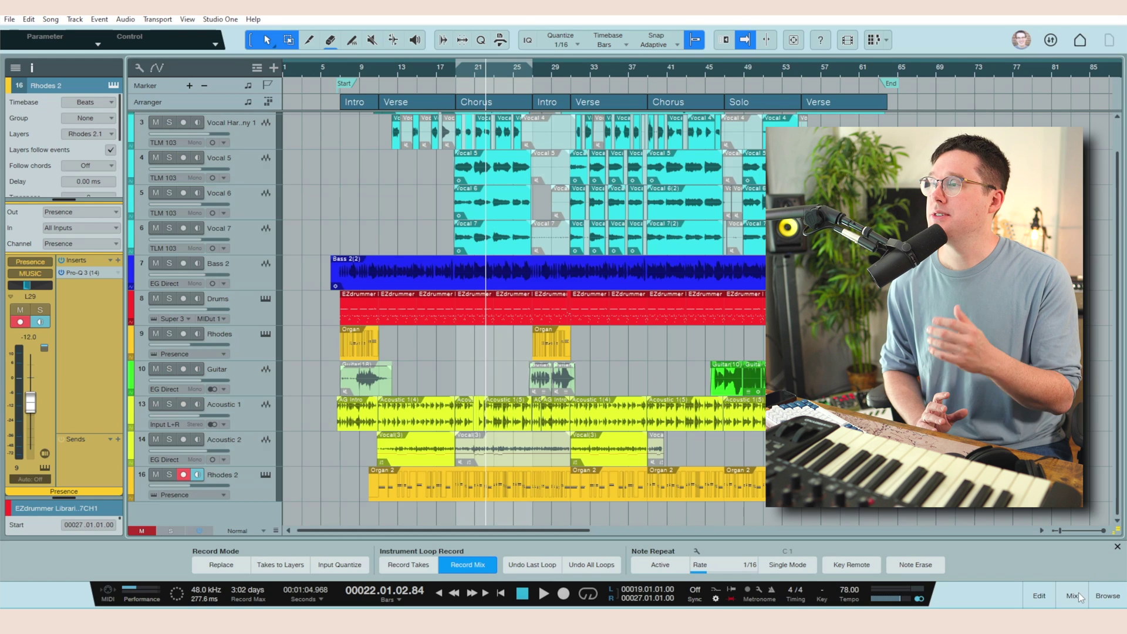
{"action": "left_click", "coordinate": [1078, 595]}
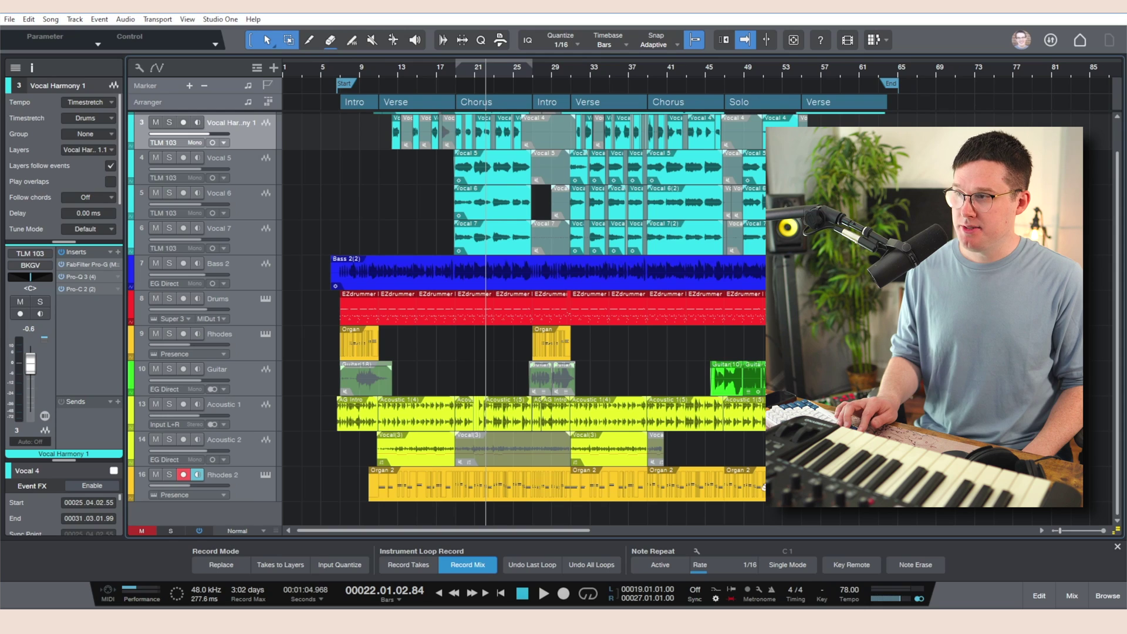
Reopen Options from the Studio One menu on the General page (English, Do Nothing at startup).
{"action": "key", "text": "ctrl+comma"}
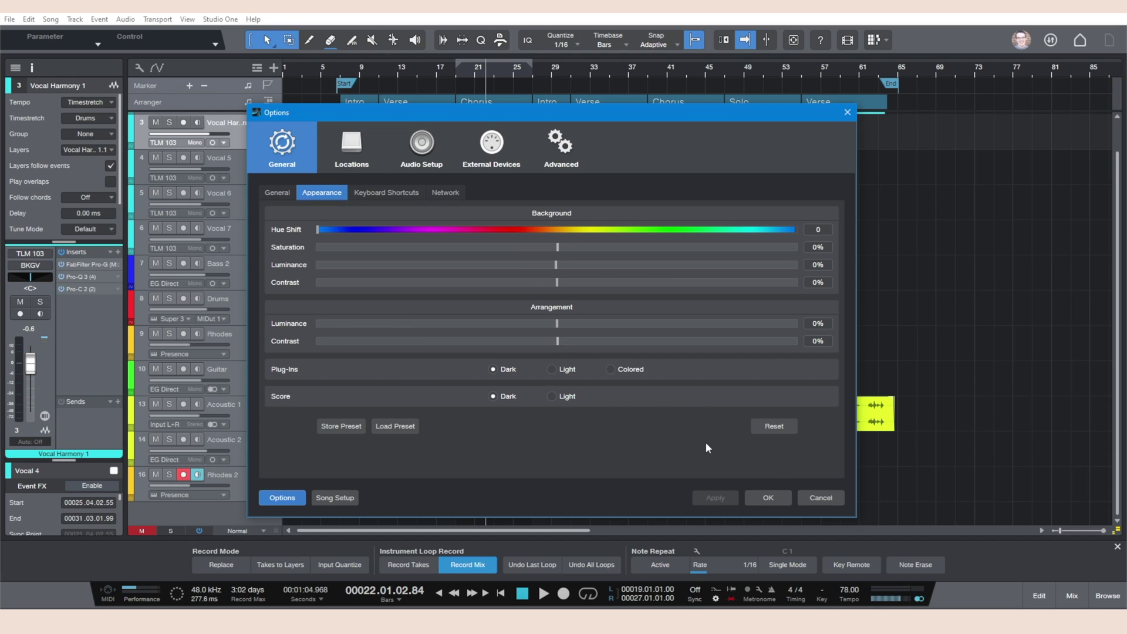
{"action": "left_click", "coordinate": [768, 498]}
{"action": "left_click", "coordinate": [232, 19]}
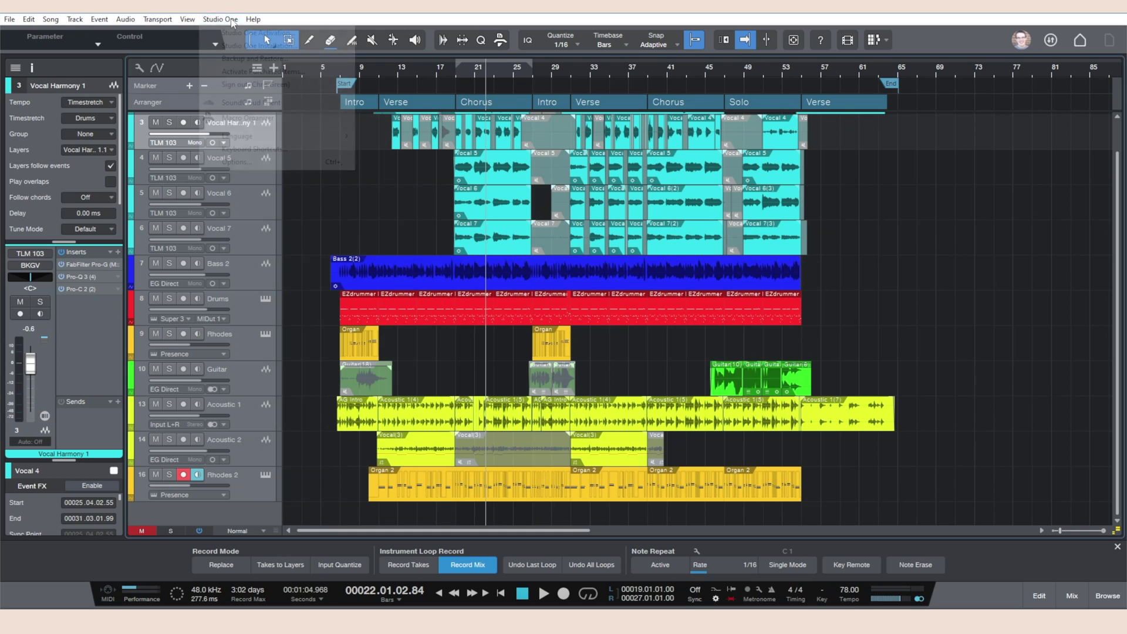
{"action": "left_click", "coordinate": [278, 165]}
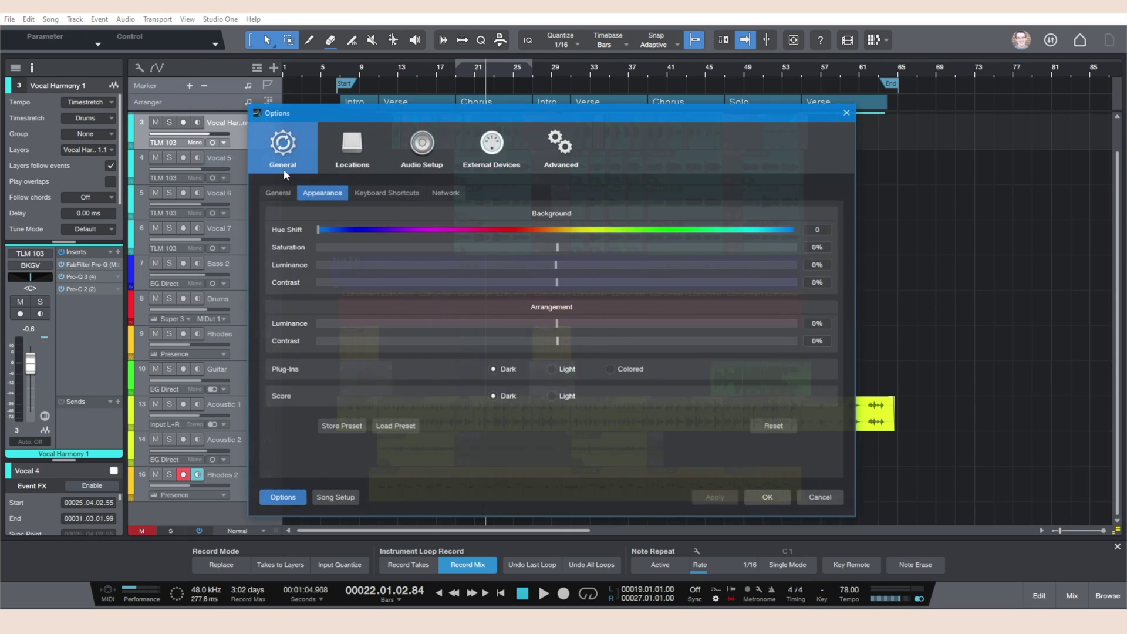
{"action": "left_click", "coordinate": [289, 196]}
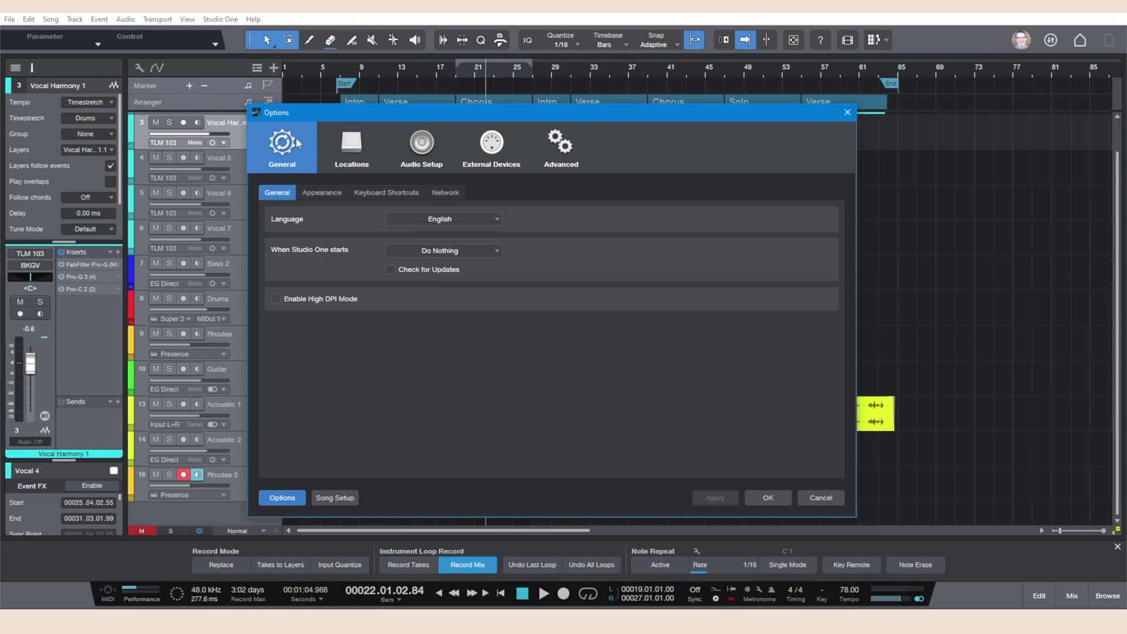
On the Appearance page, set the background Hue Shift to 335 for a teal tint.
{"action": "left_click", "coordinate": [310, 195]}
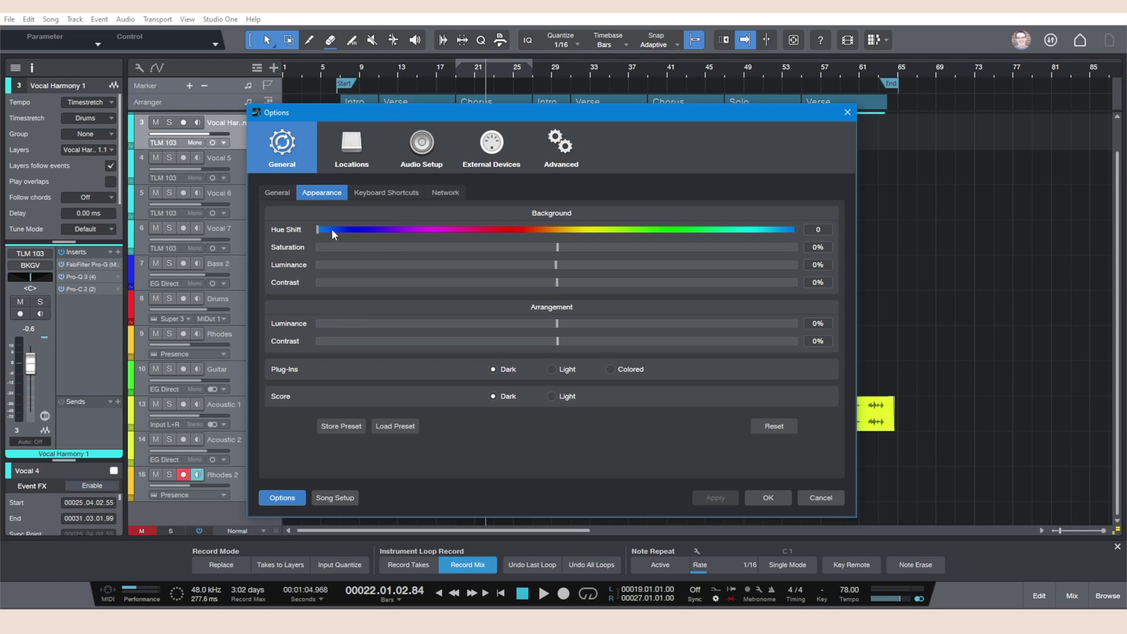
{"action": "left_click_drag", "start_coordinate": [348, 226], "coordinate": [428, 234]}
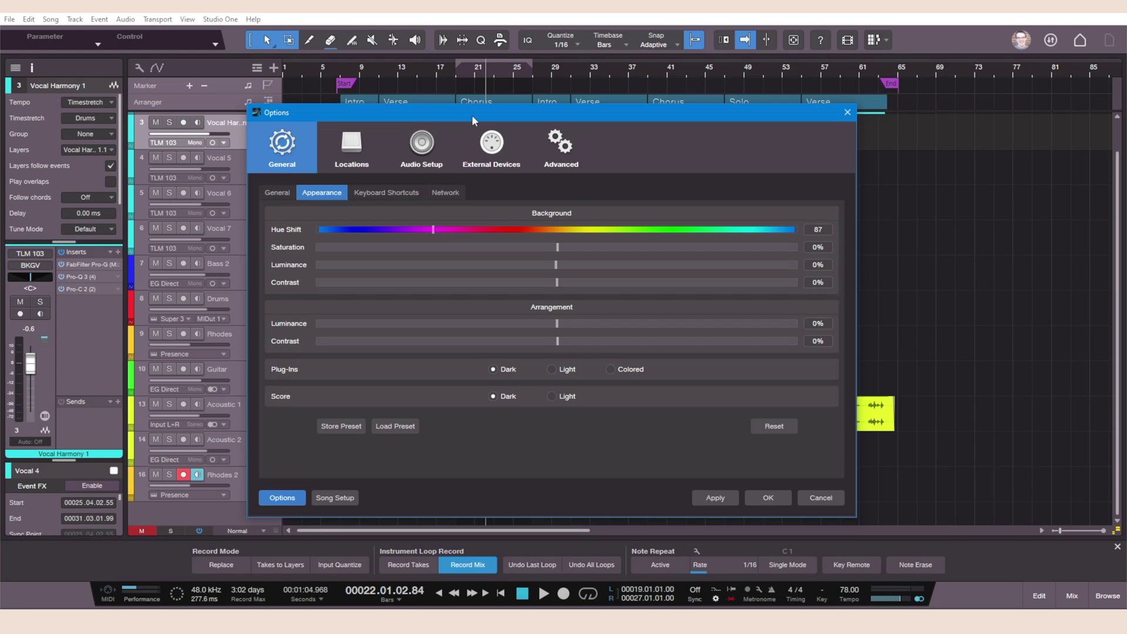
{"action": "left_click_drag", "start_coordinate": [472, 115], "coordinate": [731, 108]}
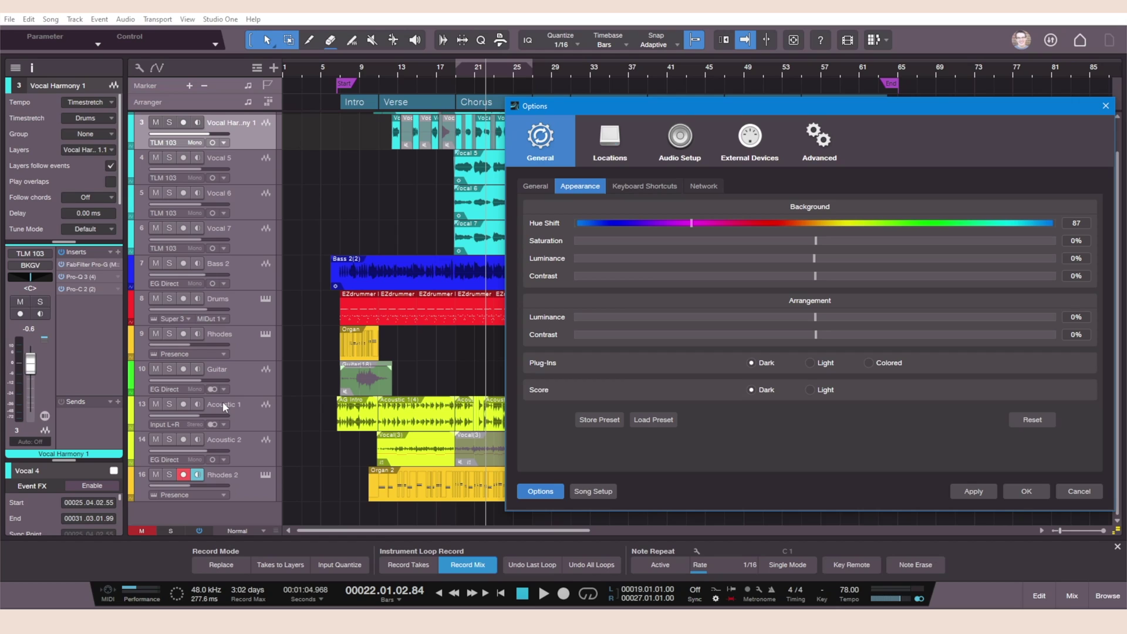
{"action": "left_click", "coordinate": [767, 224]}
{"action": "left_click_drag", "start_coordinate": [762, 222], "coordinate": [1023, 227]}
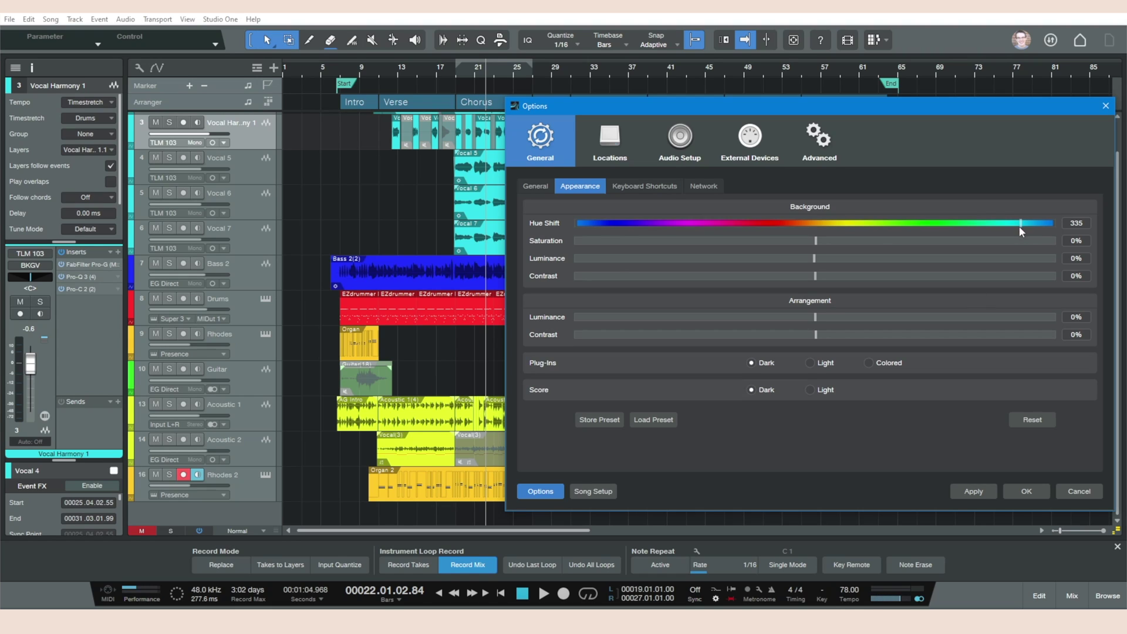
Raise background saturation to 100%, preview hue 149 (red), then set hue 292 (green).
{"action": "left_click_drag", "start_coordinate": [830, 242], "coordinate": [908, 240]}
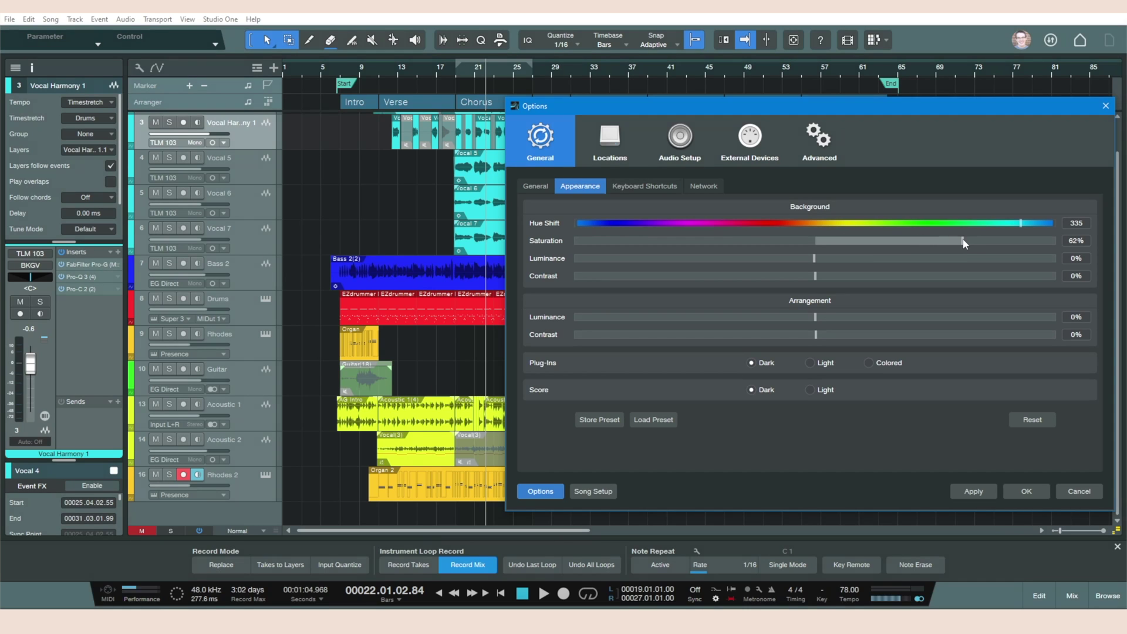
{"action": "left_click_drag", "start_coordinate": [984, 249], "coordinate": [1019, 254]}
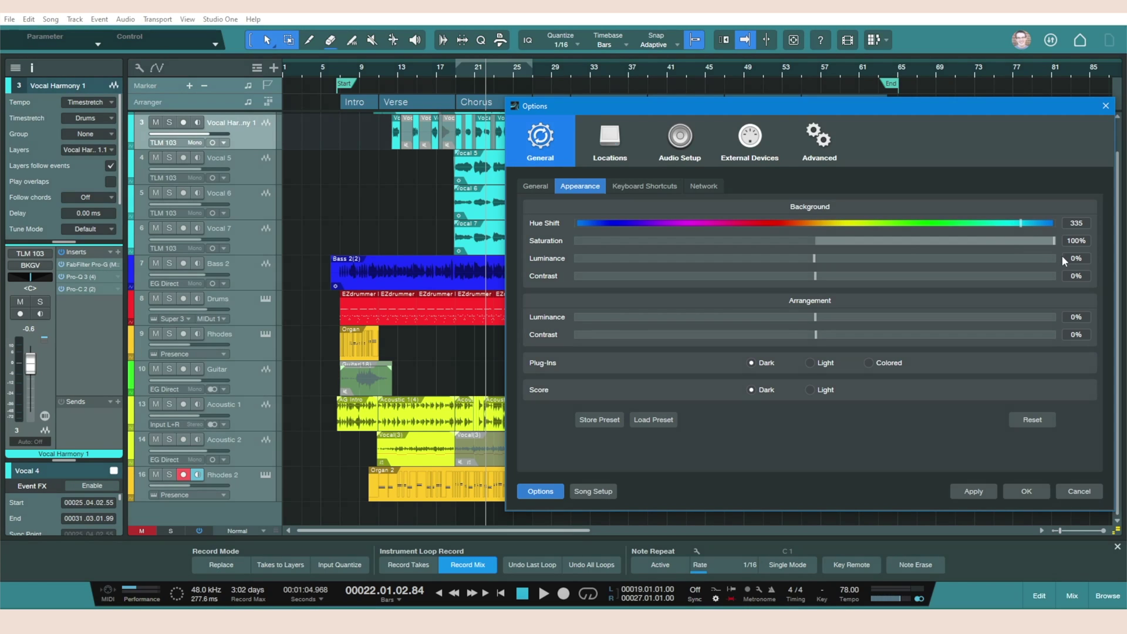
{"action": "left_click_drag", "start_coordinate": [890, 110], "coordinate": [714, 282]}
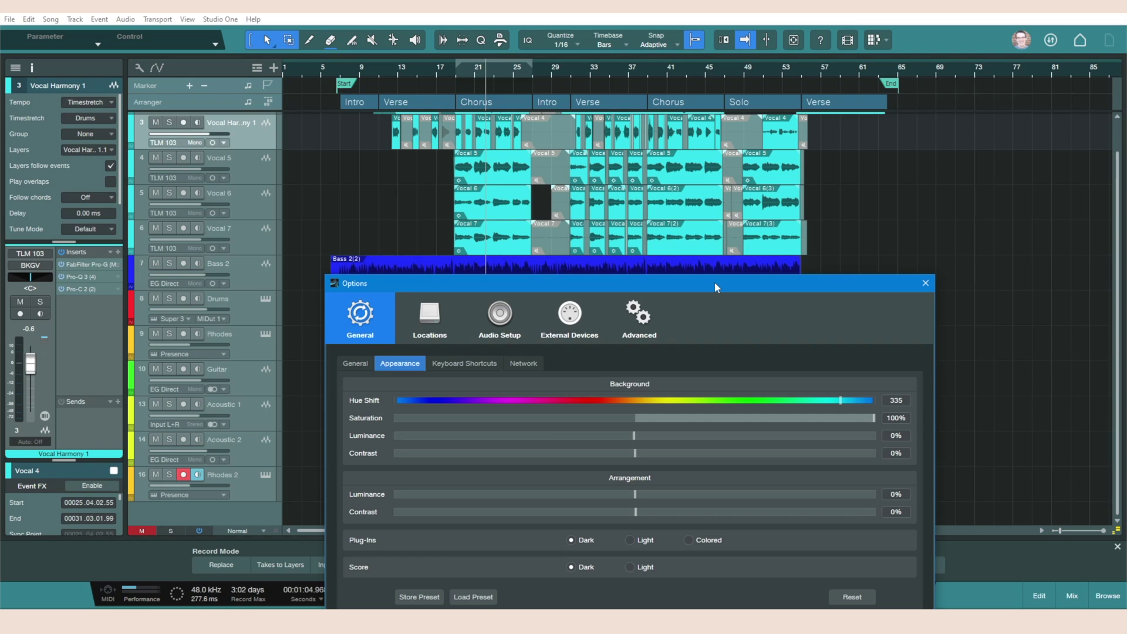
{"action": "left_click", "coordinate": [594, 400]}
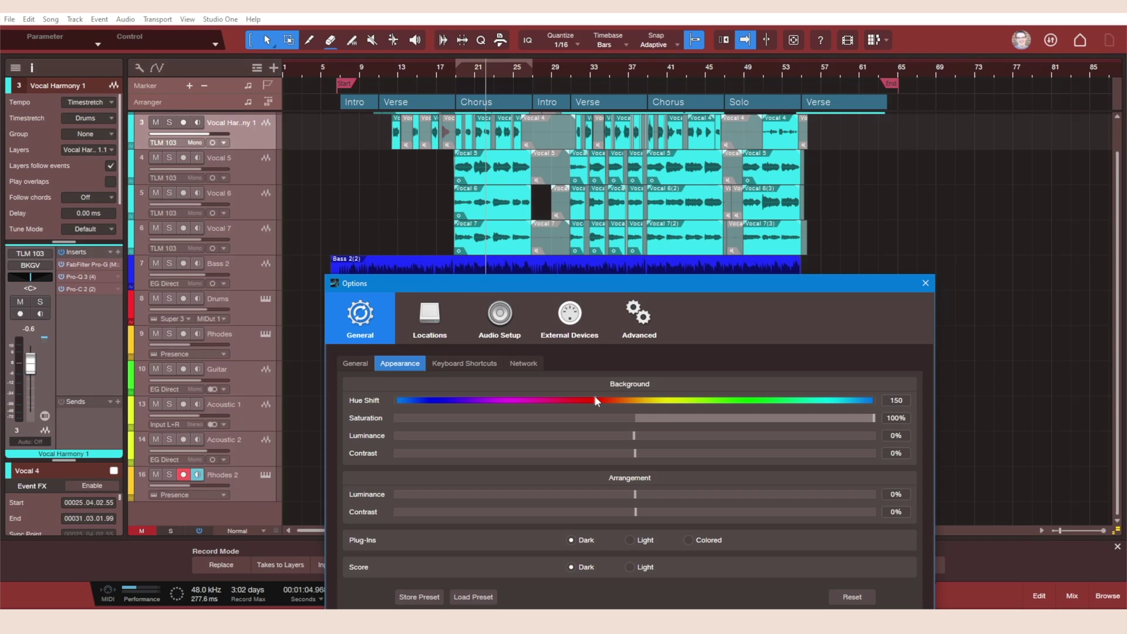
{"action": "left_click_drag", "start_coordinate": [596, 279], "coordinate": [716, 90]}
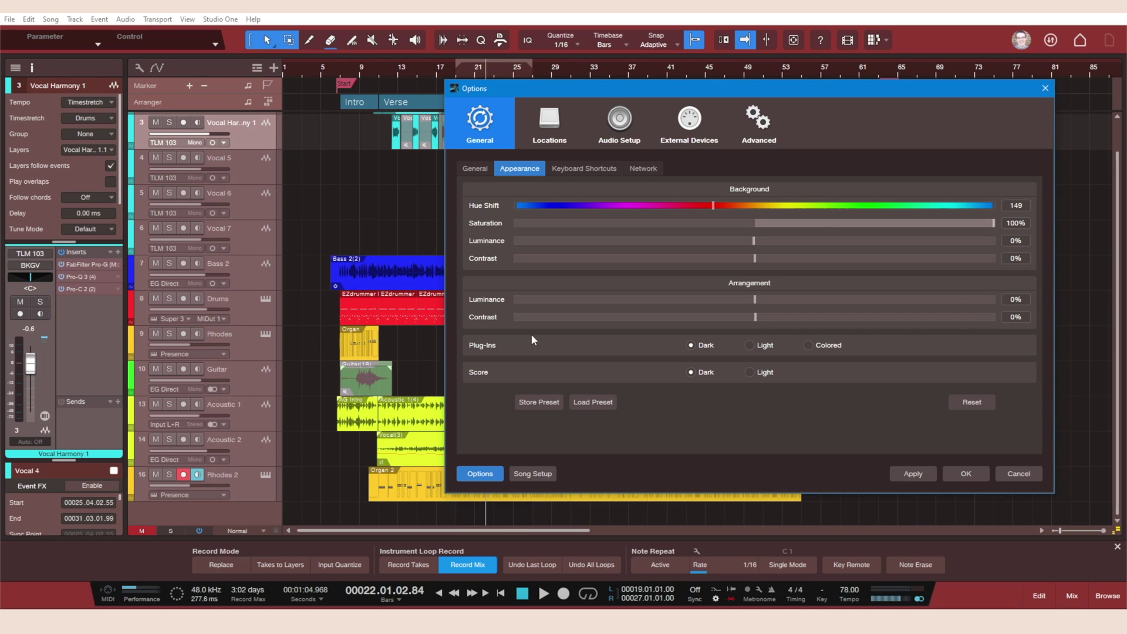
{"action": "left_click", "coordinate": [905, 205]}
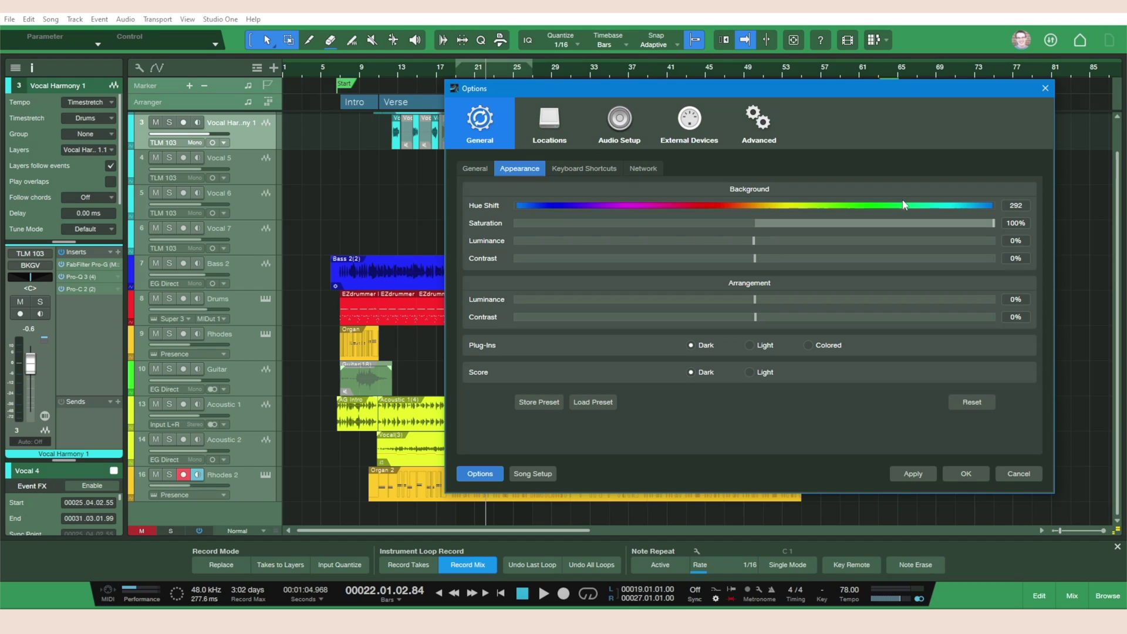
Fine-tune background hue to about 322 and lower background saturation to 11%.
{"action": "left_click_drag", "start_coordinate": [904, 205], "coordinate": [998, 206]}
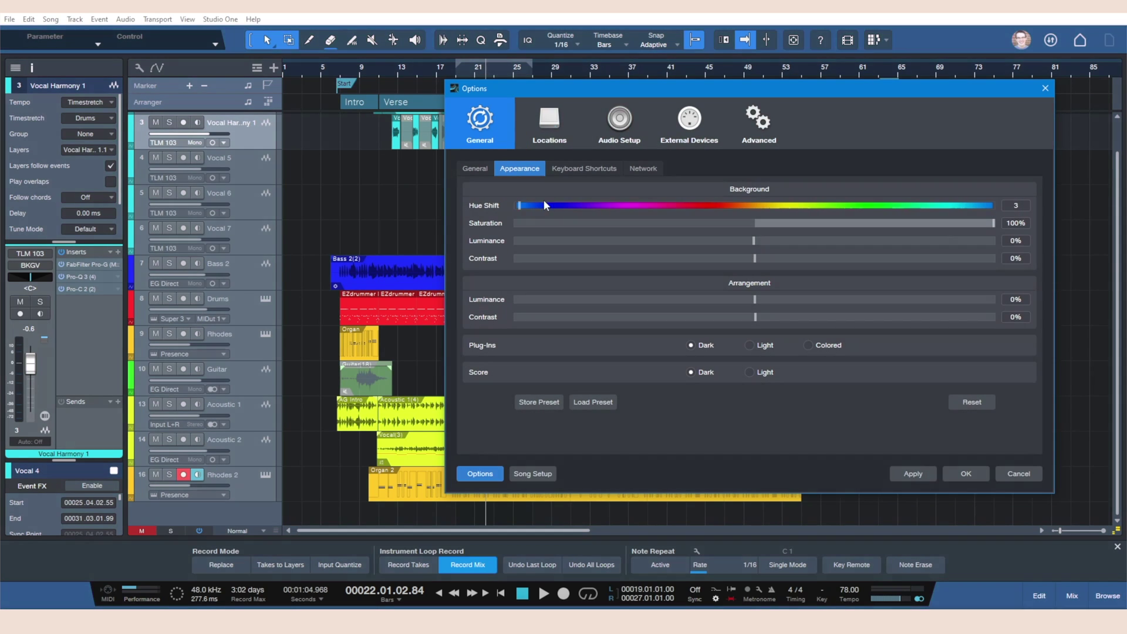
{"action": "left_click_drag", "start_coordinate": [545, 205], "coordinate": [966, 221]}
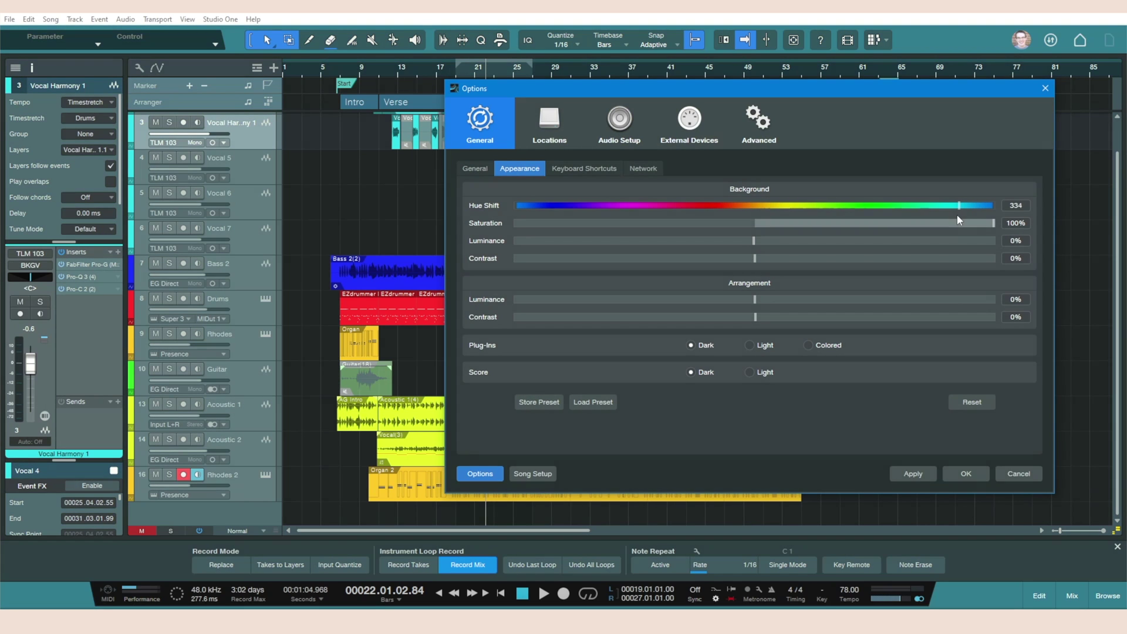
{"action": "left_click_drag", "start_coordinate": [951, 220], "coordinate": [943, 212]}
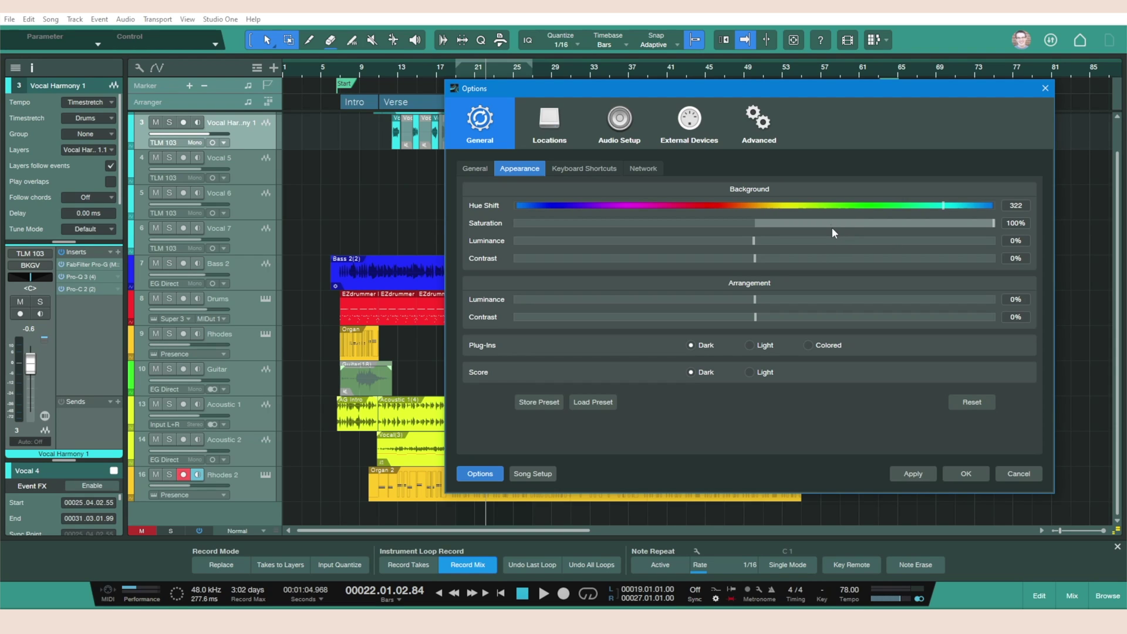
{"action": "left_click_drag", "start_coordinate": [833, 229], "coordinate": [787, 226]}
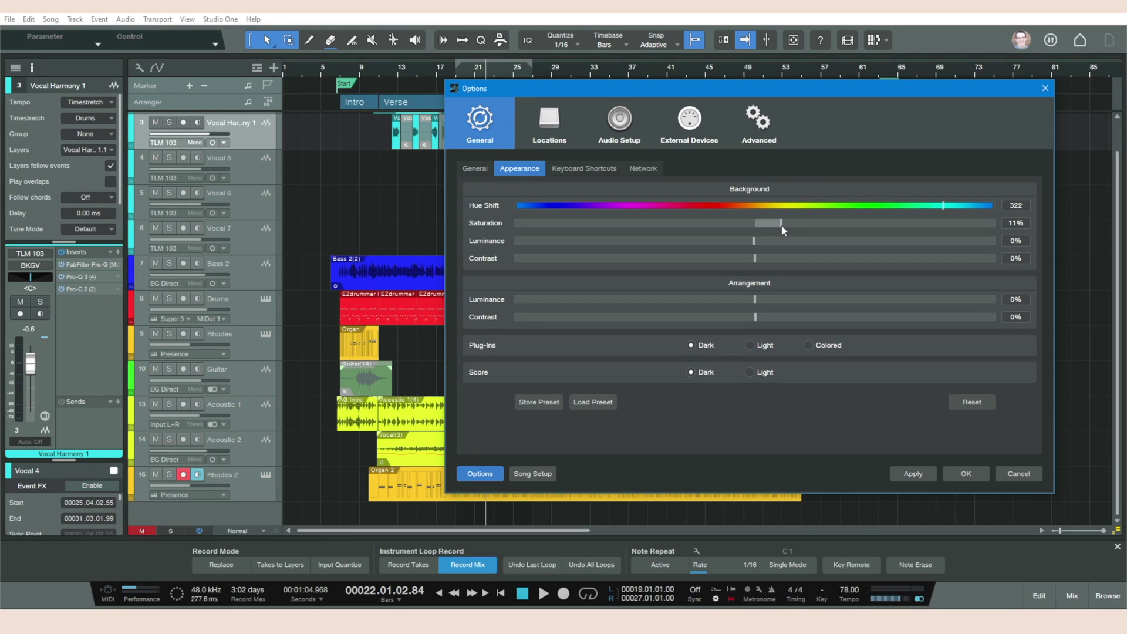
{"action": "double_click", "coordinate": [1015, 226]}
Drag background luminance fully down to -100% and confirm Options with OK.
{"action": "left_click_drag", "start_coordinate": [760, 241], "coordinate": [574, 250]}
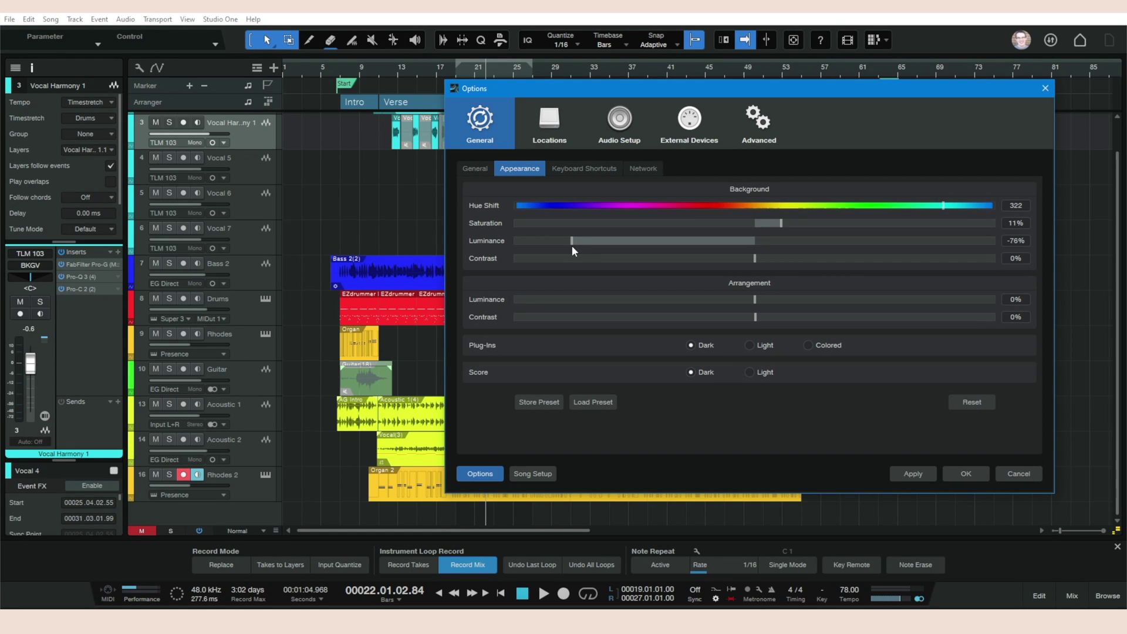
{"action": "left_click_drag", "start_coordinate": [569, 245], "coordinate": [491, 253]}
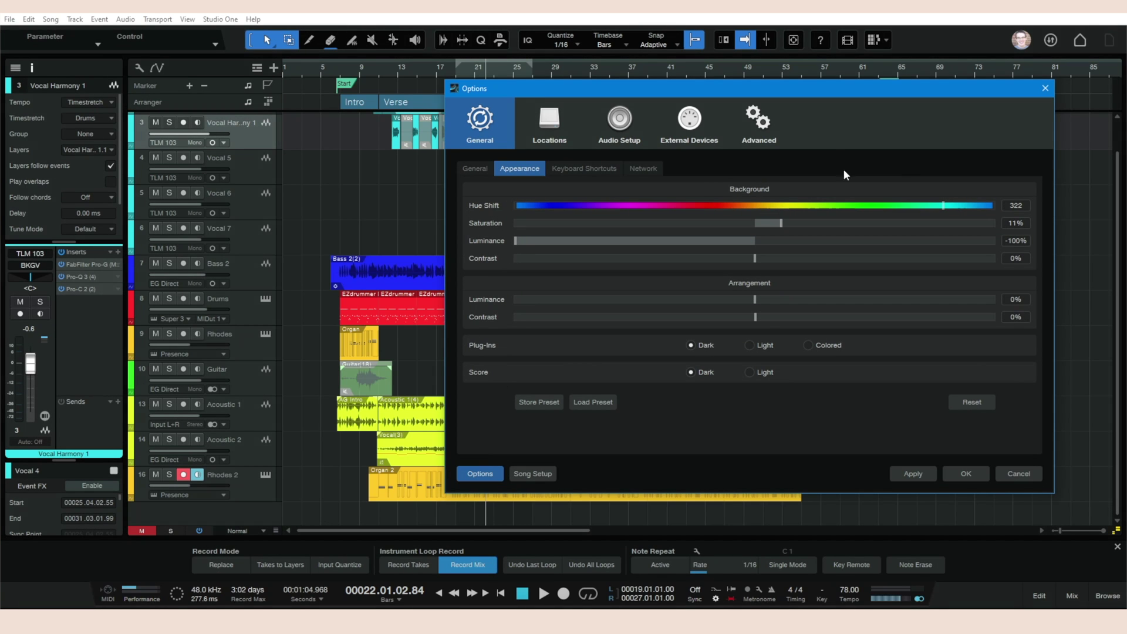
{"action": "left_click", "coordinate": [963, 473]}
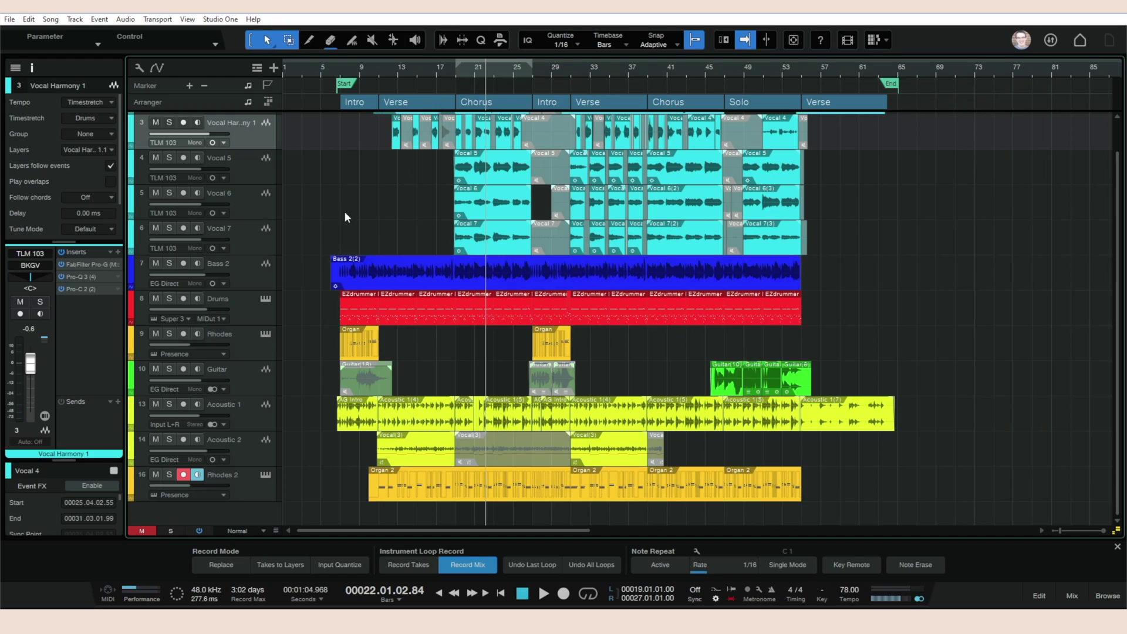
{"action": "left_click", "coordinate": [249, 333]}
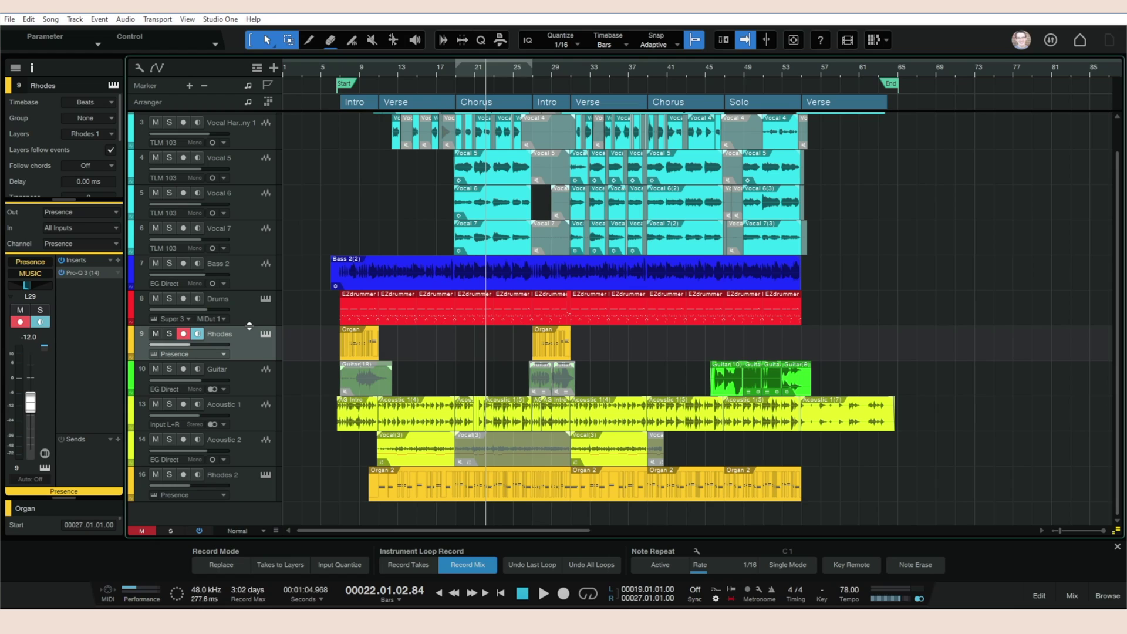
{"action": "left_click", "coordinate": [246, 281]}
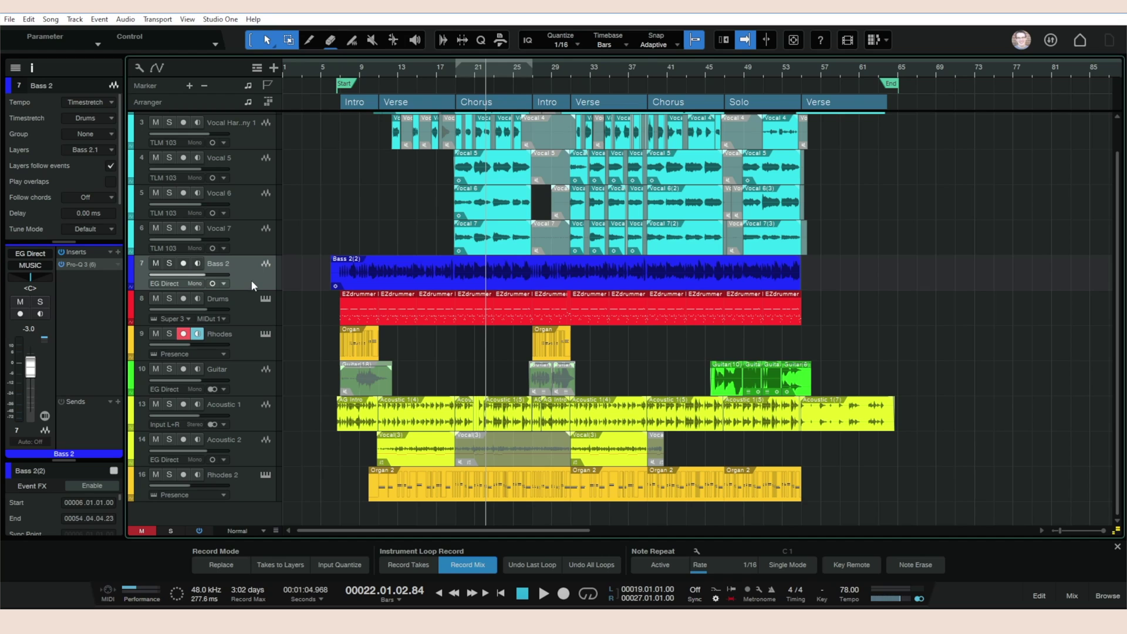
Reopen Options and settle background luminance at 10% after trying minimum, 0% and brighter values.
{"action": "key", "text": "ctrl+comma"}
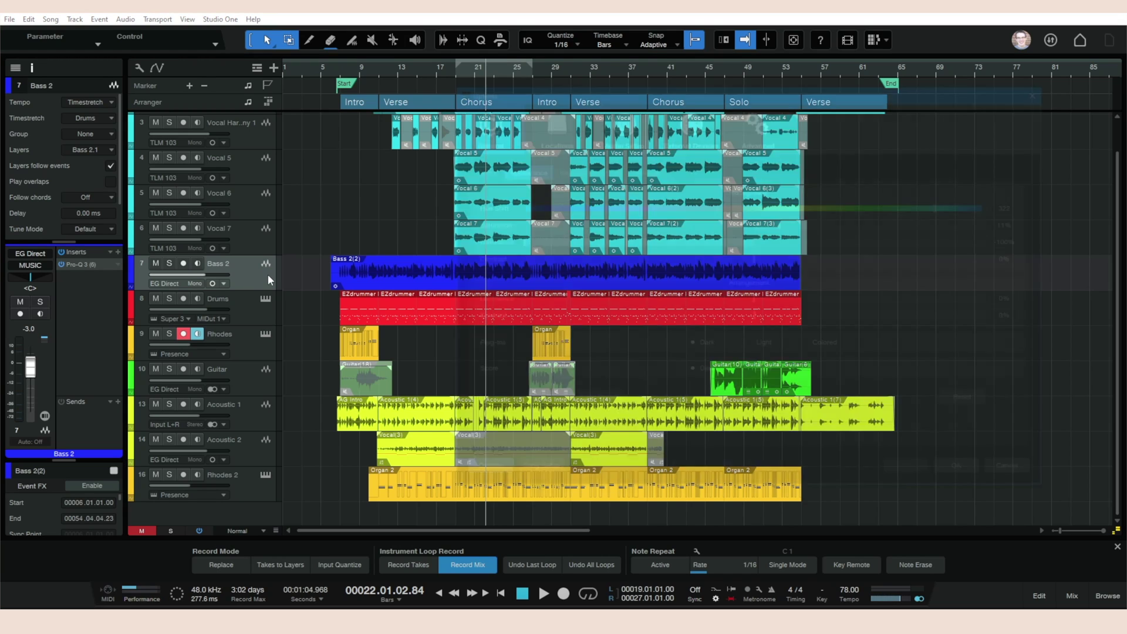
{"action": "left_click_drag", "start_coordinate": [537, 240], "coordinate": [629, 241]}
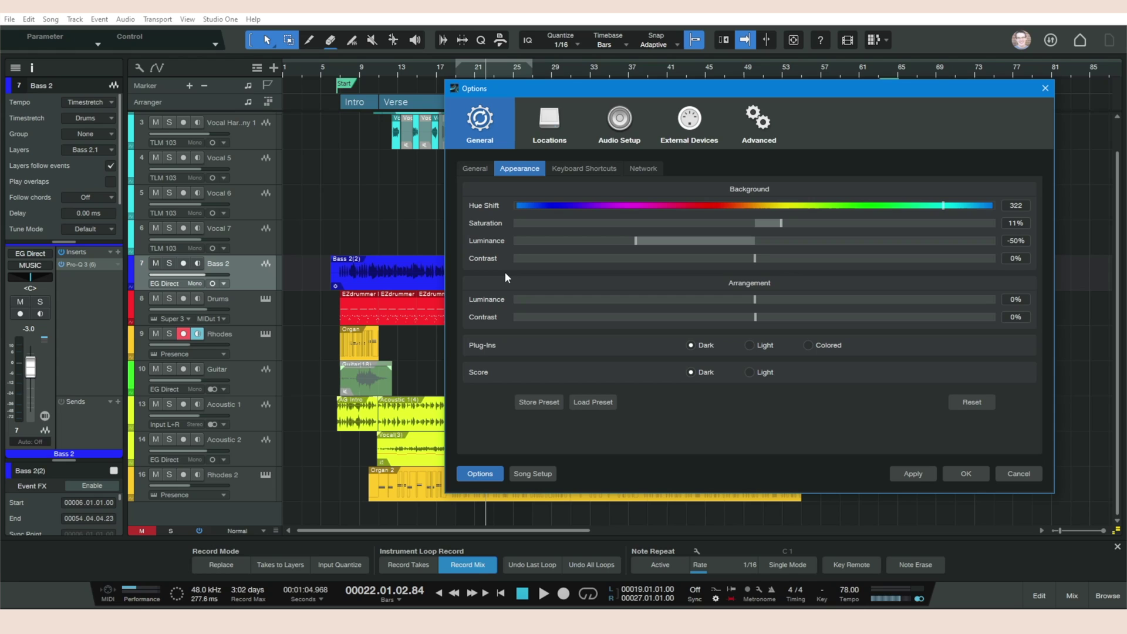
{"action": "left_click_drag", "start_coordinate": [514, 239], "coordinate": [505, 240]}
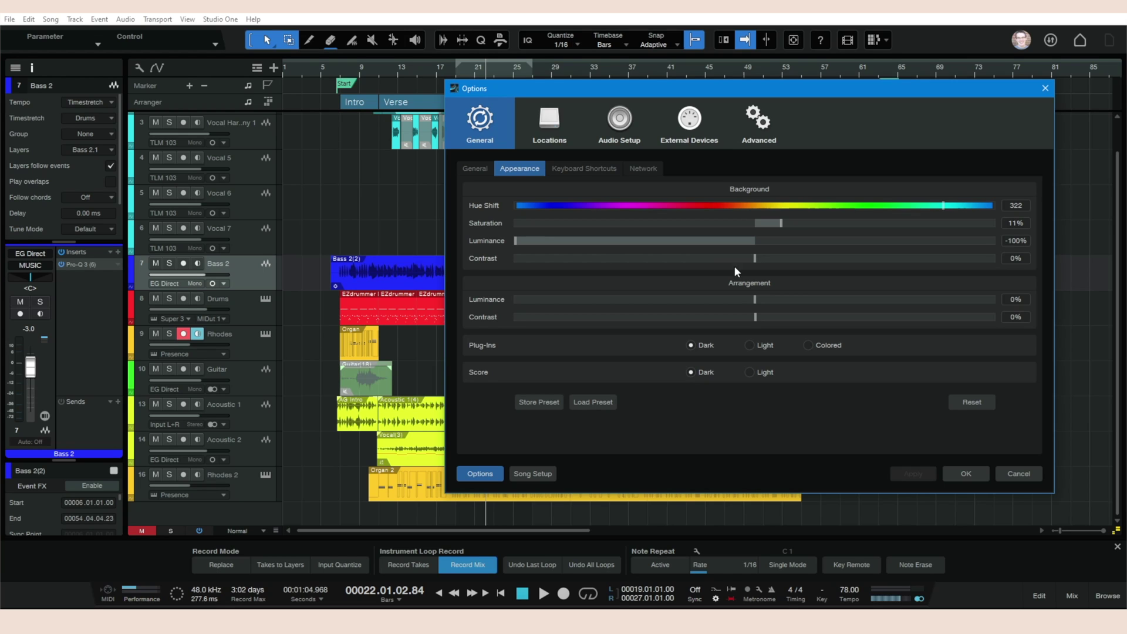
{"action": "left_click", "coordinate": [751, 241]}
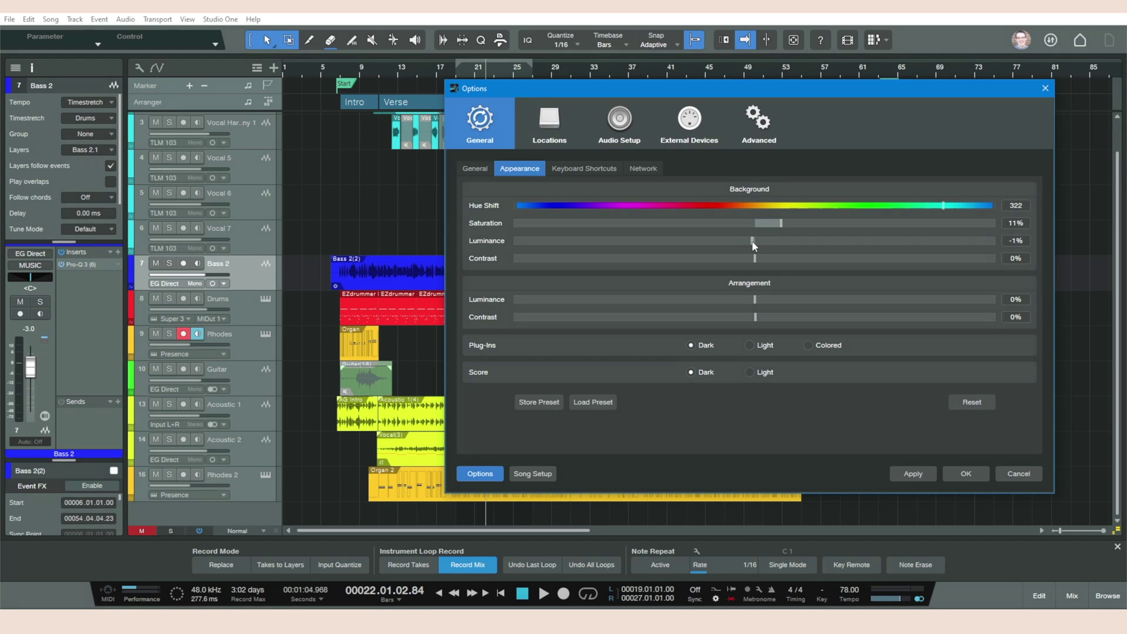
{"action": "left_click_drag", "start_coordinate": [754, 245], "coordinate": [754, 242]}
{"action": "left_click_drag", "start_coordinate": [756, 246], "coordinate": [756, 246]}
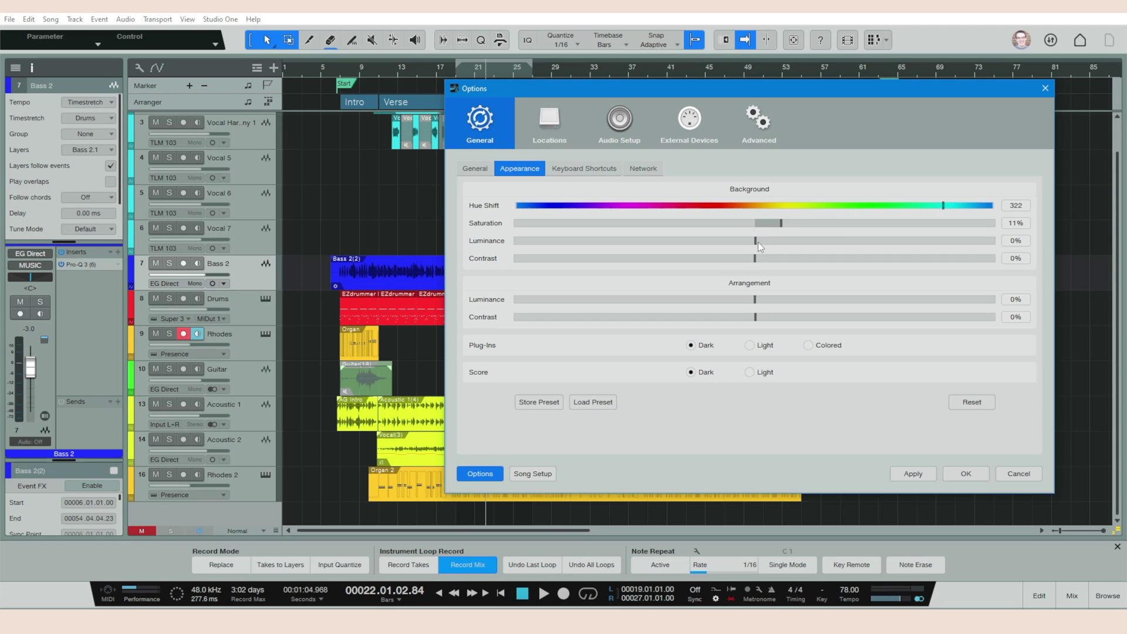
{"action": "left_click_drag", "start_coordinate": [764, 243], "coordinate": [1016, 259]}
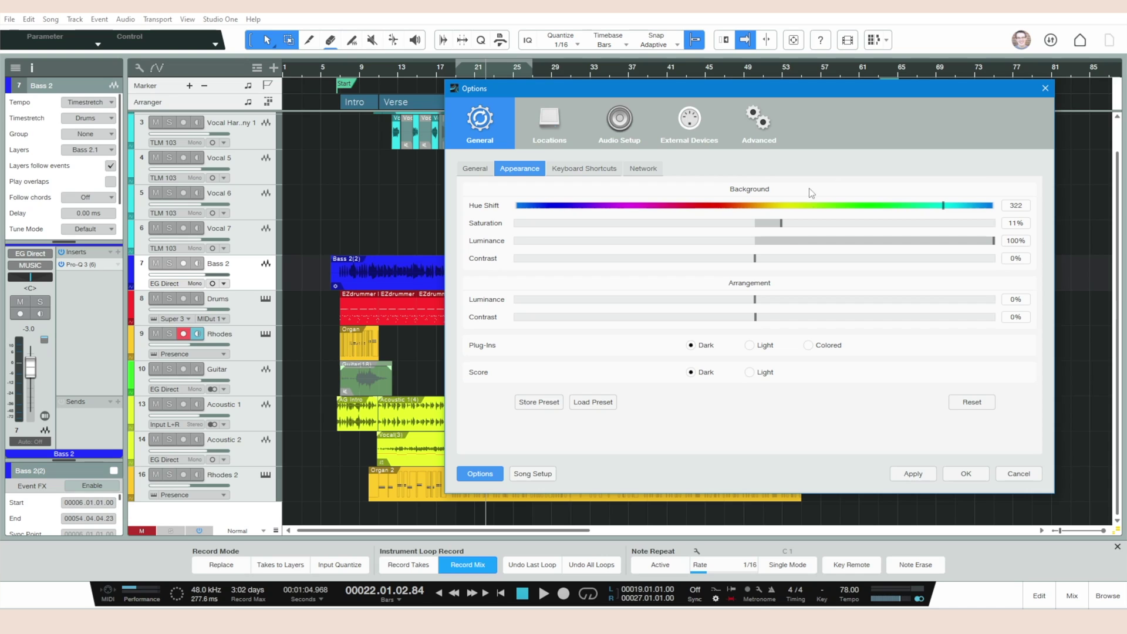
{"action": "left_click", "coordinate": [768, 241]}
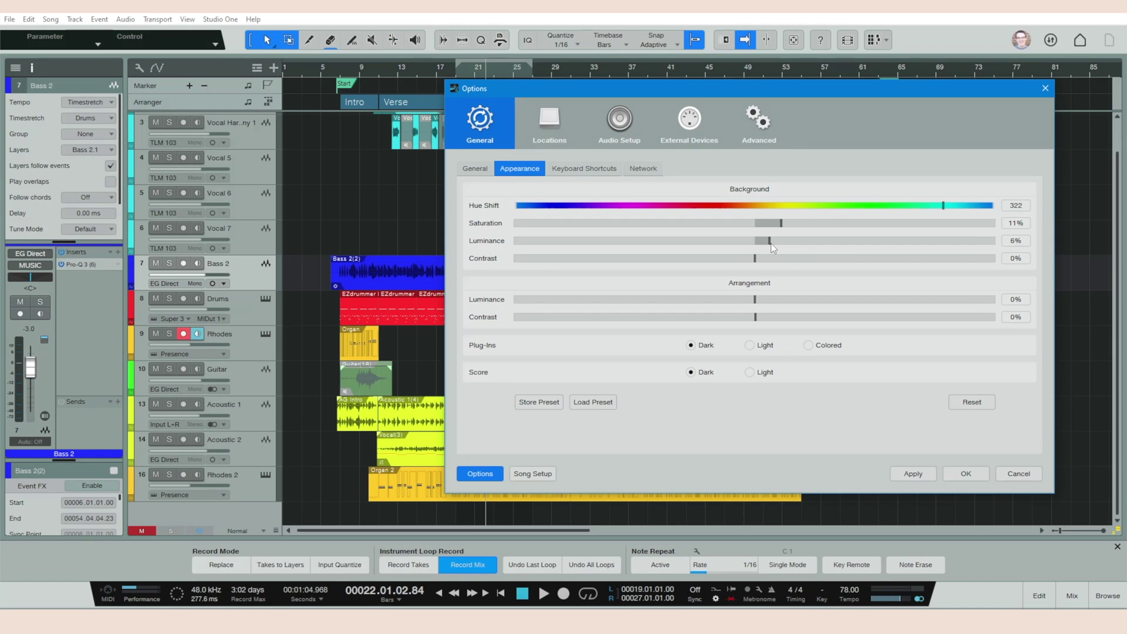
{"action": "left_click_drag", "start_coordinate": [777, 247], "coordinate": [779, 247]}
Raise background contrast to about 50% and move the dialog down to reveal the arrangement.
{"action": "left_click_drag", "start_coordinate": [771, 262], "coordinate": [885, 280]}
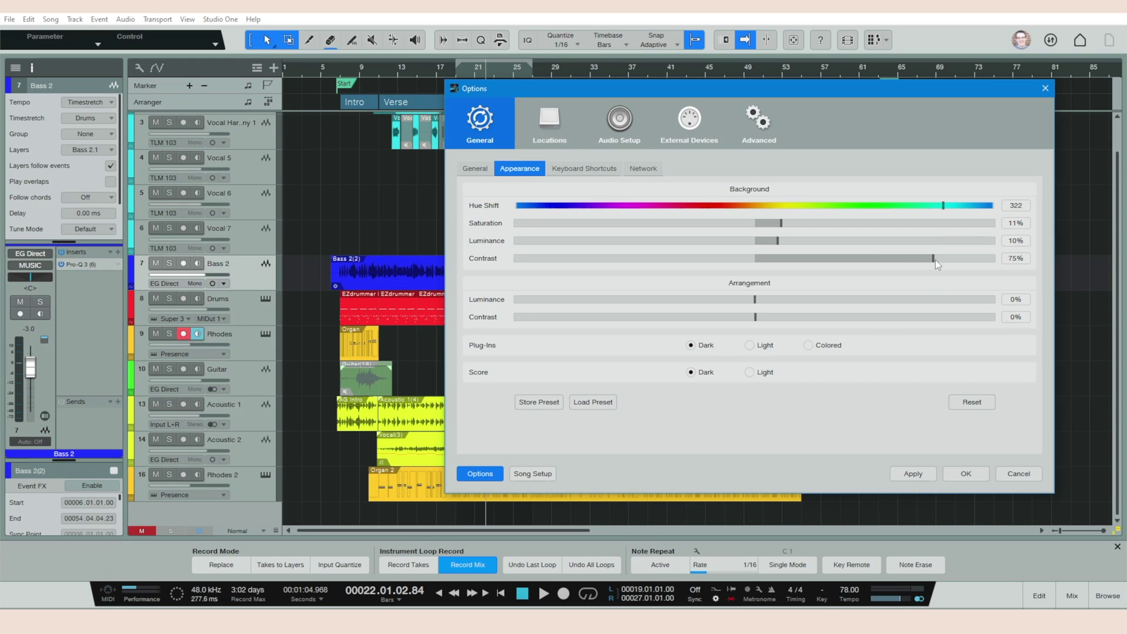
{"action": "left_click_drag", "start_coordinate": [935, 260], "coordinate": [853, 264]}
{"action": "left_click_drag", "start_coordinate": [925, 253], "coordinate": [875, 264]}
{"action": "left_click_drag", "start_coordinate": [768, 96], "coordinate": [562, 491]}
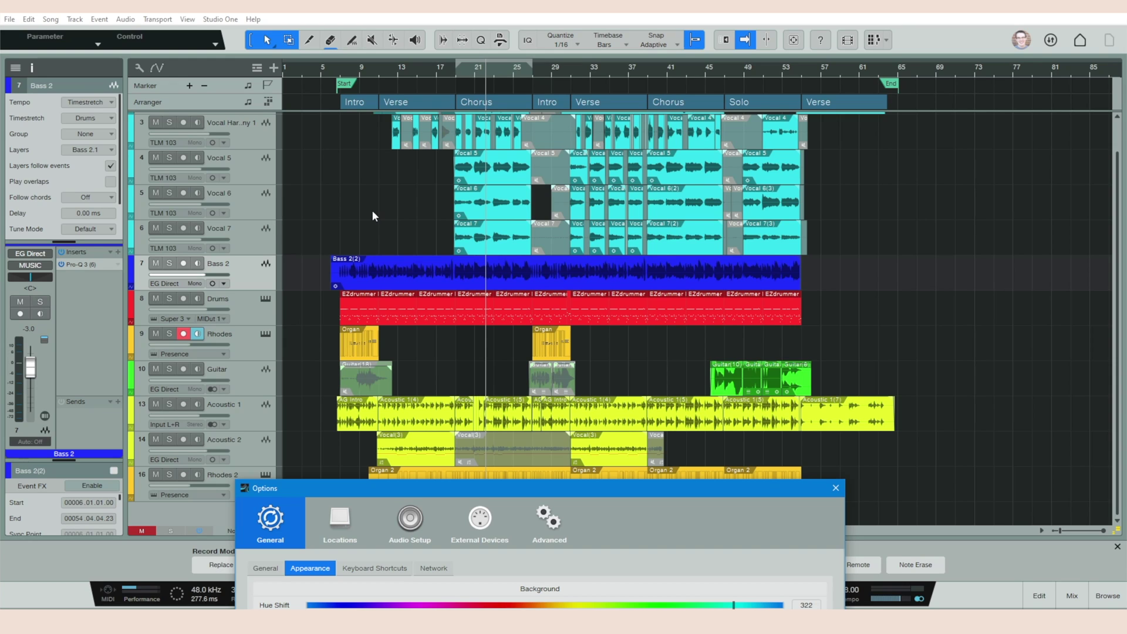
Try arrangement luminance at 100%, settle it at -28%, and push arrangement contrast to 47%.
{"action": "left_click_drag", "start_coordinate": [695, 494], "coordinate": [792, 232]}
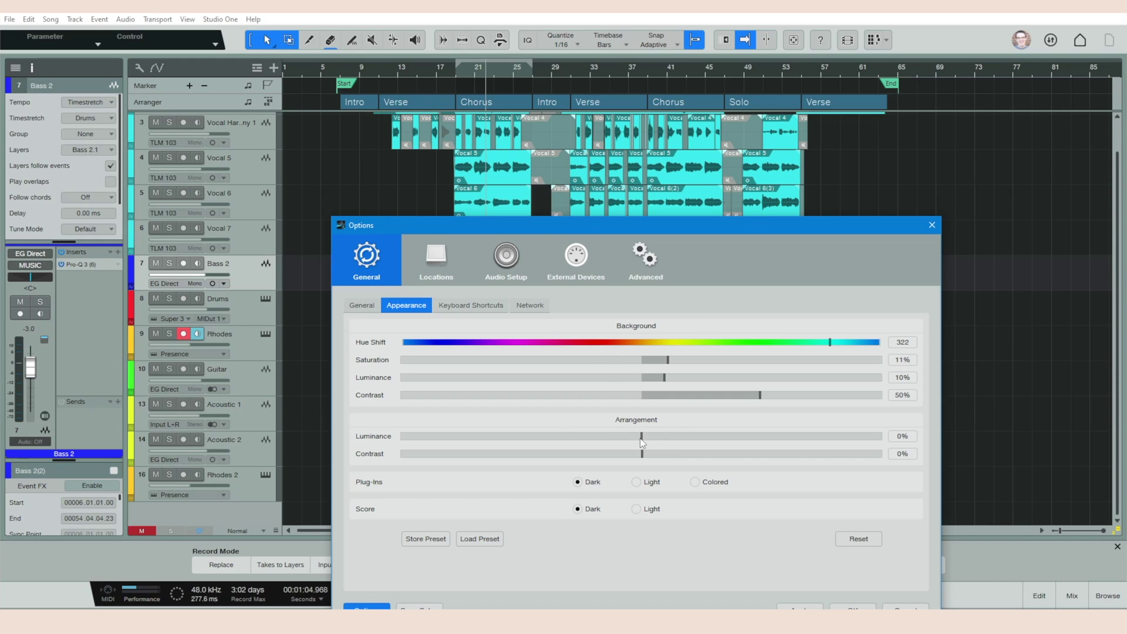
{"action": "left_click_drag", "start_coordinate": [644, 438], "coordinate": [883, 451]}
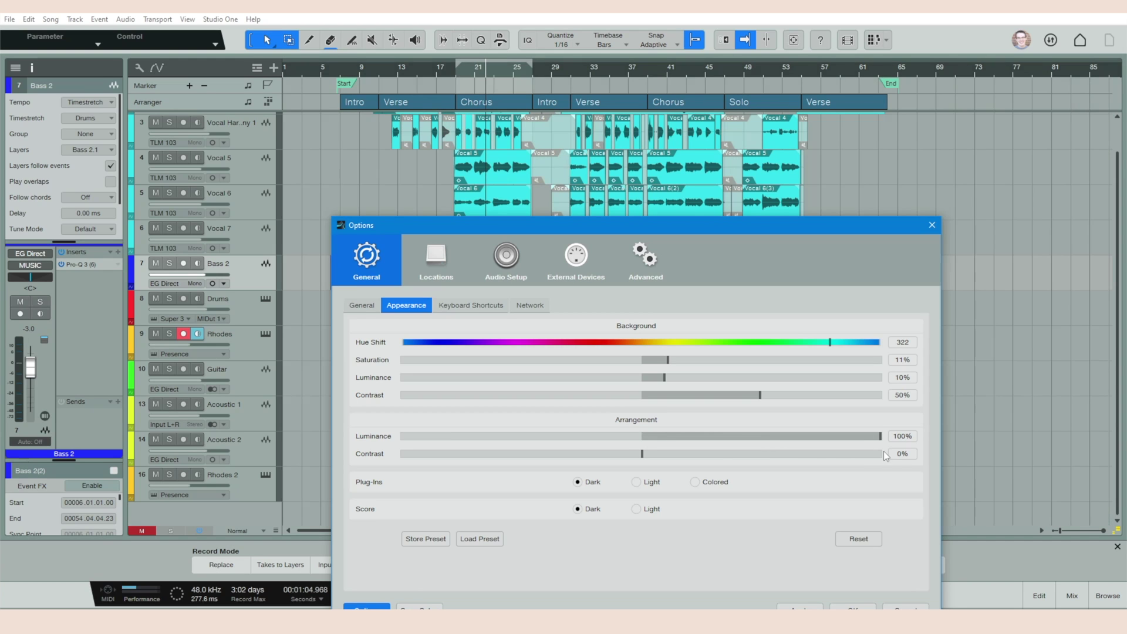
{"action": "left_click_drag", "start_coordinate": [813, 232], "coordinate": [319, 414]}
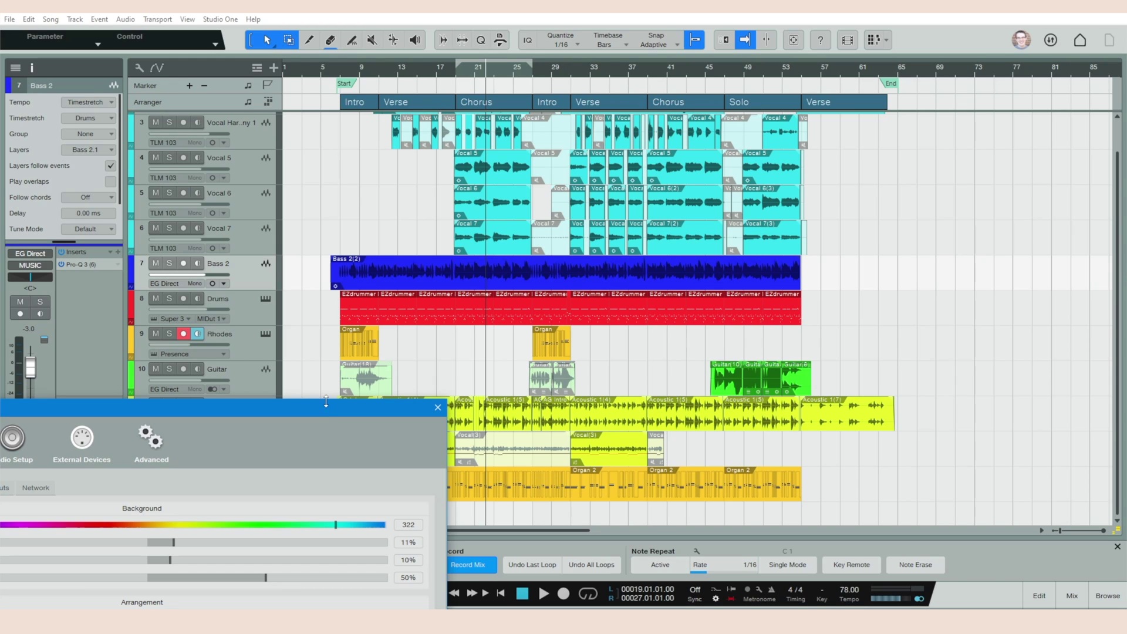
{"action": "left_click_drag", "start_coordinate": [270, 404], "coordinate": [840, 158]}
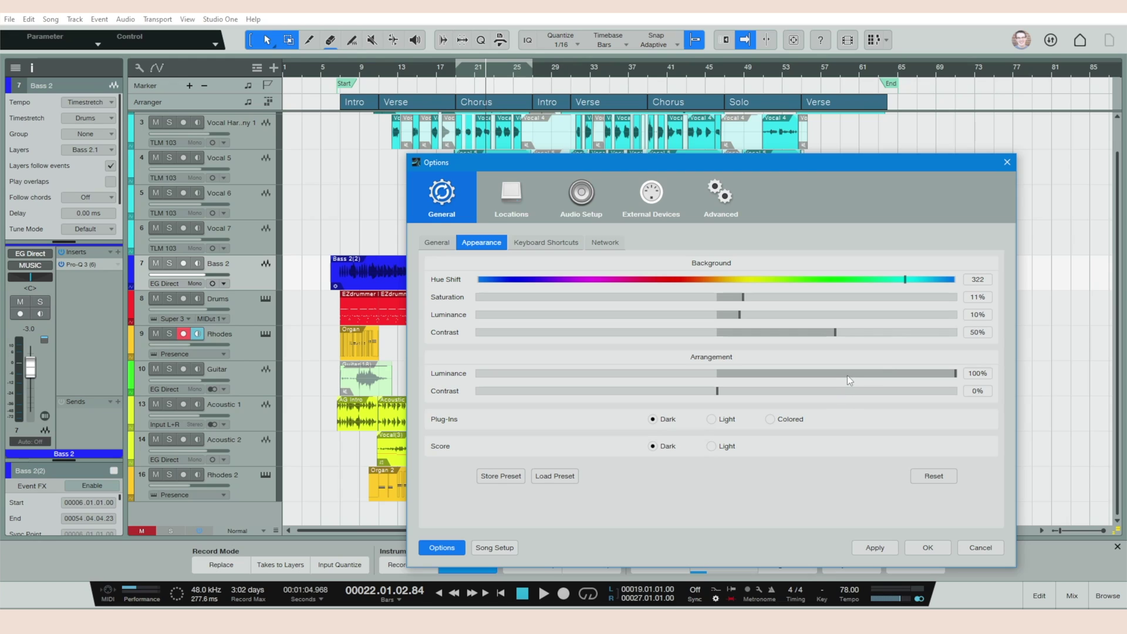
{"action": "left_click_drag", "start_coordinate": [847, 375], "coordinate": [689, 382]}
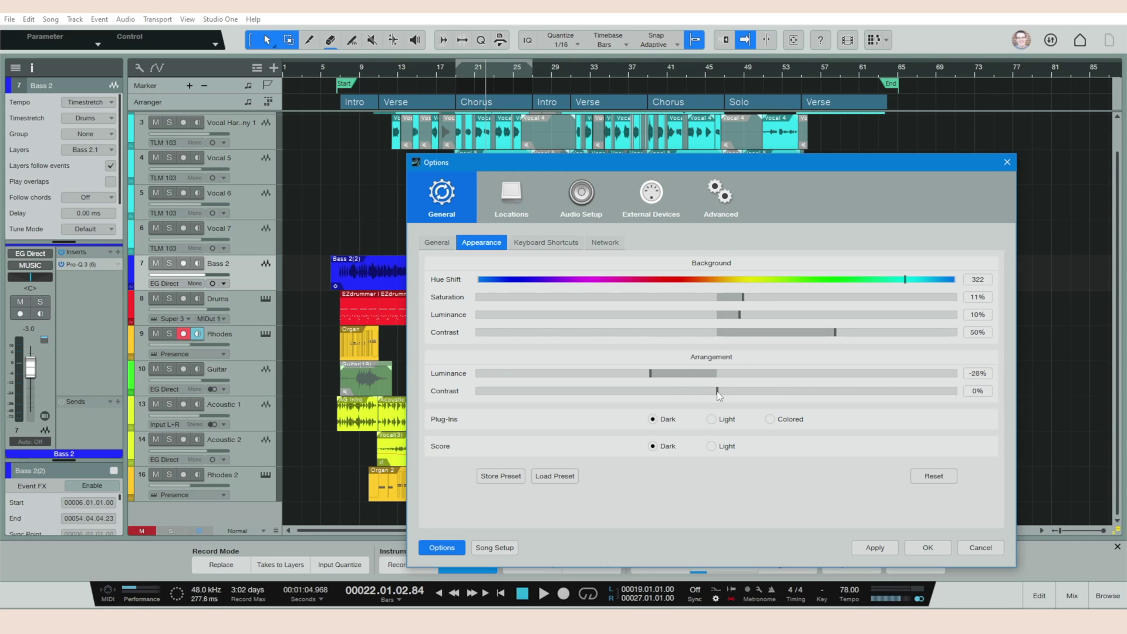
{"action": "left_click_drag", "start_coordinate": [717, 393], "coordinate": [824, 389]}
Adjust arrangement contrast to 69%, moving the dialog aside to compare the tracks.
{"action": "left_click_drag", "start_coordinate": [609, 160], "coordinate": [724, 445]}
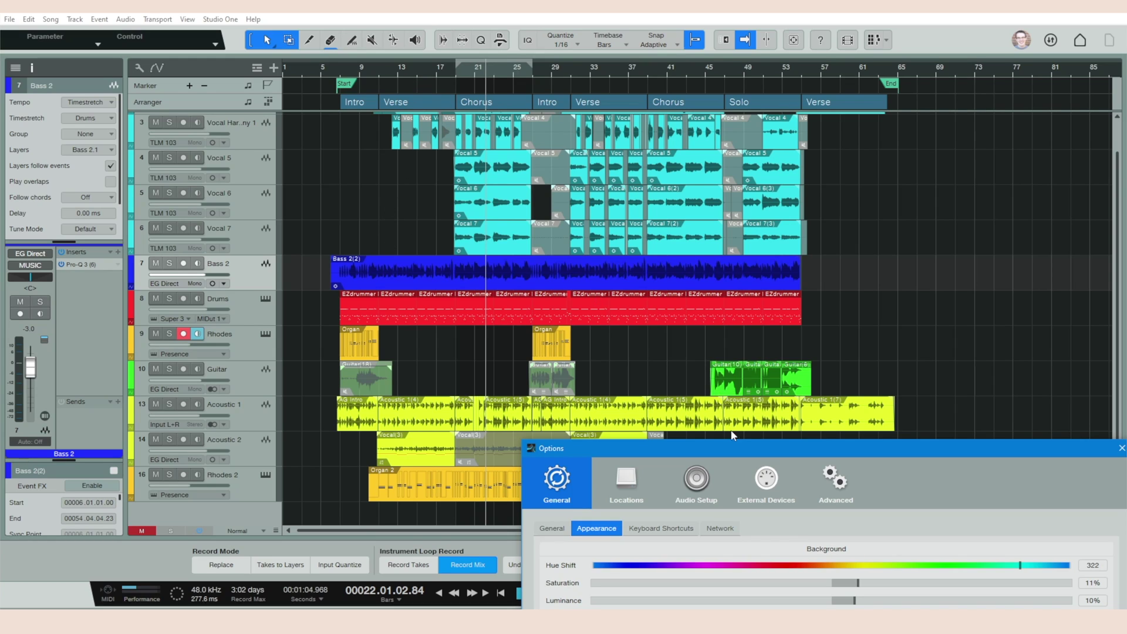
{"action": "left_click_drag", "start_coordinate": [735, 449], "coordinate": [664, 115]}
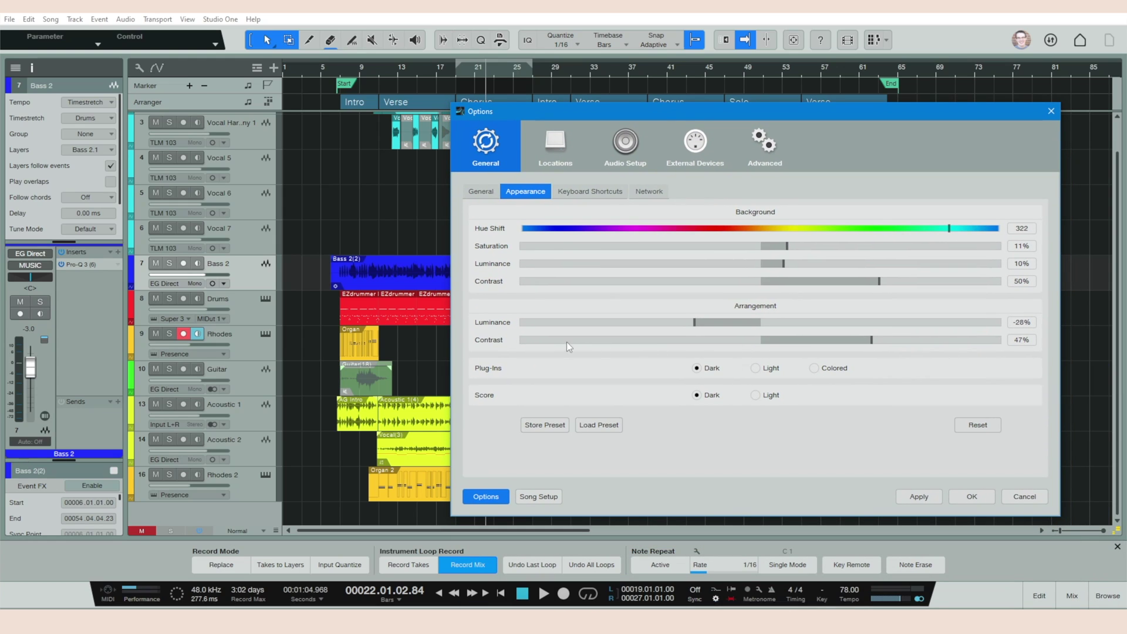
{"action": "left_click_drag", "start_coordinate": [566, 342], "coordinate": [547, 347]}
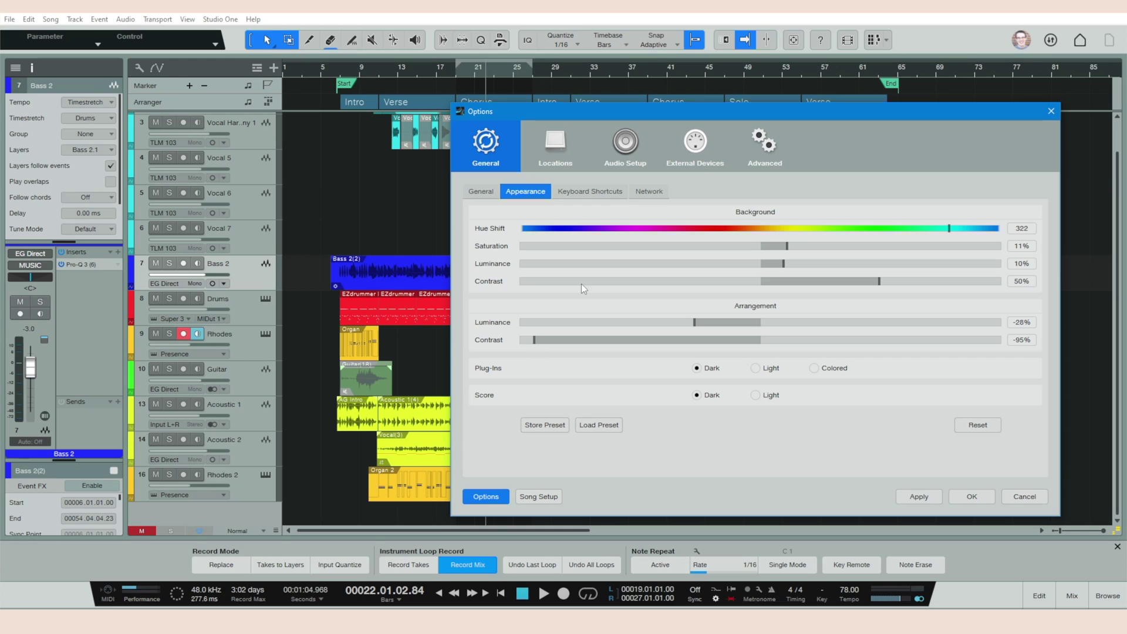
{"action": "left_click_drag", "start_coordinate": [562, 116], "coordinate": [545, 311]}
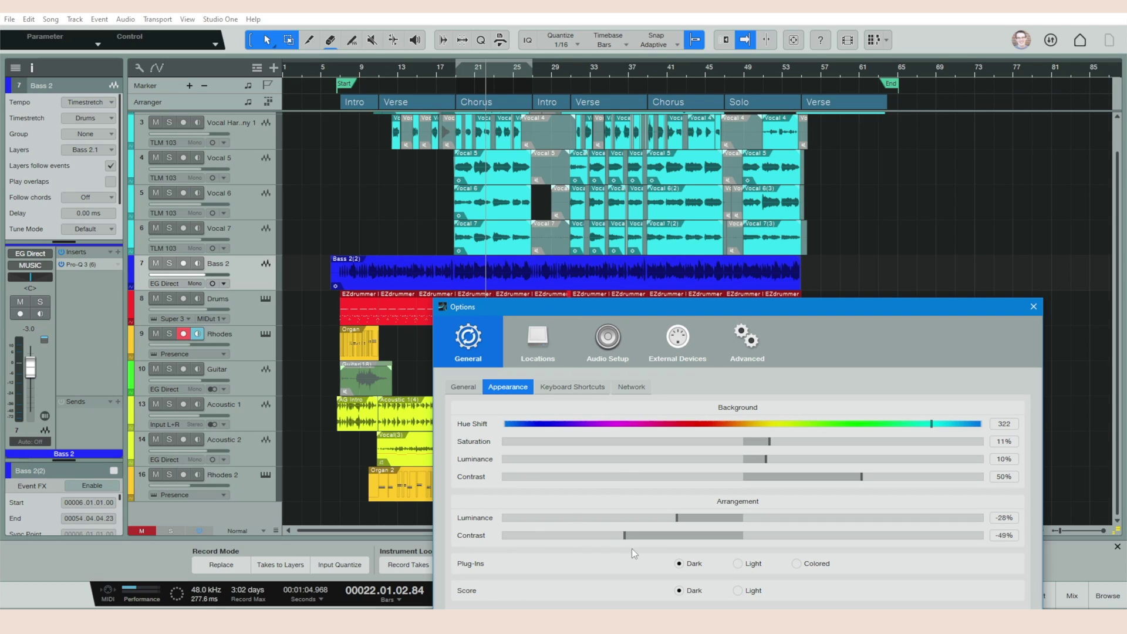
{"action": "left_click_drag", "start_coordinate": [720, 535], "coordinate": [872, 548]}
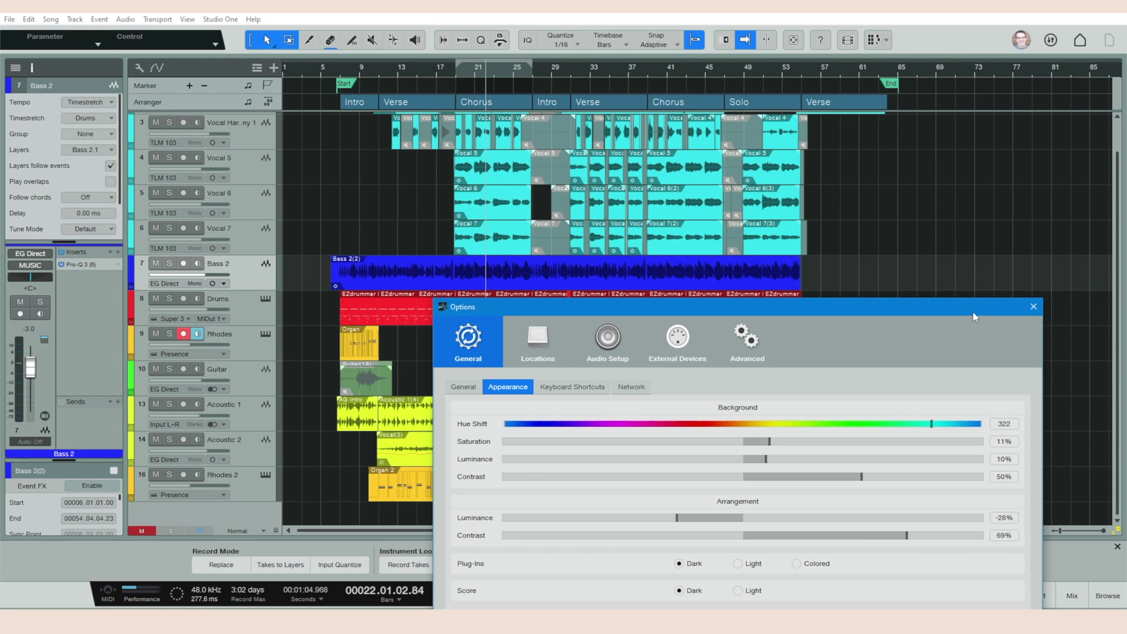
{"action": "left_click_drag", "start_coordinate": [909, 302], "coordinate": [928, 76]}
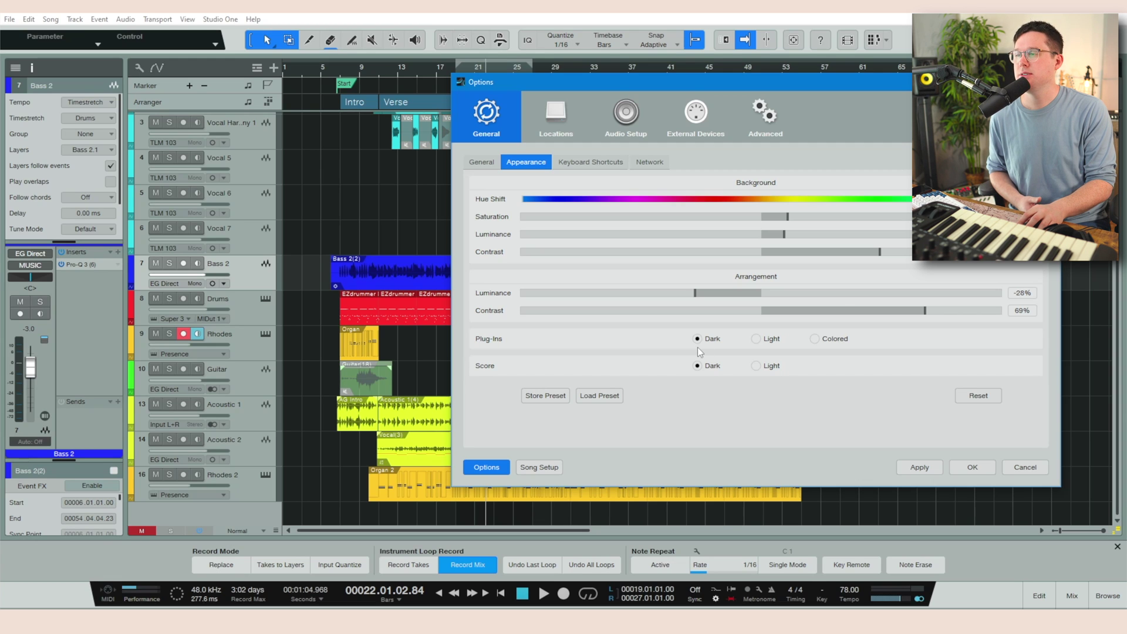
Confirm Options, switch to the mixer, and open the organ channel's Pro EQ³ window.
{"action": "left_click", "coordinate": [962, 470]}
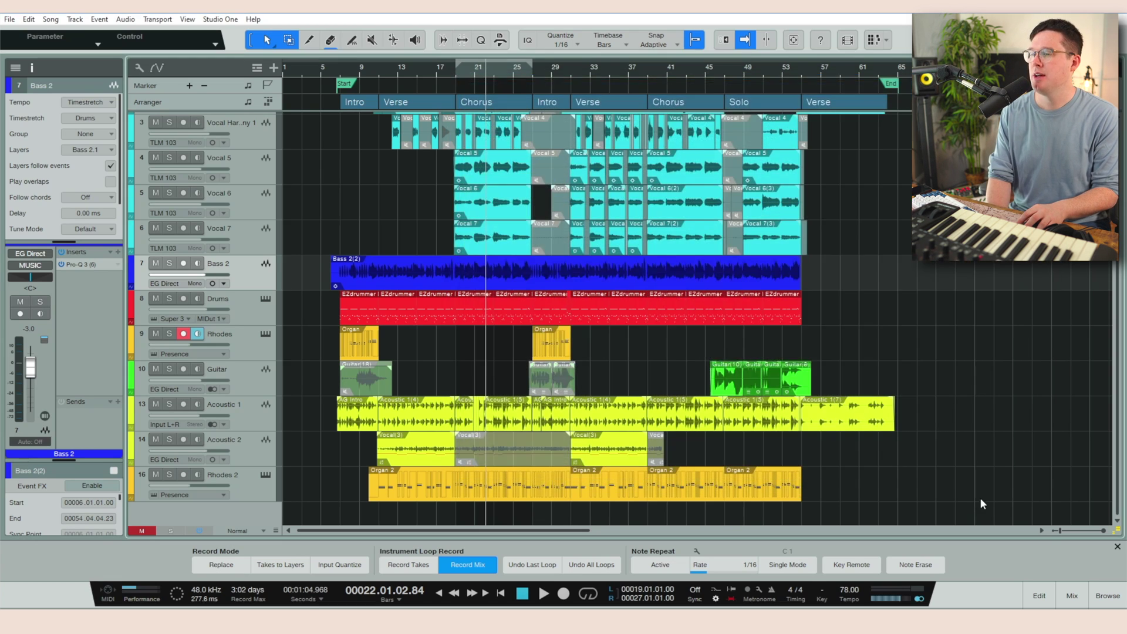
{"action": "left_click", "coordinate": [1075, 595]}
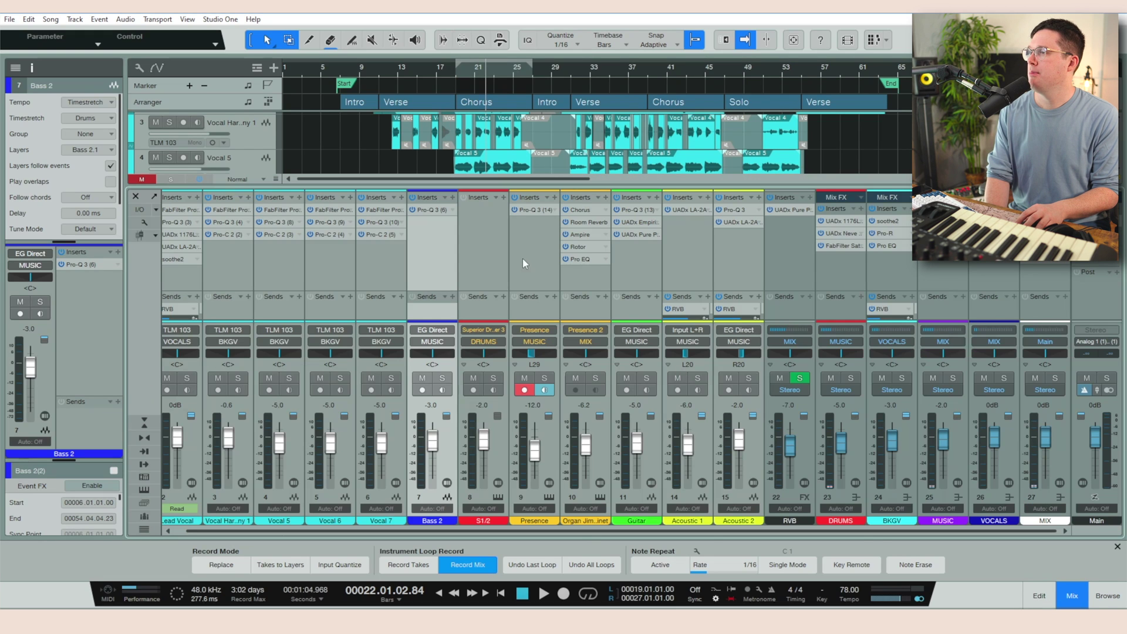
{"action": "left_click", "coordinate": [587, 259]}
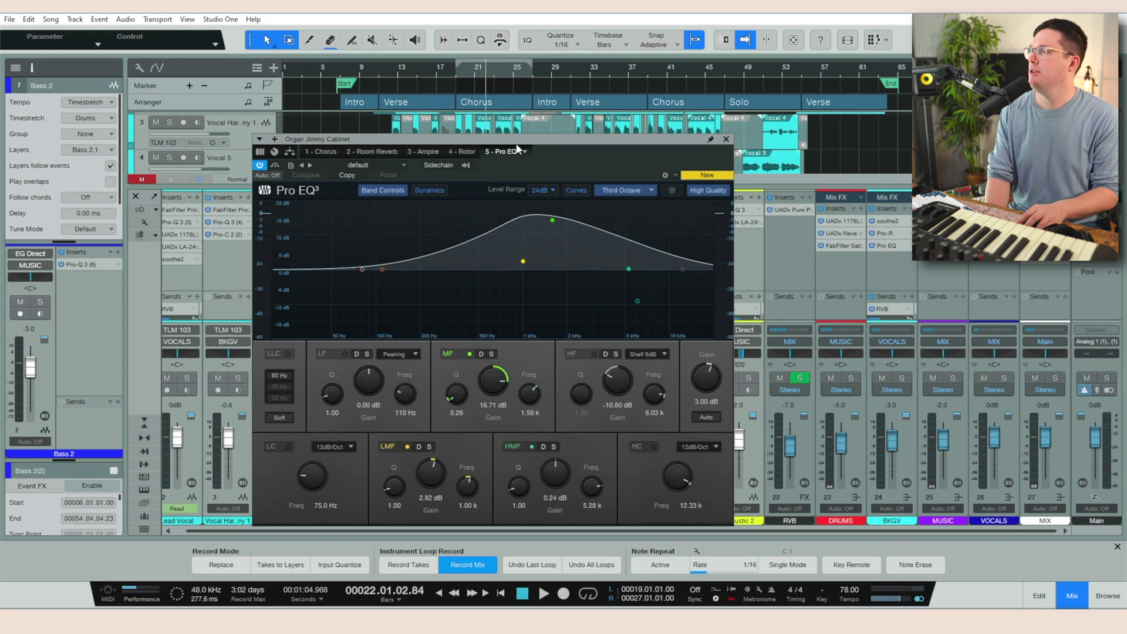
{"action": "left_click_drag", "start_coordinate": [522, 145], "coordinate": [820, 158]}
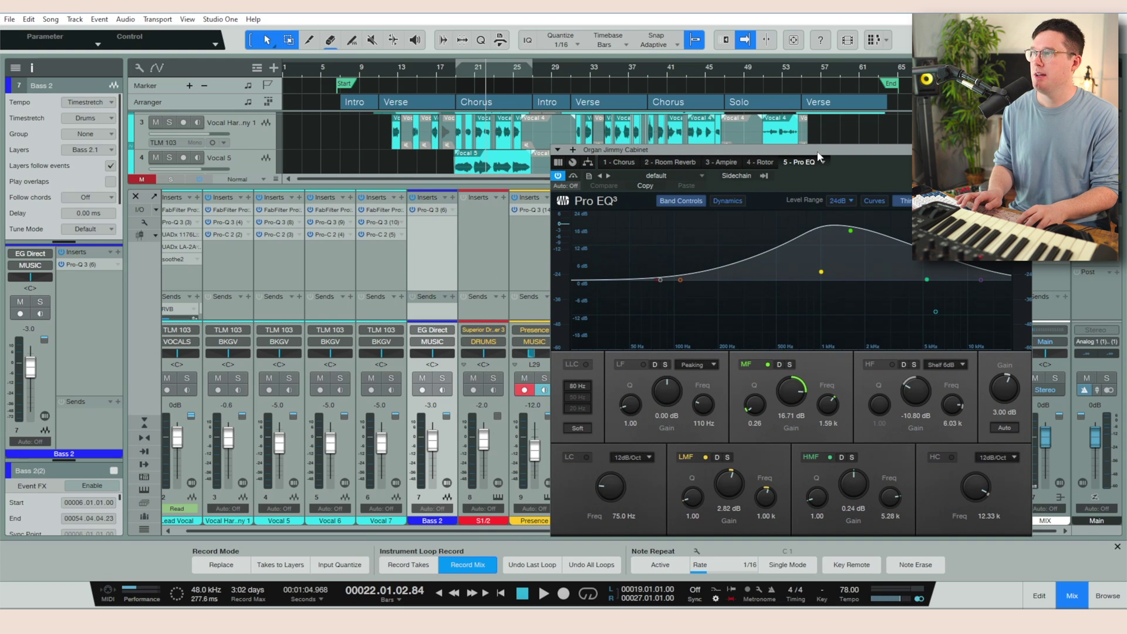
Set plug-in windows to the light theme after previewing the colored theme, then confirm.
{"action": "key", "text": "ctrl+comma"}
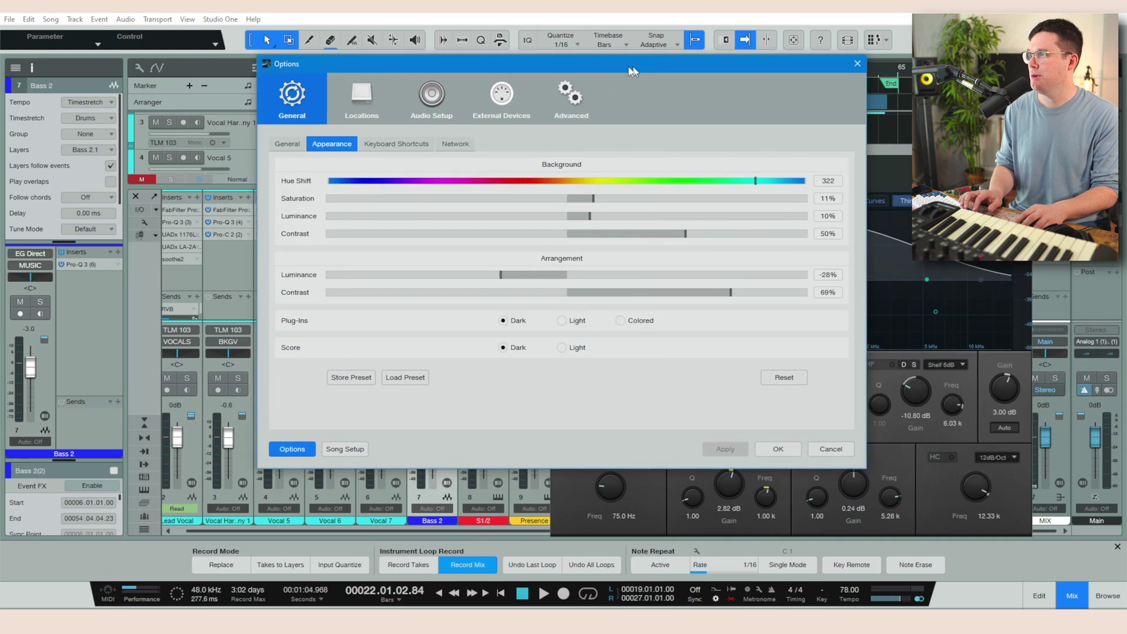
{"action": "left_click_drag", "start_coordinate": [633, 71], "coordinate": [352, 40]}
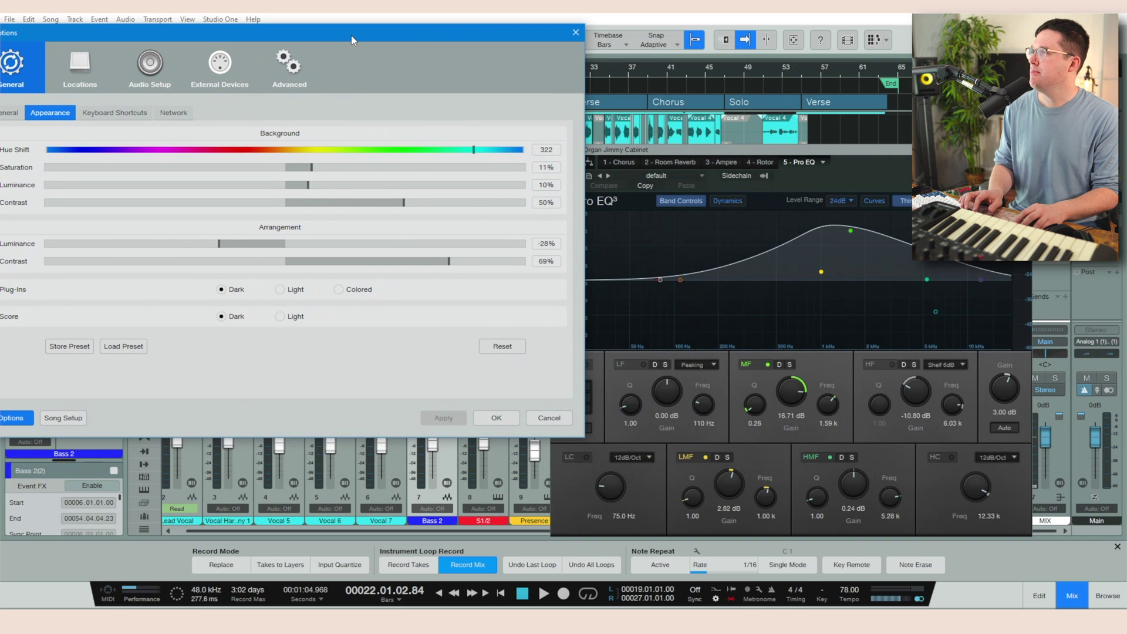
{"action": "left_click", "coordinate": [287, 291]}
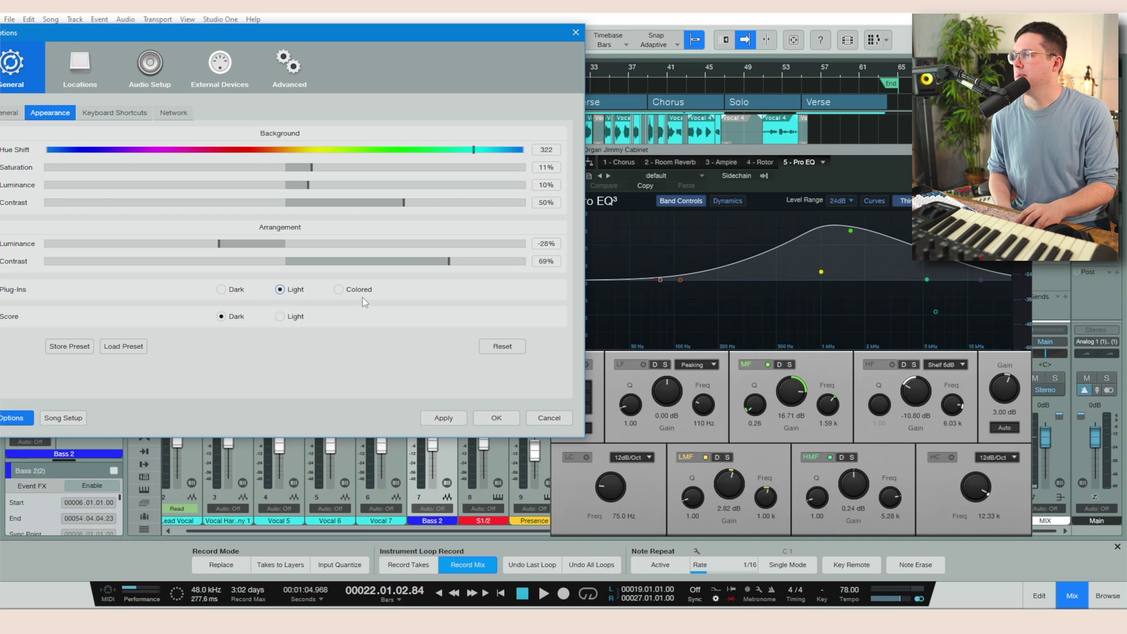
{"action": "left_click", "coordinate": [337, 292]}
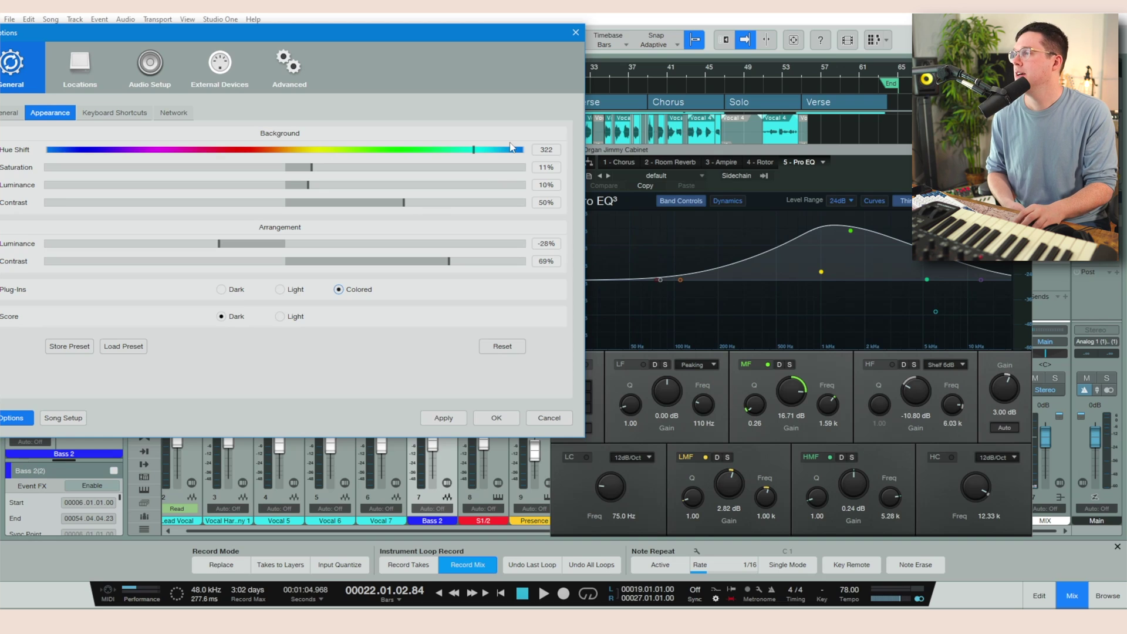
{"action": "left_click", "coordinate": [280, 290]}
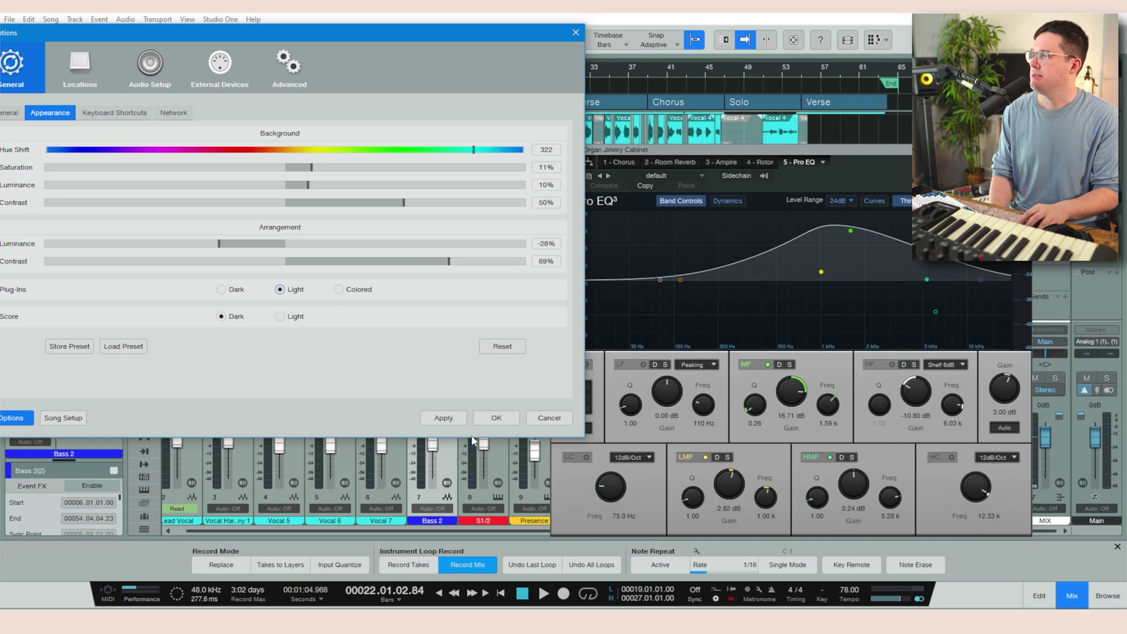
{"action": "left_click", "coordinate": [499, 419]}
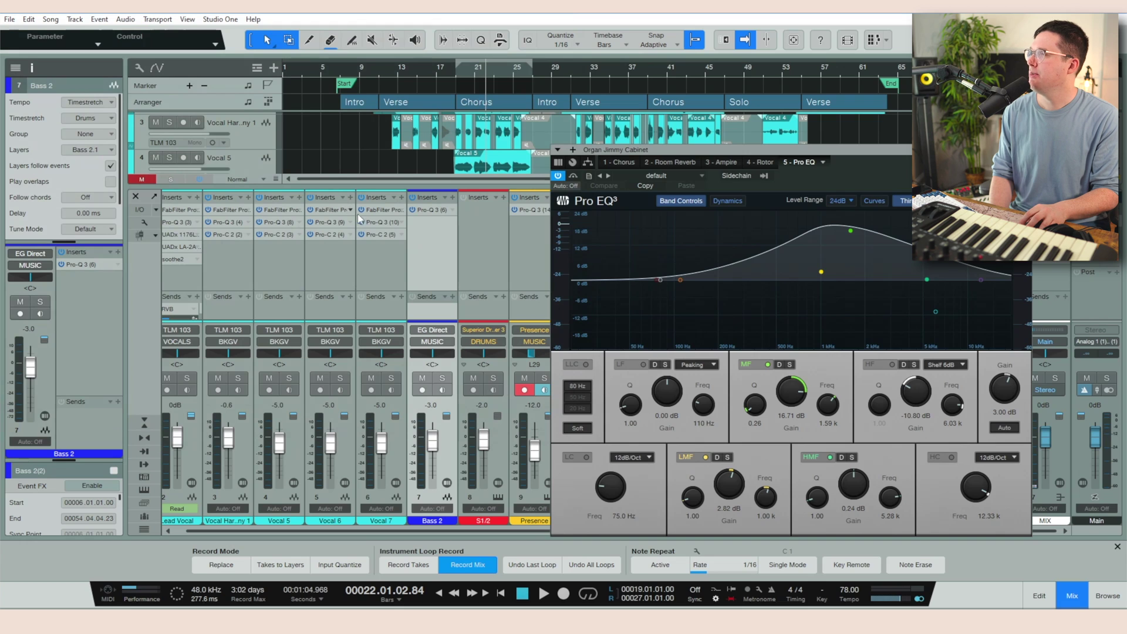
Open, reposition and close Vocal 7's Pro-Q 3 equalizer window.
{"action": "left_click", "coordinate": [379, 222]}
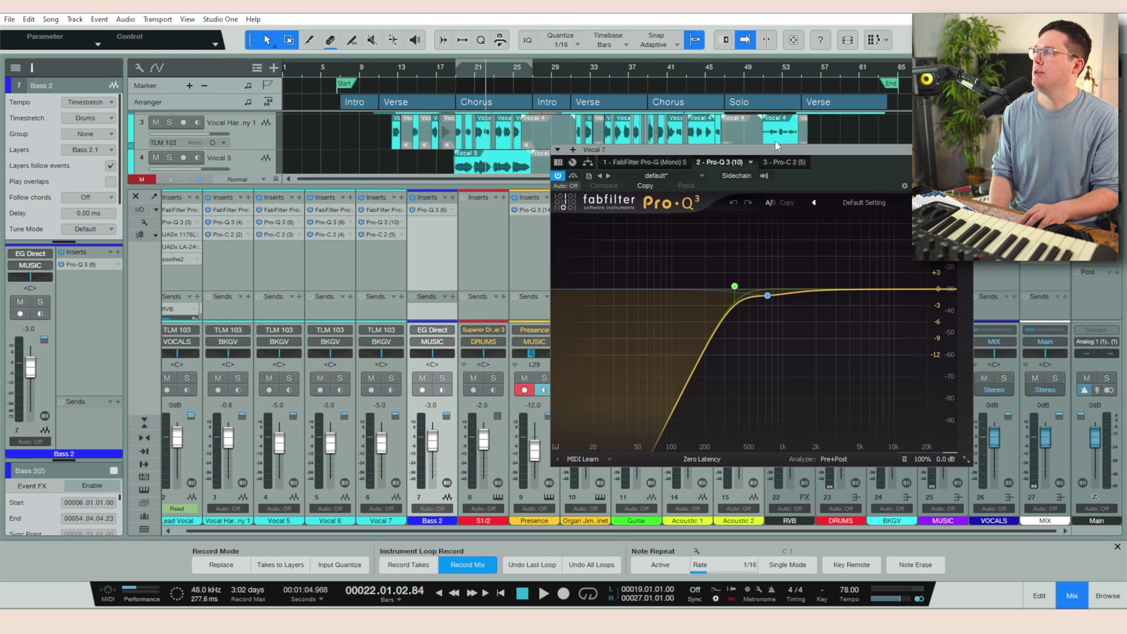
{"action": "left_click_drag", "start_coordinate": [787, 154], "coordinate": [456, 124]}
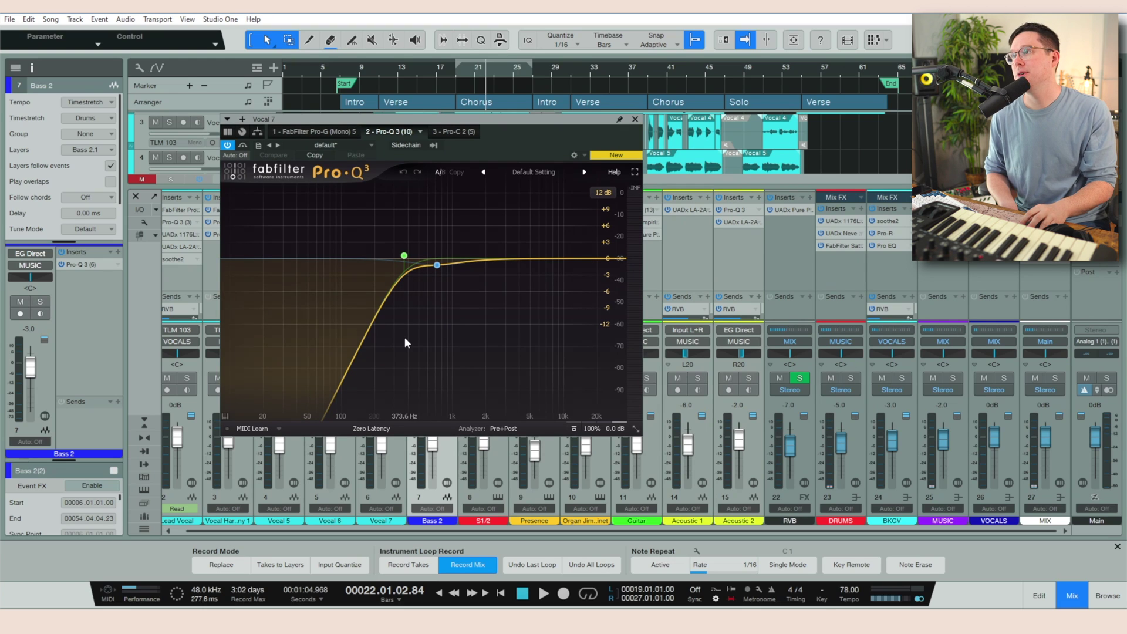
{"action": "left_click", "coordinate": [635, 119]}
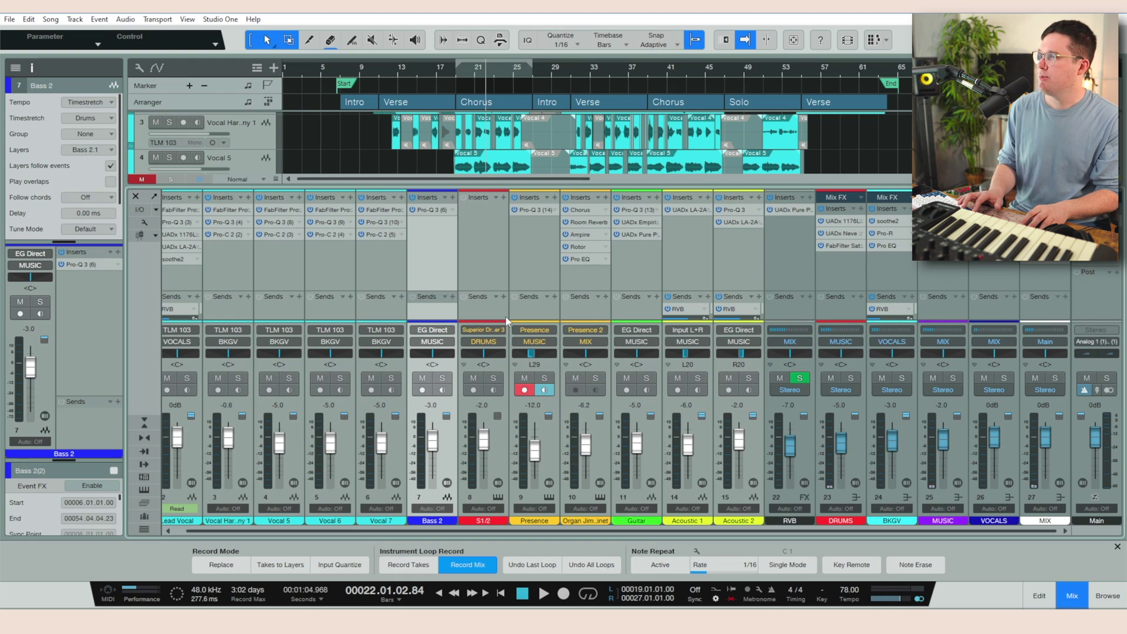
Reopen Options, close it without changes, and hide the mixer to show the arrangement.
{"action": "key", "text": "ctrl+comma"}
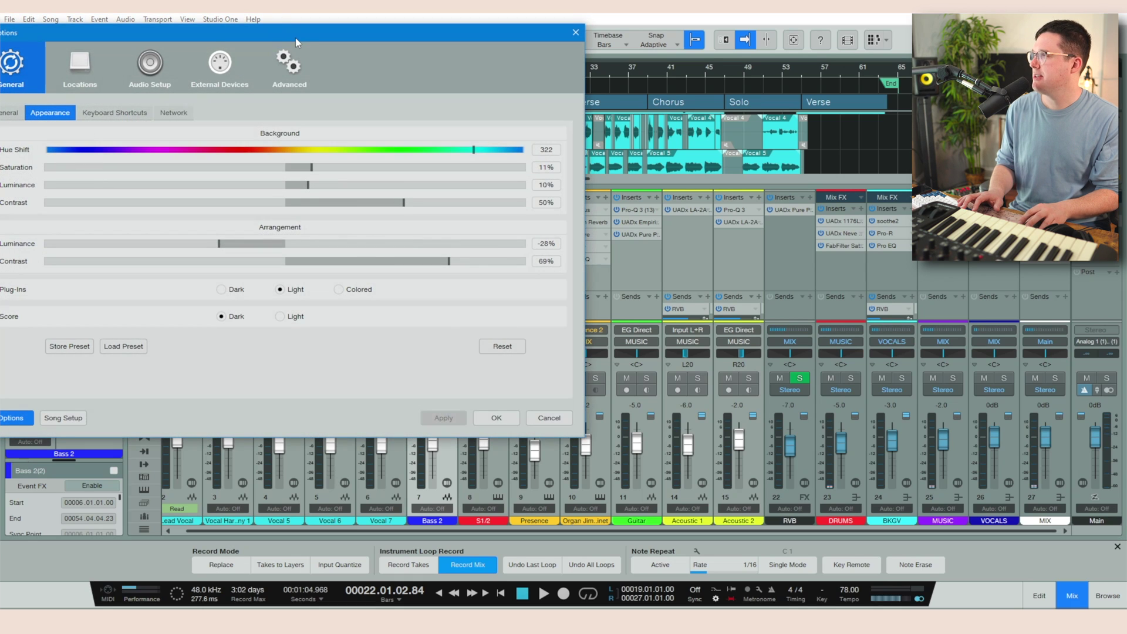
{"action": "left_click_drag", "start_coordinate": [295, 37], "coordinate": [477, 111]}
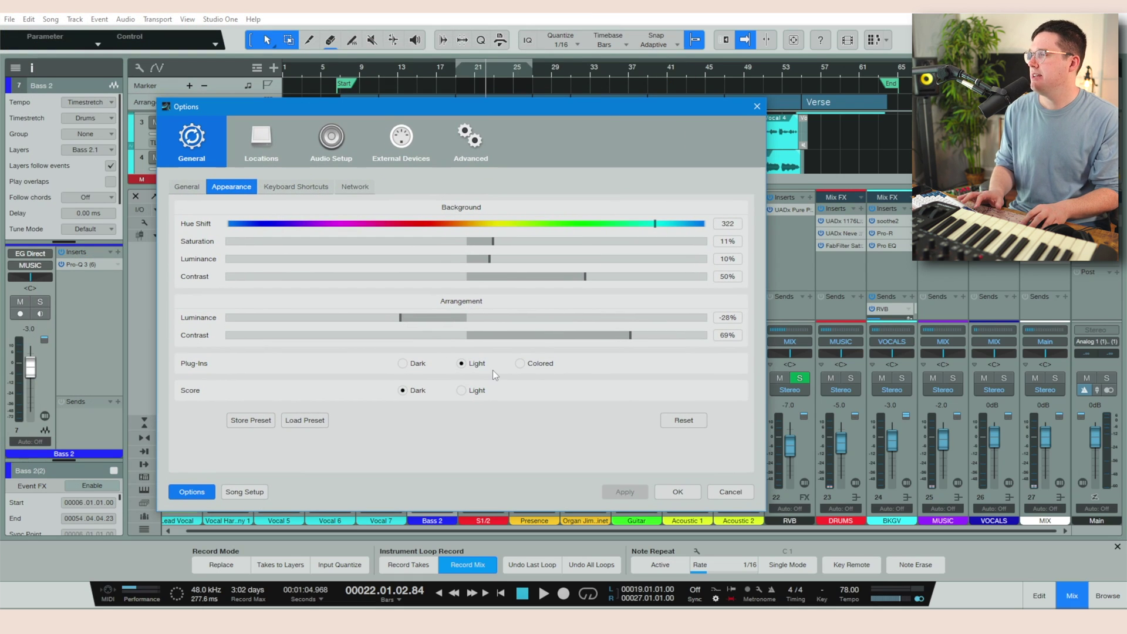
{"action": "left_click", "coordinate": [678, 492]}
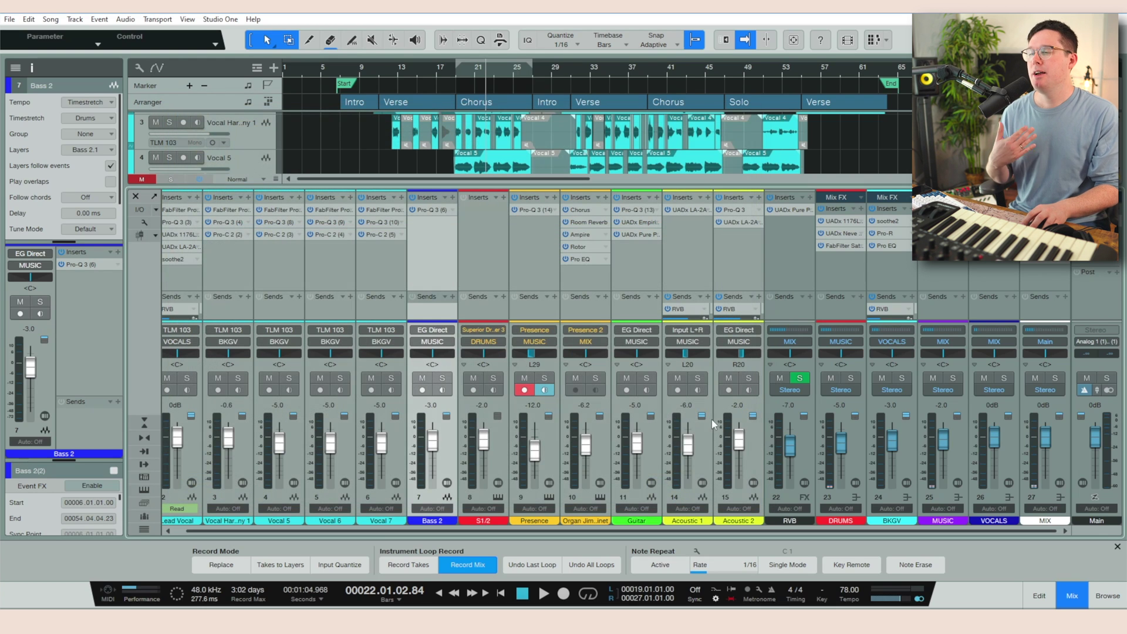
{"action": "left_click", "coordinate": [1073, 595]}
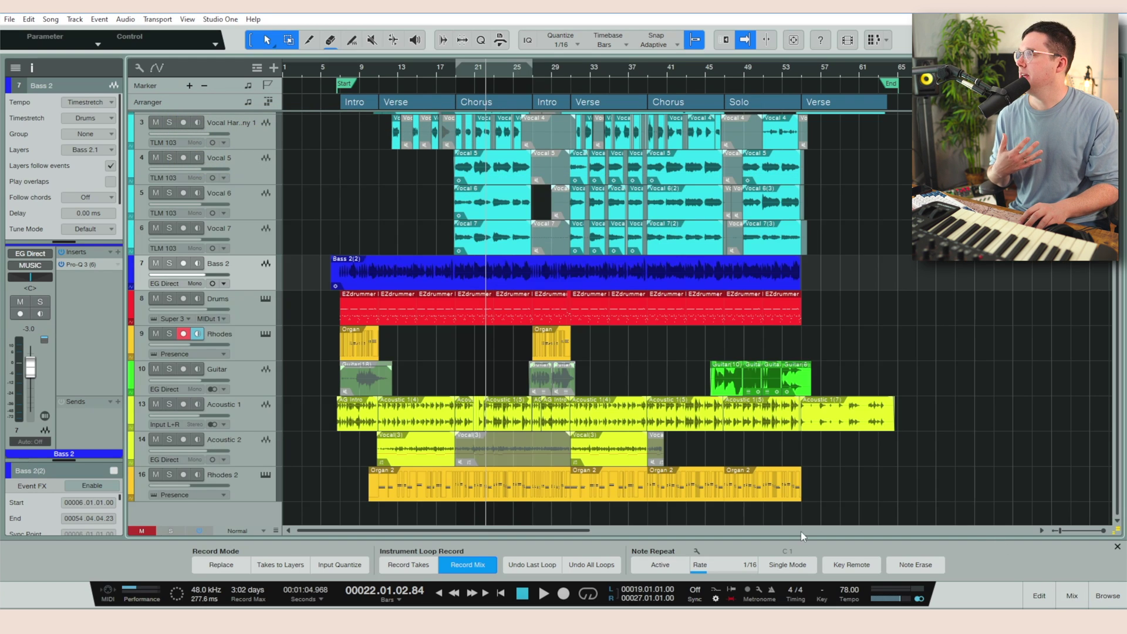
Select the Drums track and open, then close, its Superior Drummer instrument window.
{"action": "left_click", "coordinate": [260, 304]}
{"action": "left_click", "coordinate": [265, 300]}
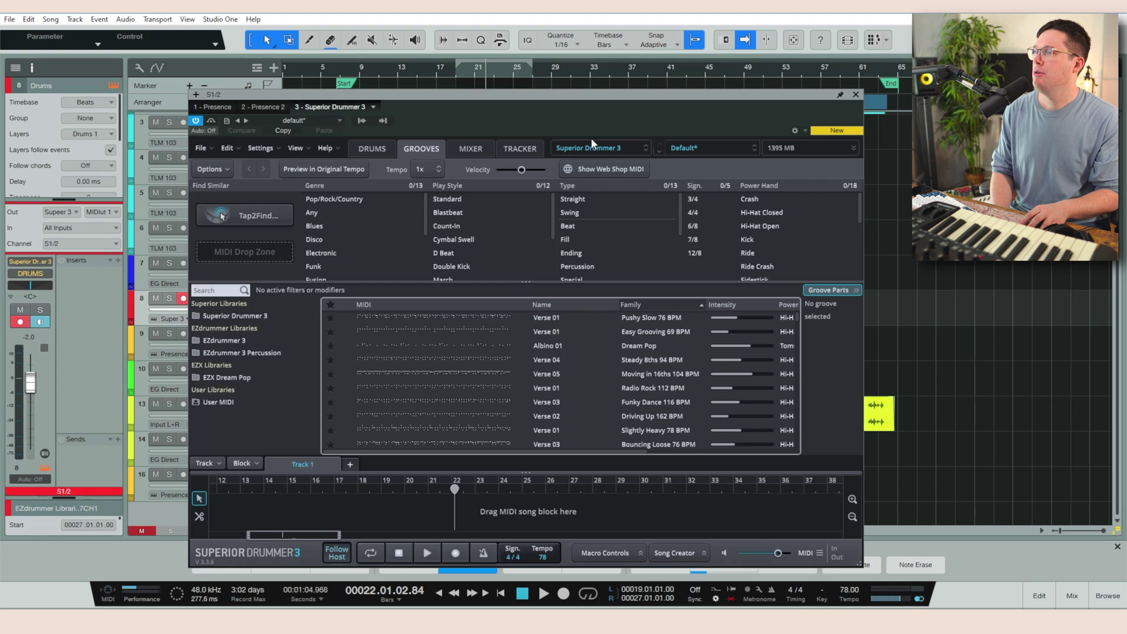
{"action": "left_click", "coordinate": [857, 94]}
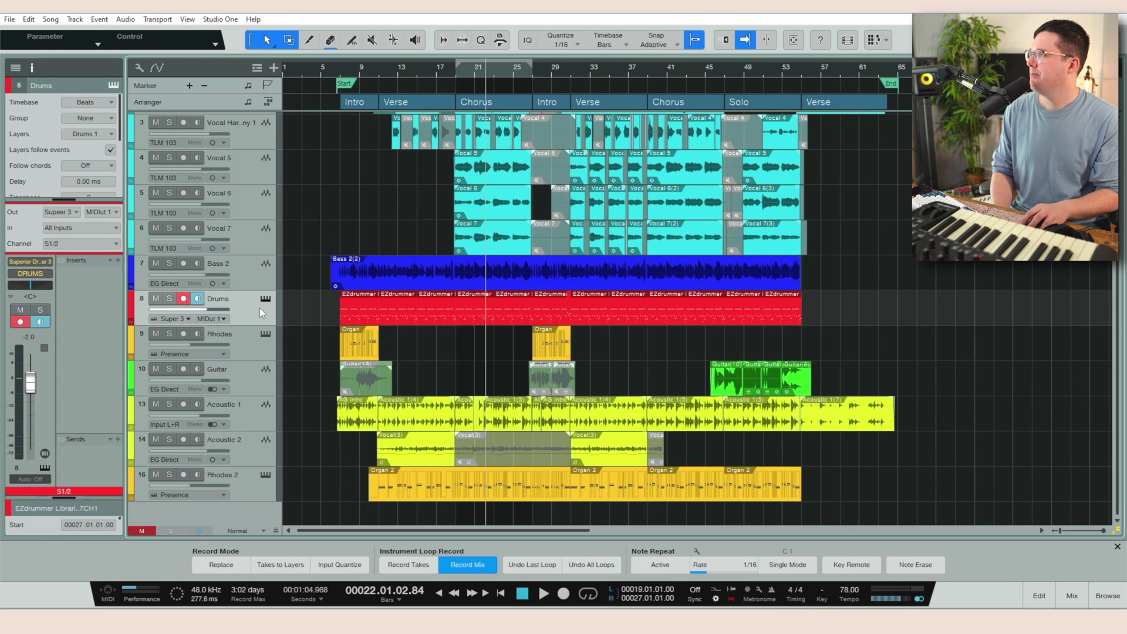
Open the Drums part in the editor, cycle drum and piano-roll views, end on score view, open Options.
{"action": "key", "text": "F3"}
{"action": "left_click", "coordinate": [1039, 595]}
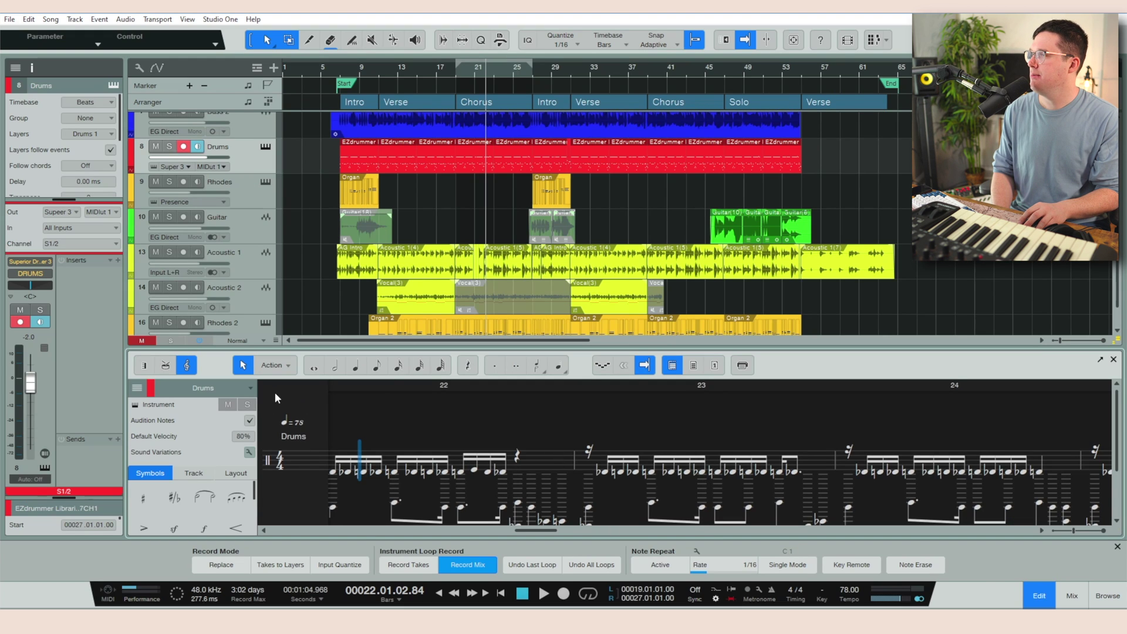
{"action": "left_click", "coordinate": [165, 366]}
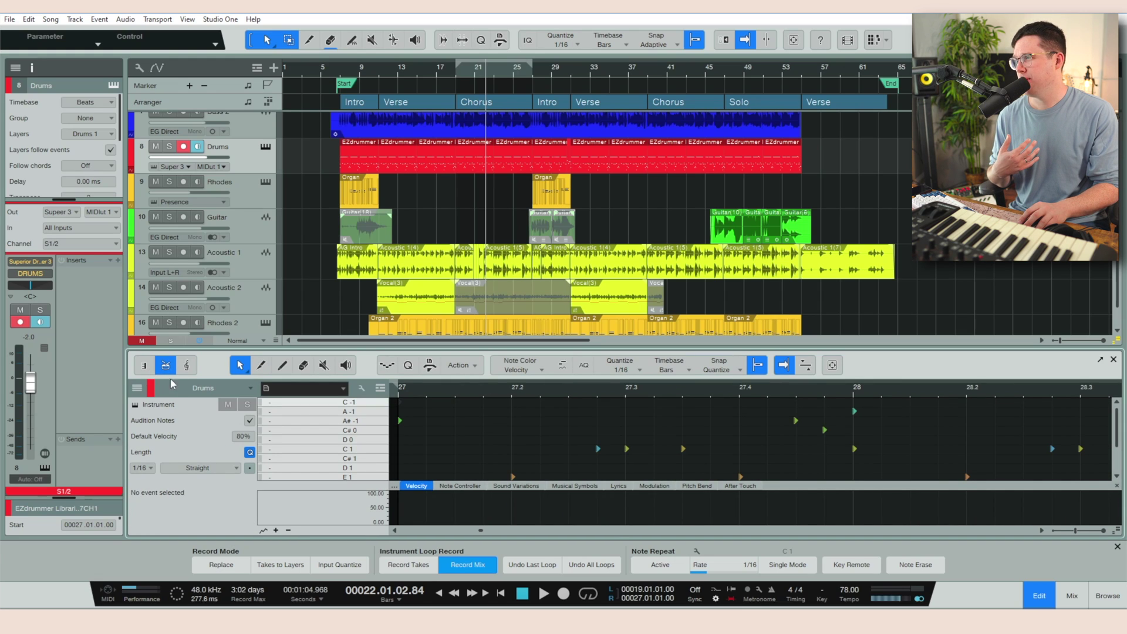
{"action": "left_click", "coordinate": [145, 368]}
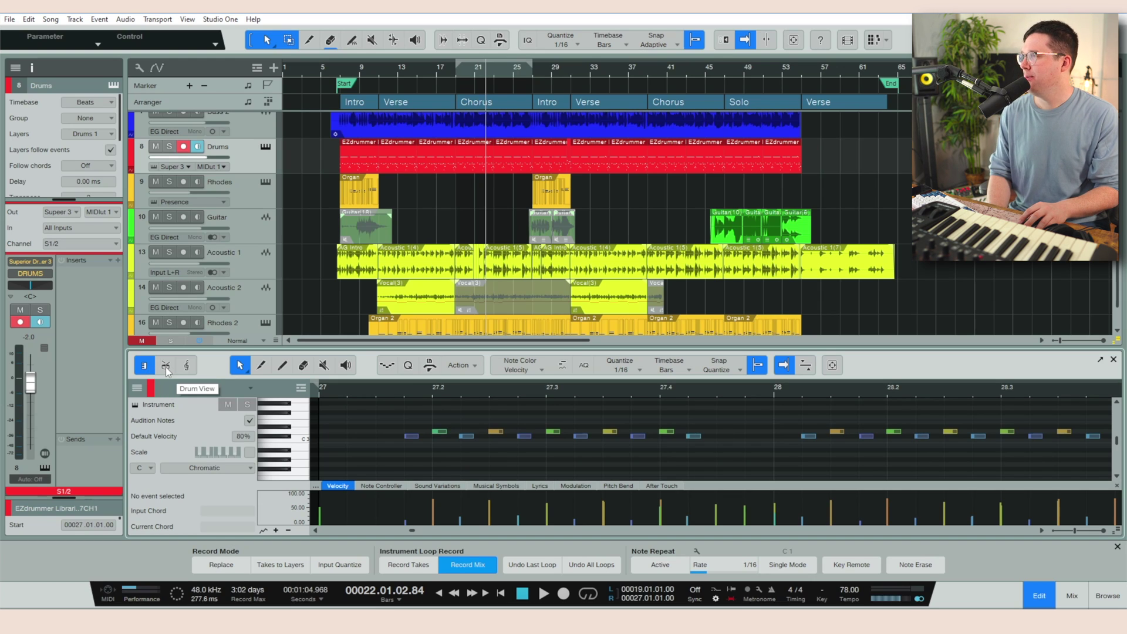
{"action": "left_click", "coordinate": [166, 367]}
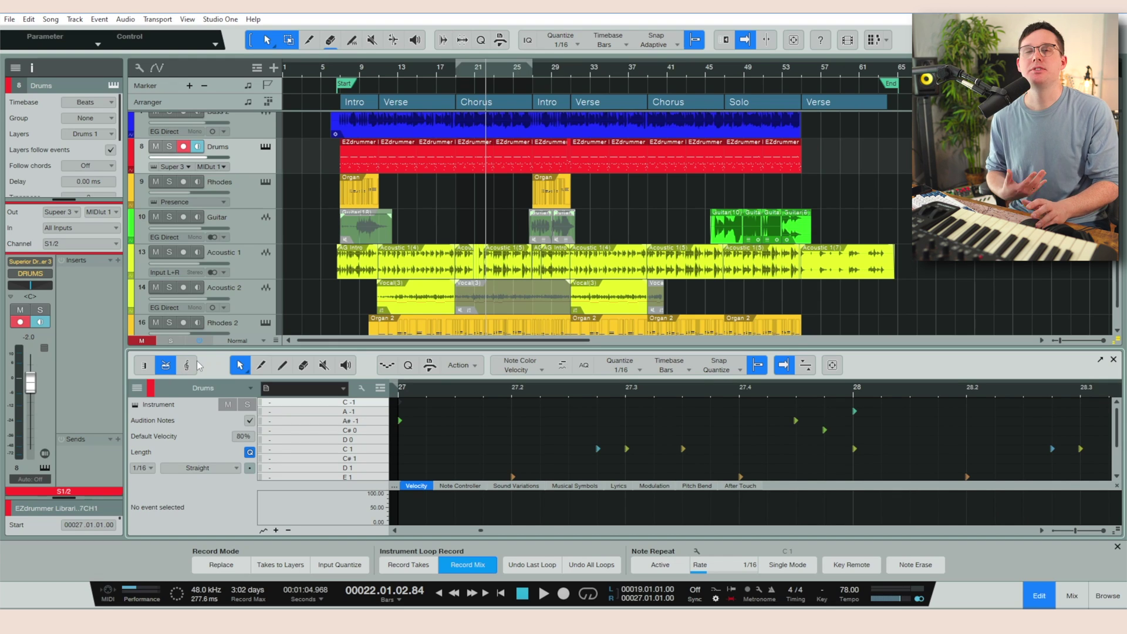
{"action": "left_click", "coordinate": [188, 366]}
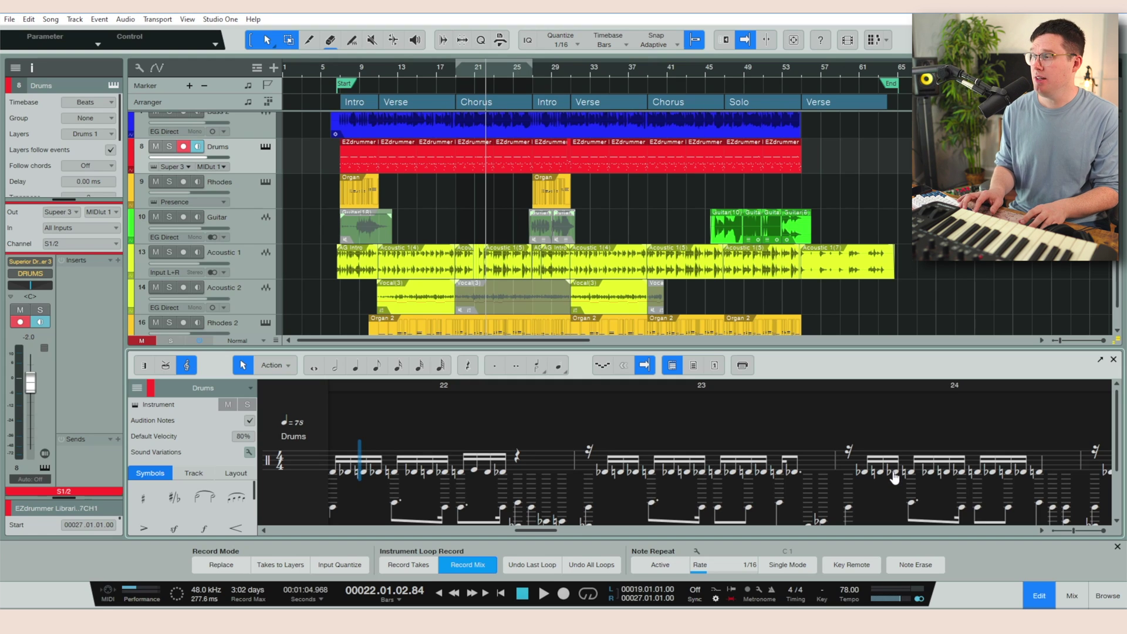
{"action": "key", "text": "ctrl+comma"}
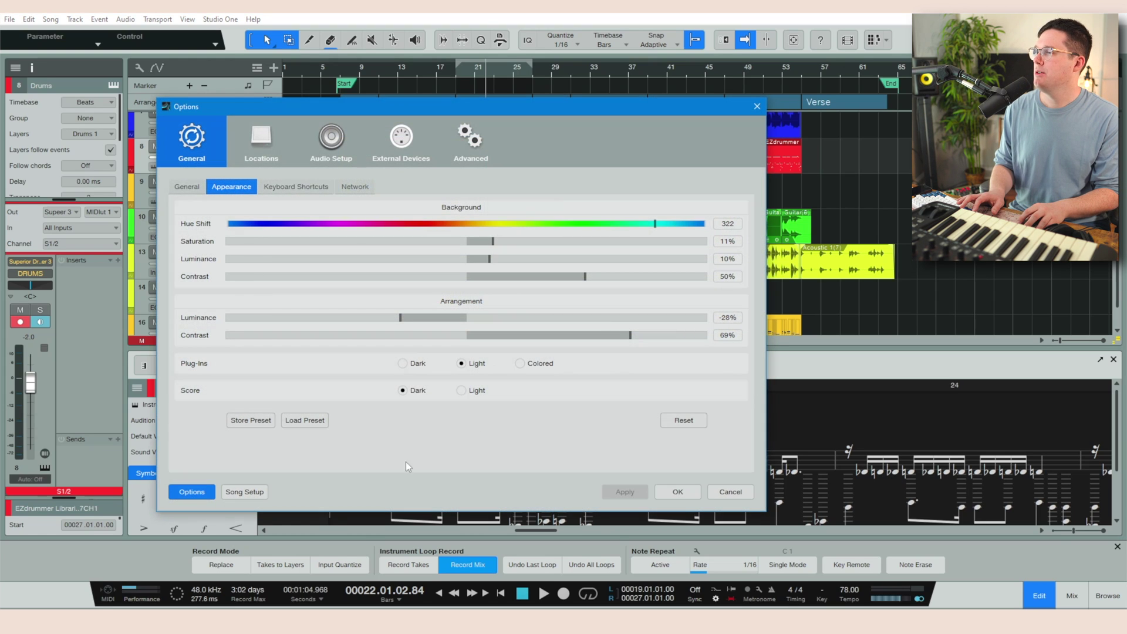
Set the Appearance Score theme to Light, apply it and close Options.
{"action": "left_click", "coordinate": [461, 391]}
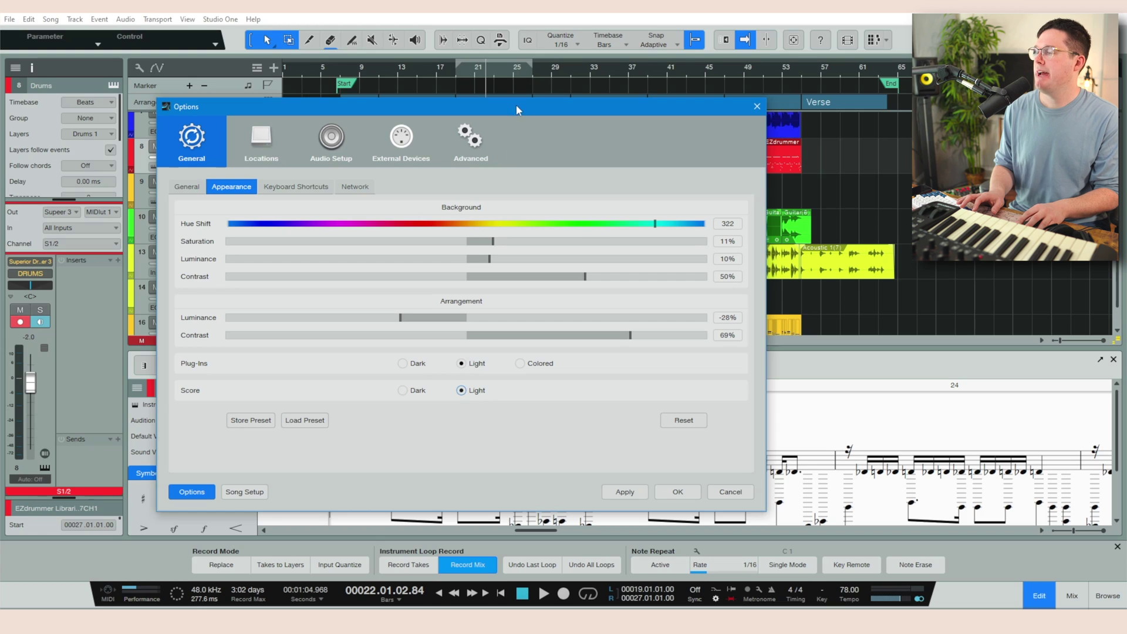
{"action": "left_click_drag", "start_coordinate": [517, 112], "coordinate": [795, 24]}
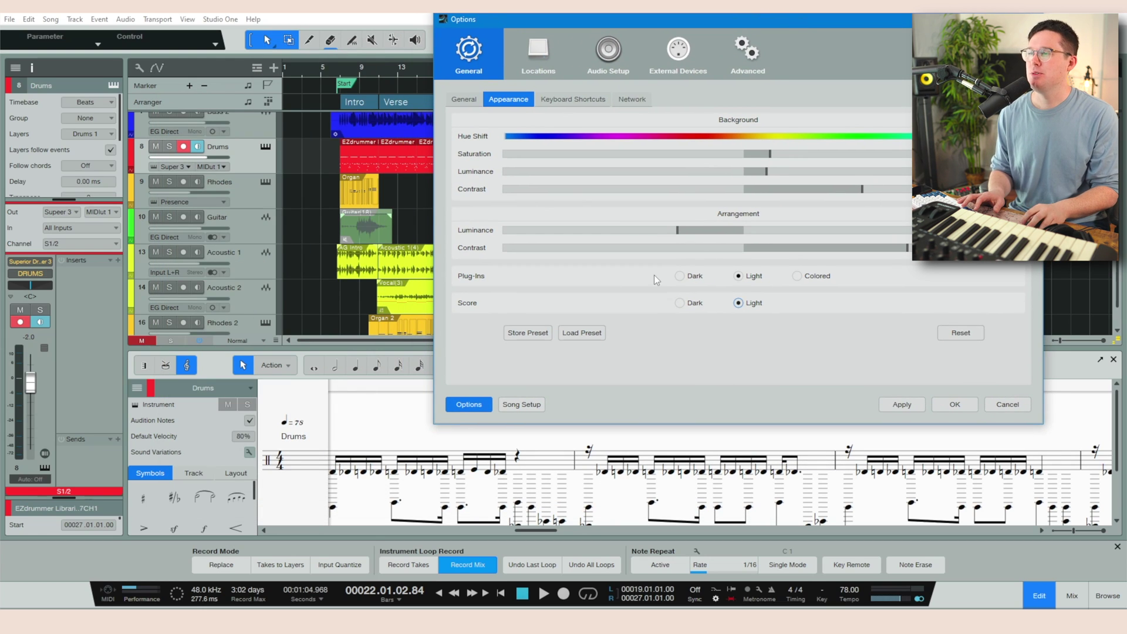
{"action": "left_click", "coordinate": [909, 398]}
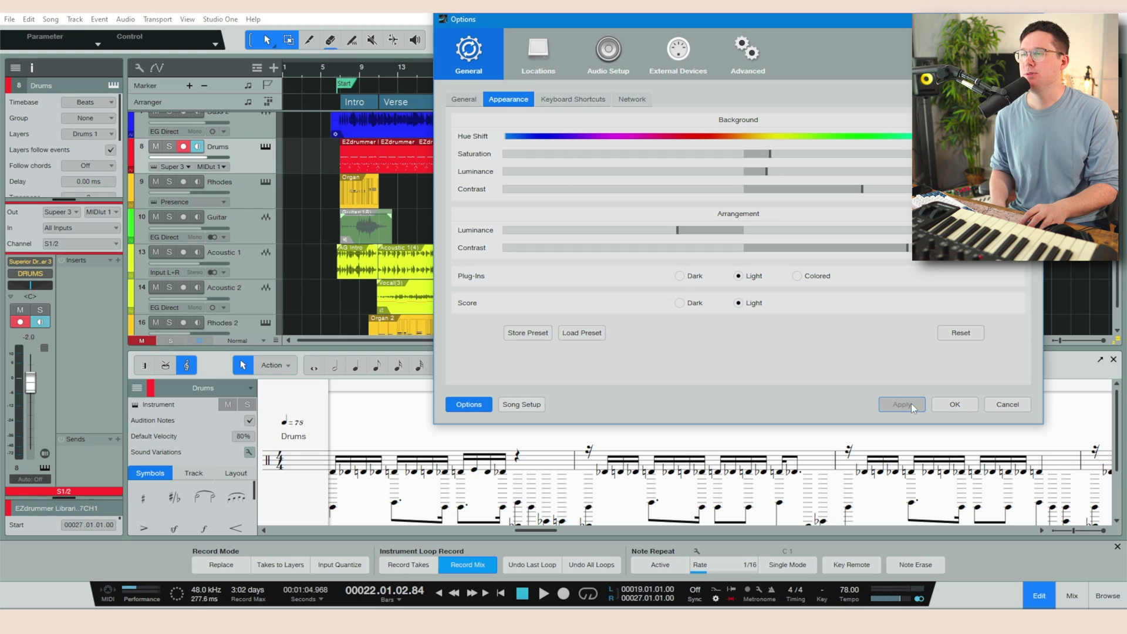
{"action": "left_click", "coordinate": [949, 405]}
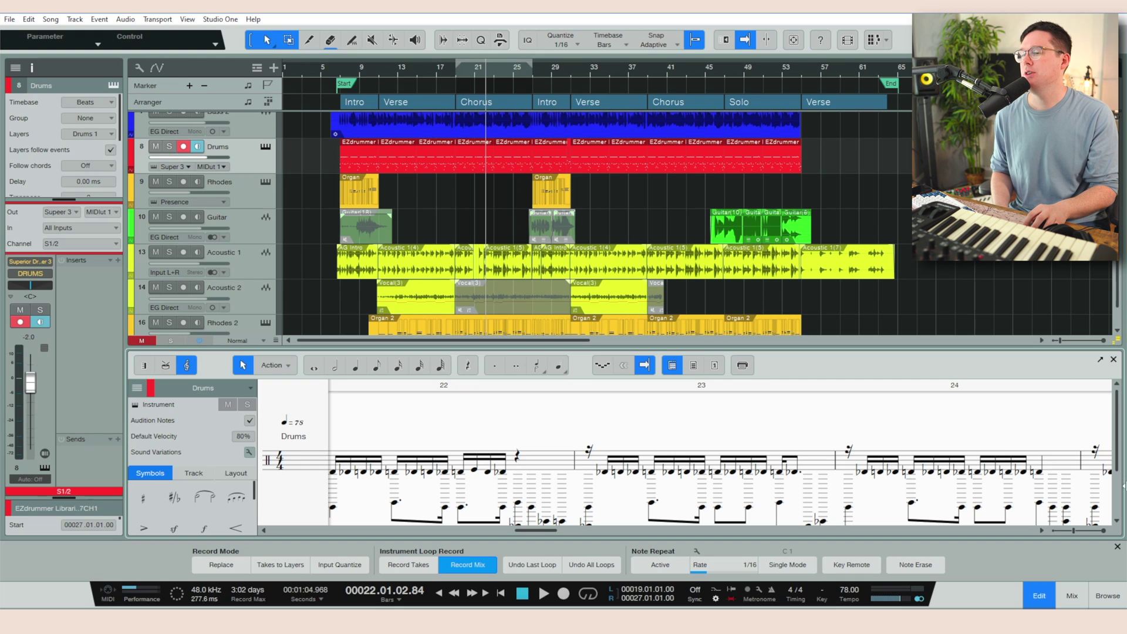
Show the mixer, rename the Bass 2 channel to 'Bass' and bring up its colour choices.
{"action": "left_click", "coordinate": [1071, 597]}
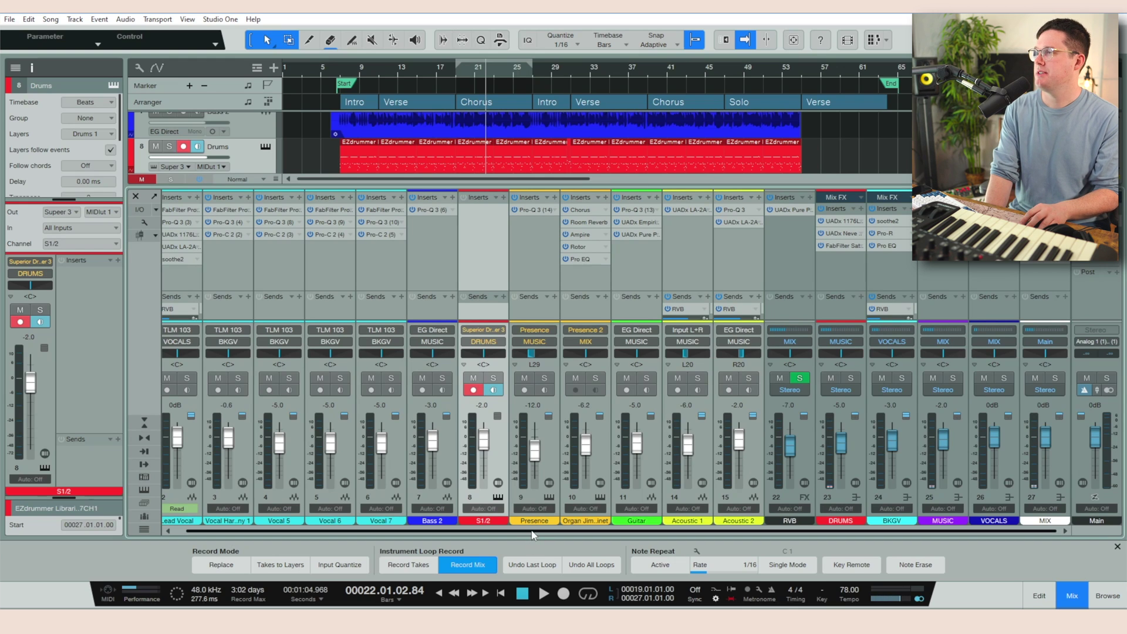
{"action": "left_click_drag", "start_coordinate": [533, 534], "coordinate": [522, 535]}
{"action": "left_click", "coordinate": [431, 243]}
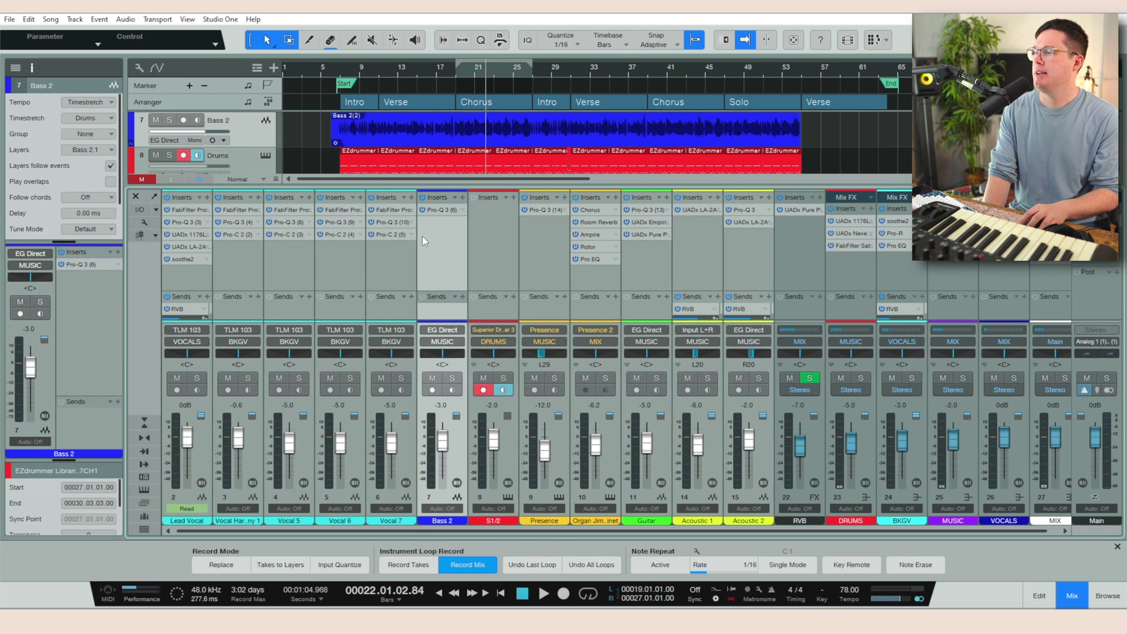
{"action": "double_click", "coordinate": [438, 521]}
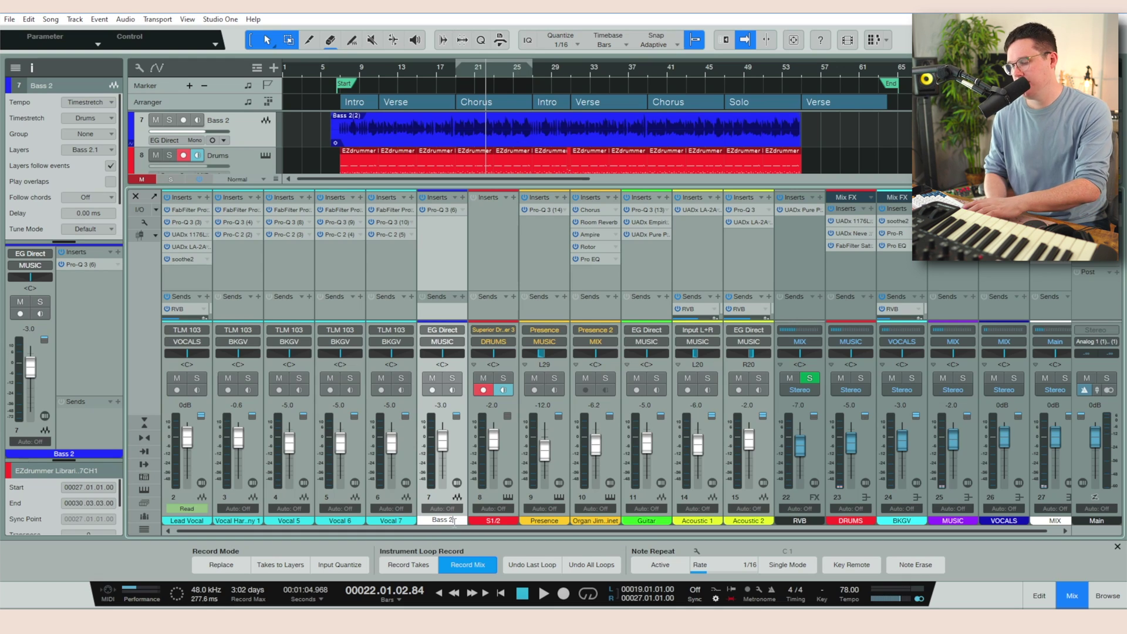
{"action": "key", "text": "BackSpace"}
{"action": "key", "text": "BackSpace"}
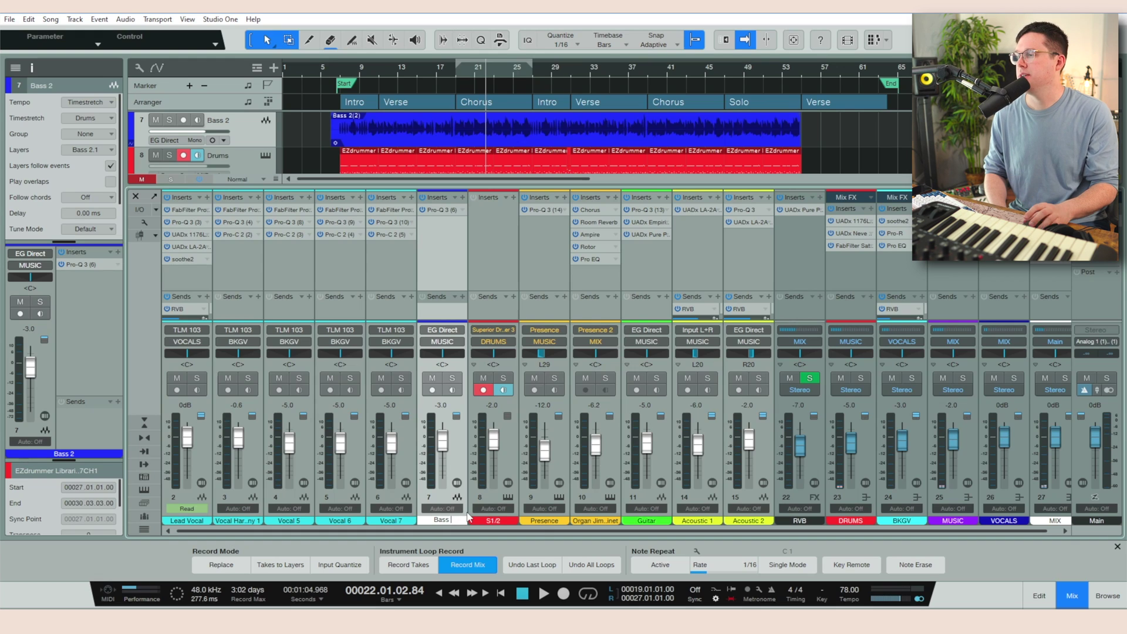
{"action": "key", "text": "Return"}
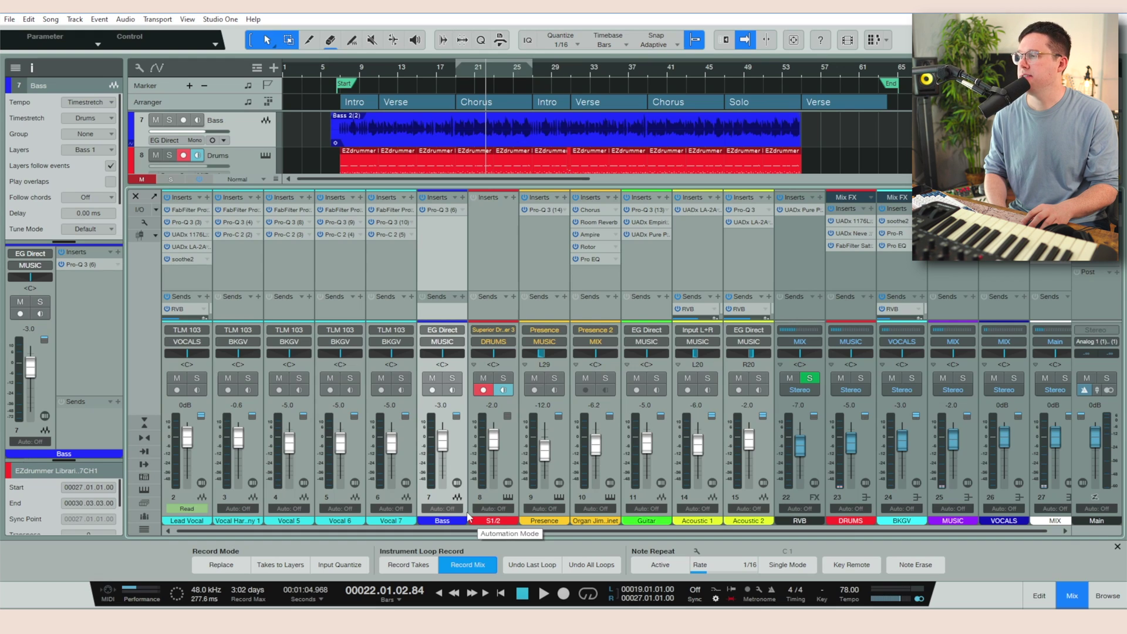
{"action": "left_click", "coordinate": [427, 523]}
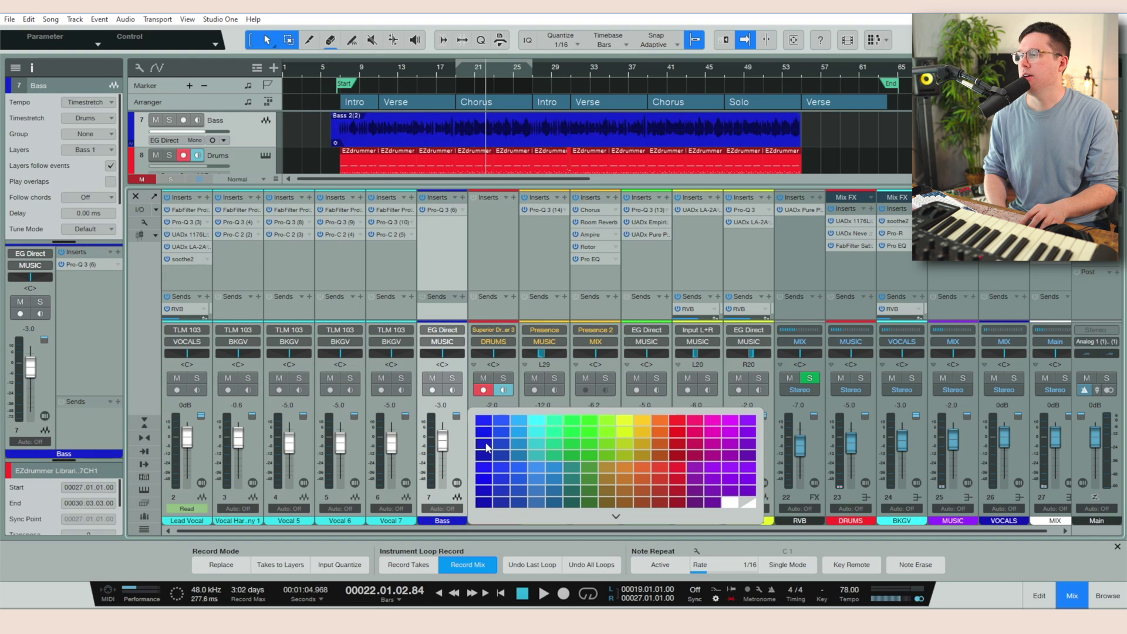
Colour the Bass channel blue and briefly check Vocal 7's Pro-C 2 compressor.
{"action": "left_click", "coordinate": [493, 423]}
{"action": "left_click", "coordinate": [390, 235]}
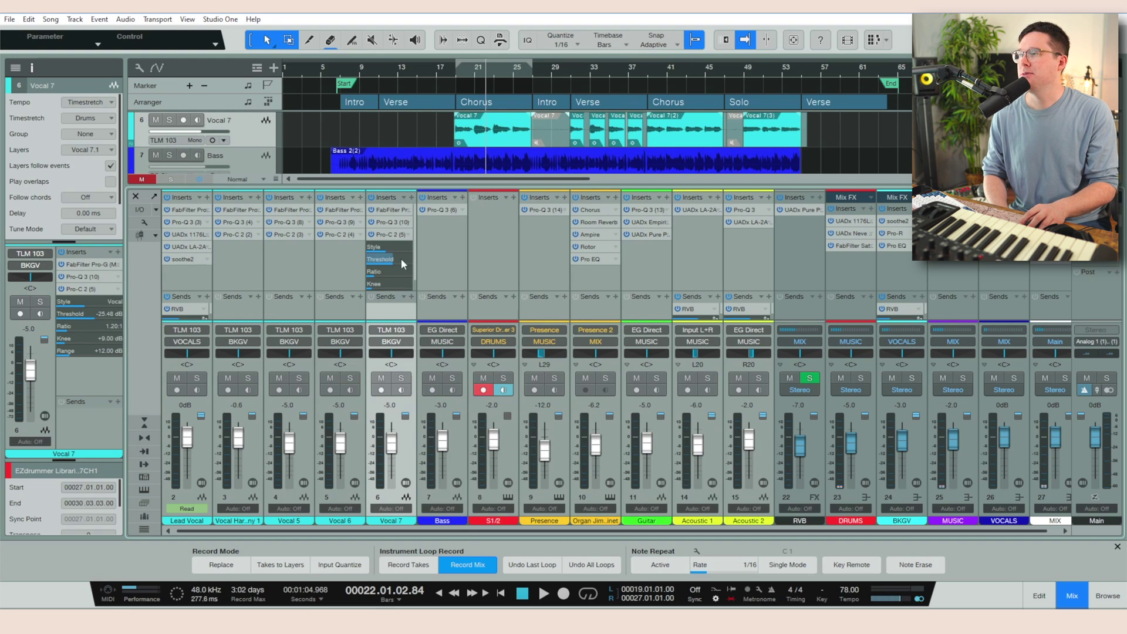
{"action": "left_click", "coordinate": [580, 151]}
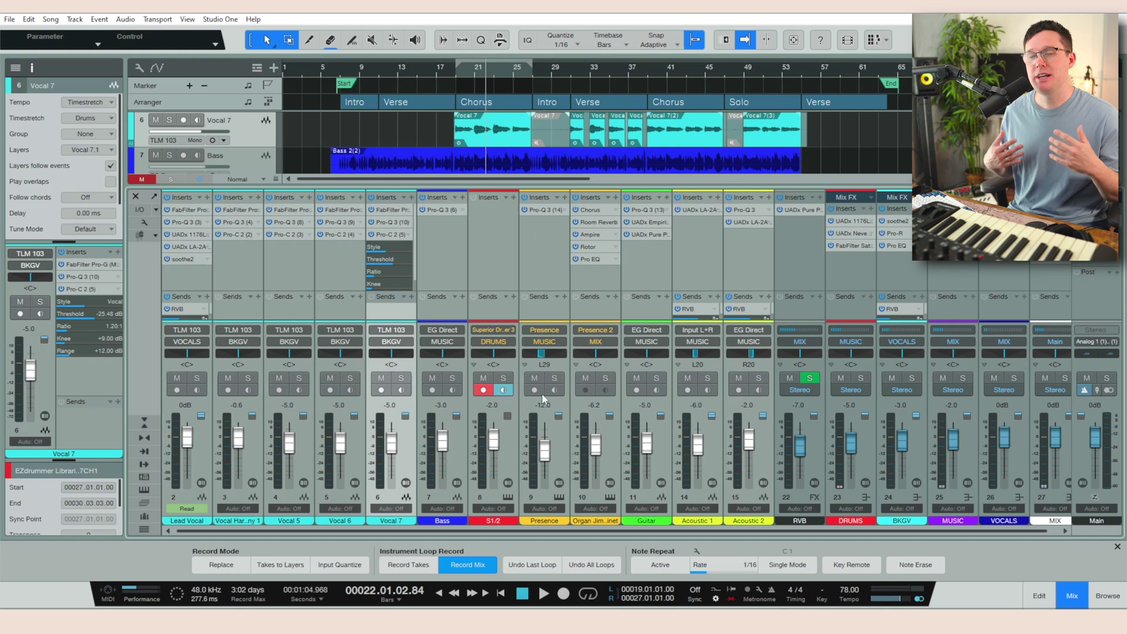
Recolour Vocal 6 and 7 bright cyan and drag the Drums channel ahead of Bass.
{"action": "left_click", "coordinate": [482, 270]}
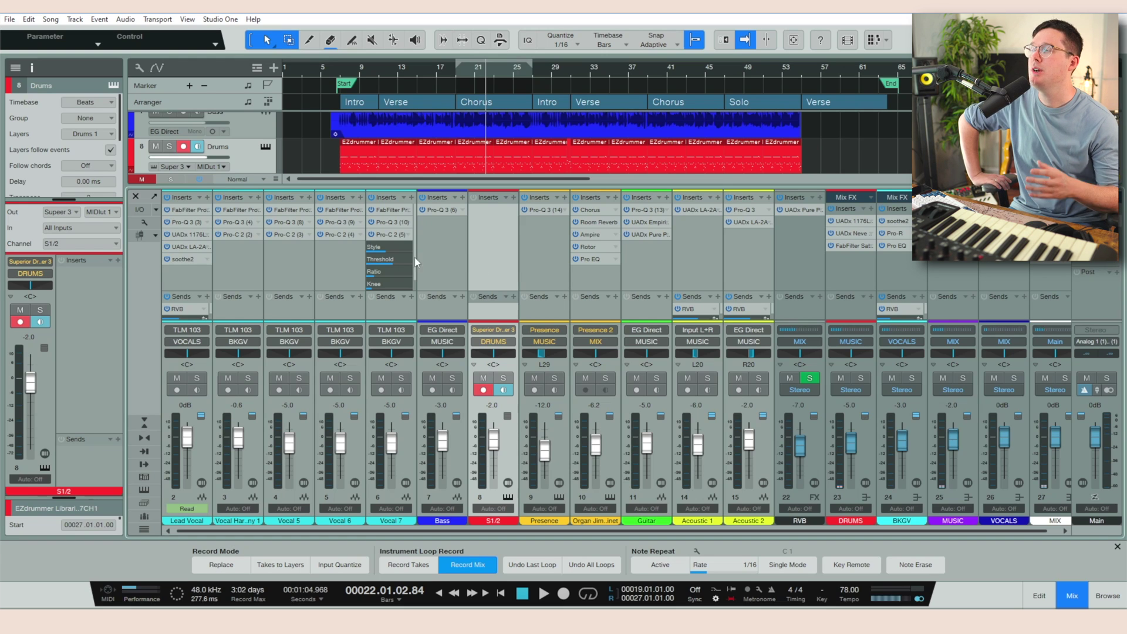
{"action": "left_click", "coordinate": [354, 269]}
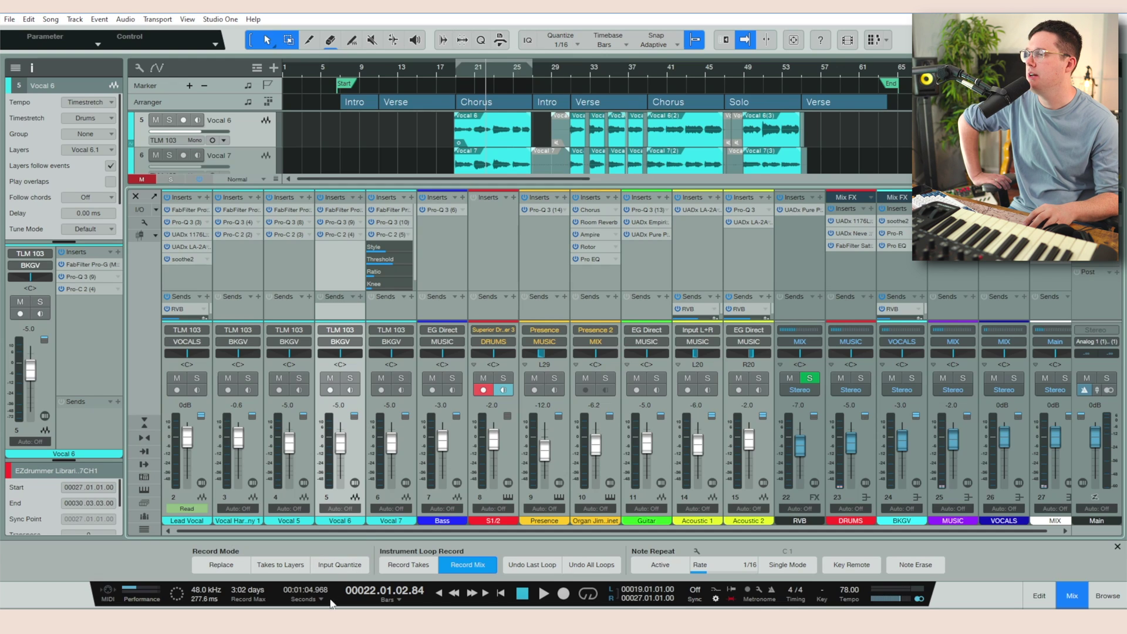
{"action": "left_click", "coordinate": [320, 523]}
{"action": "left_click", "coordinate": [435, 431]}
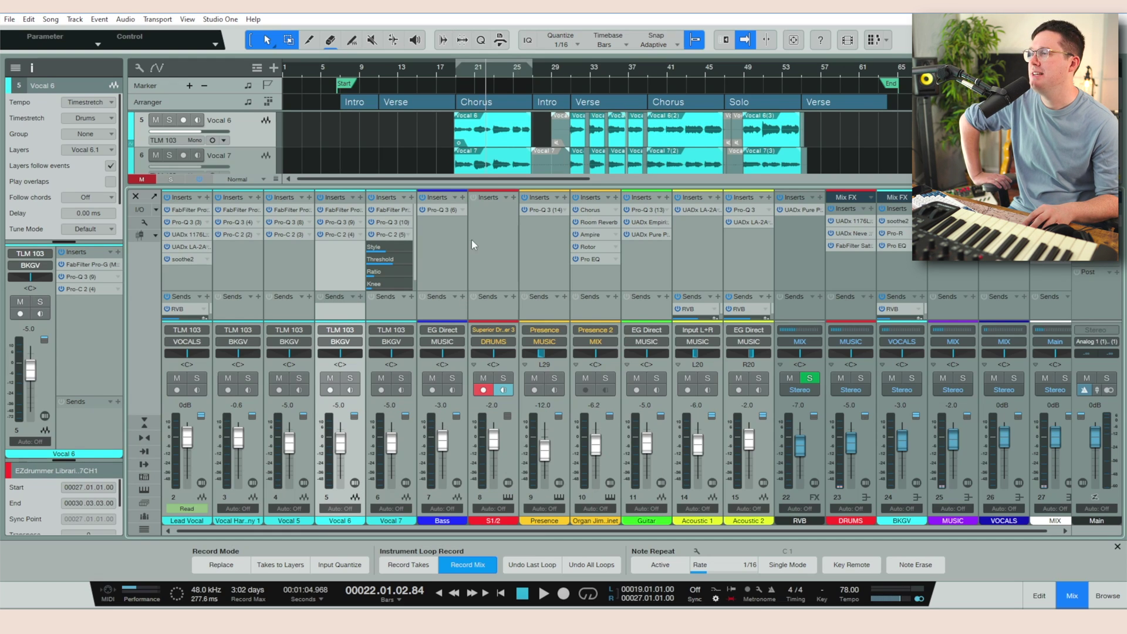
{"action": "left_click_drag", "start_coordinate": [473, 242], "coordinate": [429, 248]}
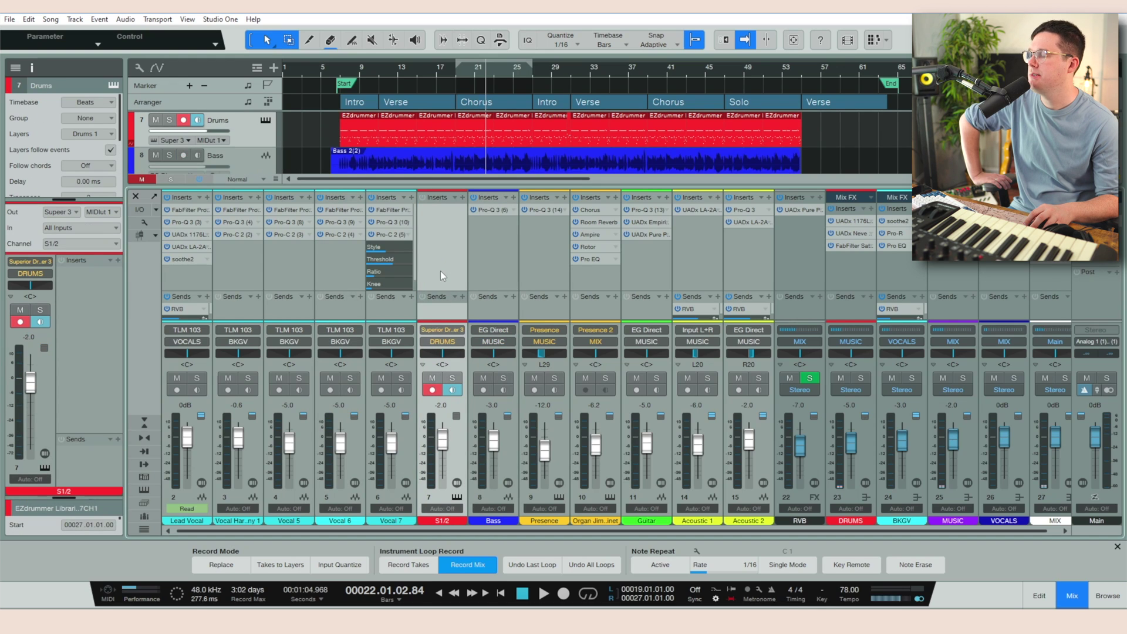
Review the colour palettes of the Drums, Presence and Guitar channels, leaving their colours unchanged.
{"action": "left_click", "coordinate": [423, 520]}
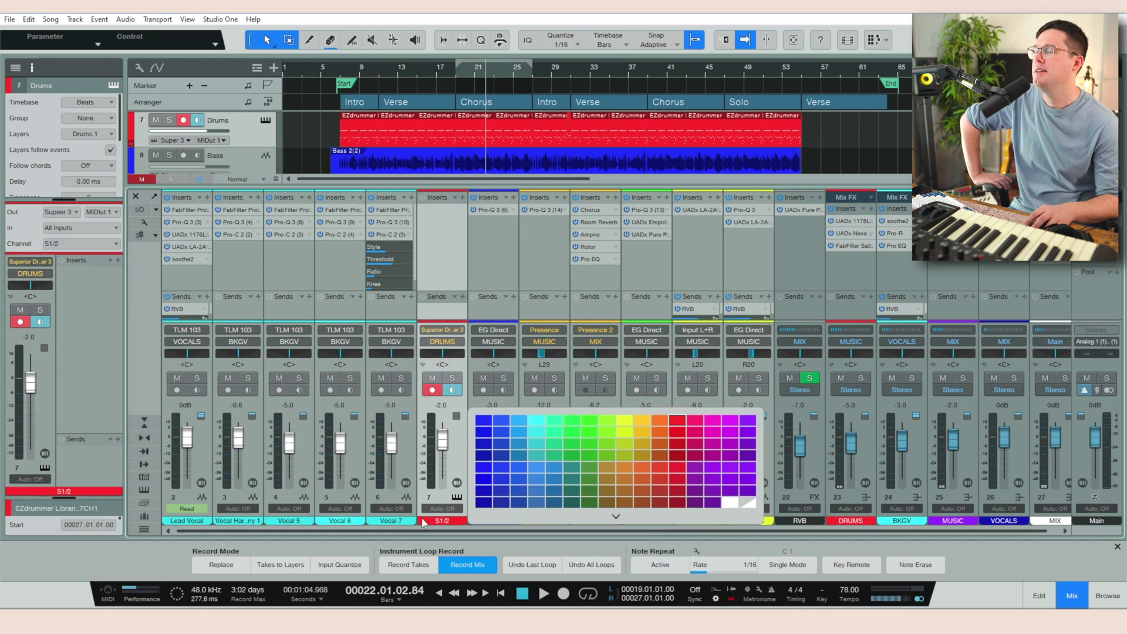
{"action": "left_click", "coordinate": [675, 420]}
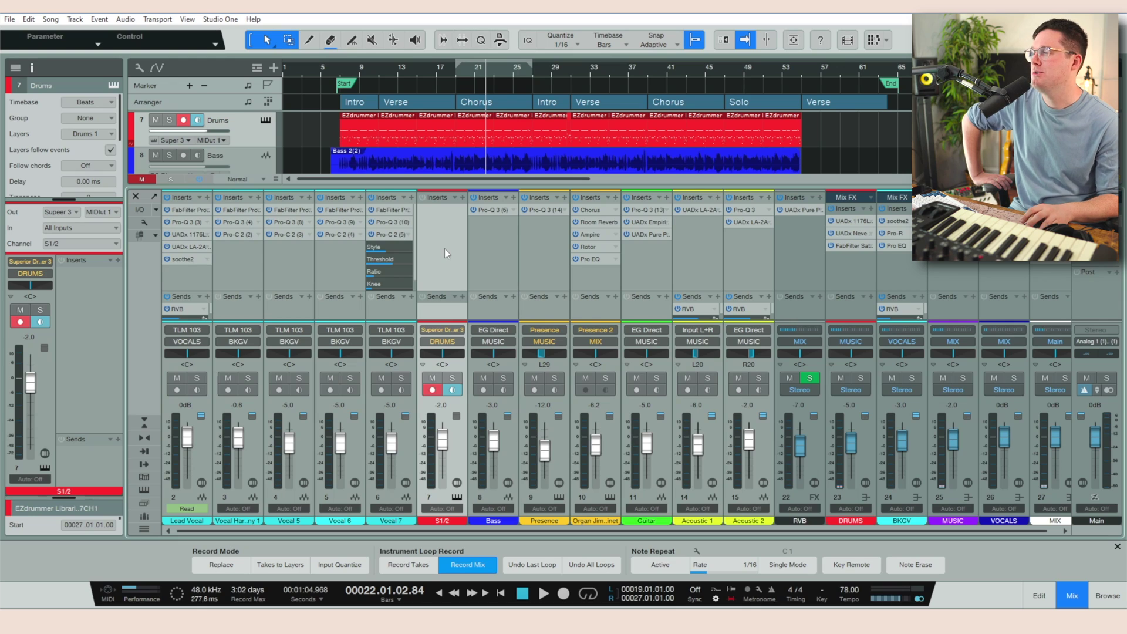
{"action": "left_click", "coordinate": [502, 258]}
{"action": "left_click_drag", "start_coordinate": [601, 532], "coordinate": [607, 534]}
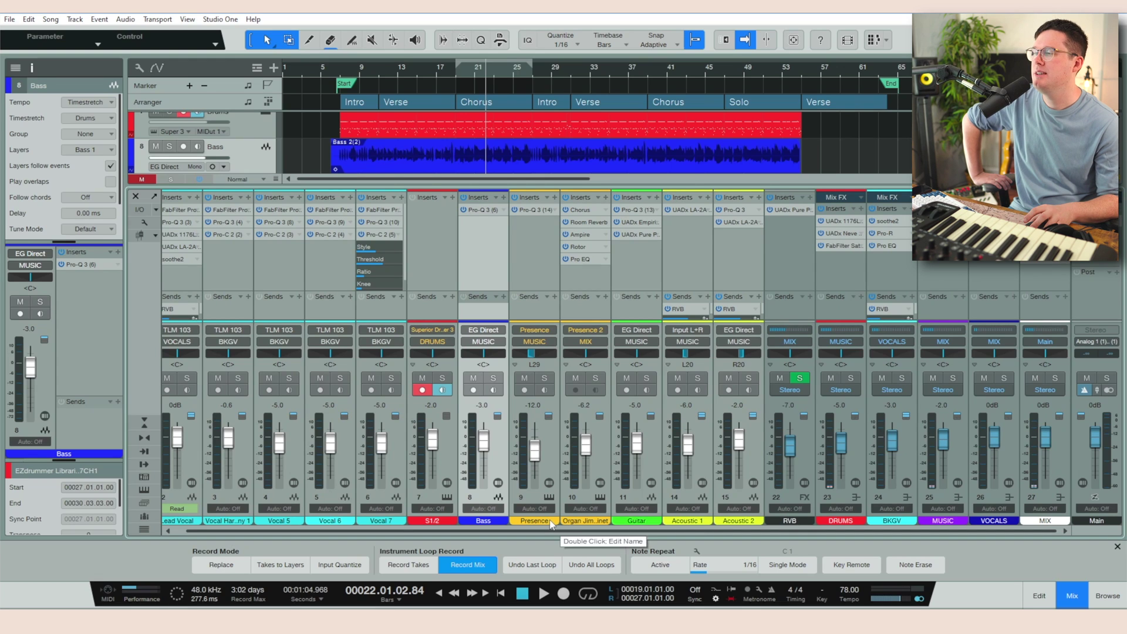
{"action": "left_click", "coordinate": [550, 521]}
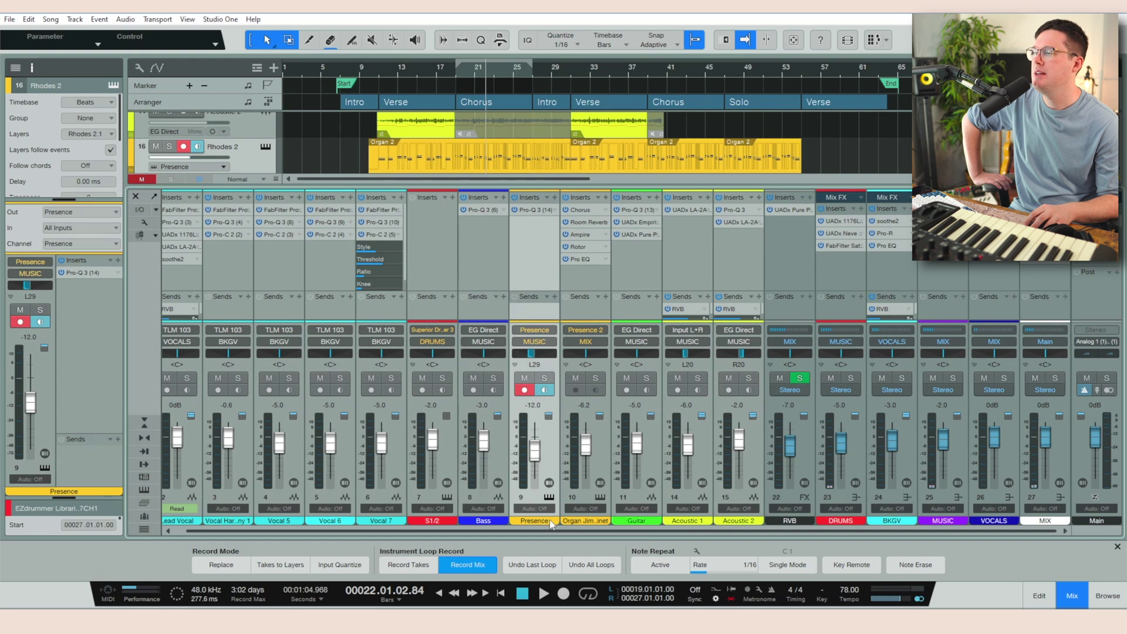
{"action": "left_click", "coordinate": [517, 523]}
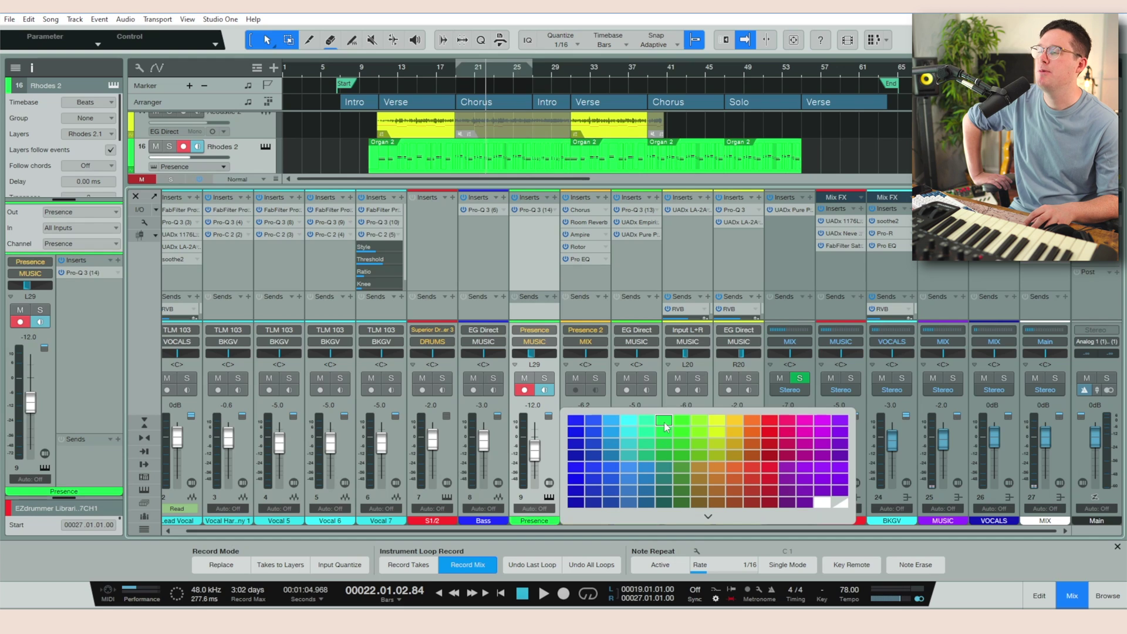
{"action": "left_click", "coordinate": [546, 264]}
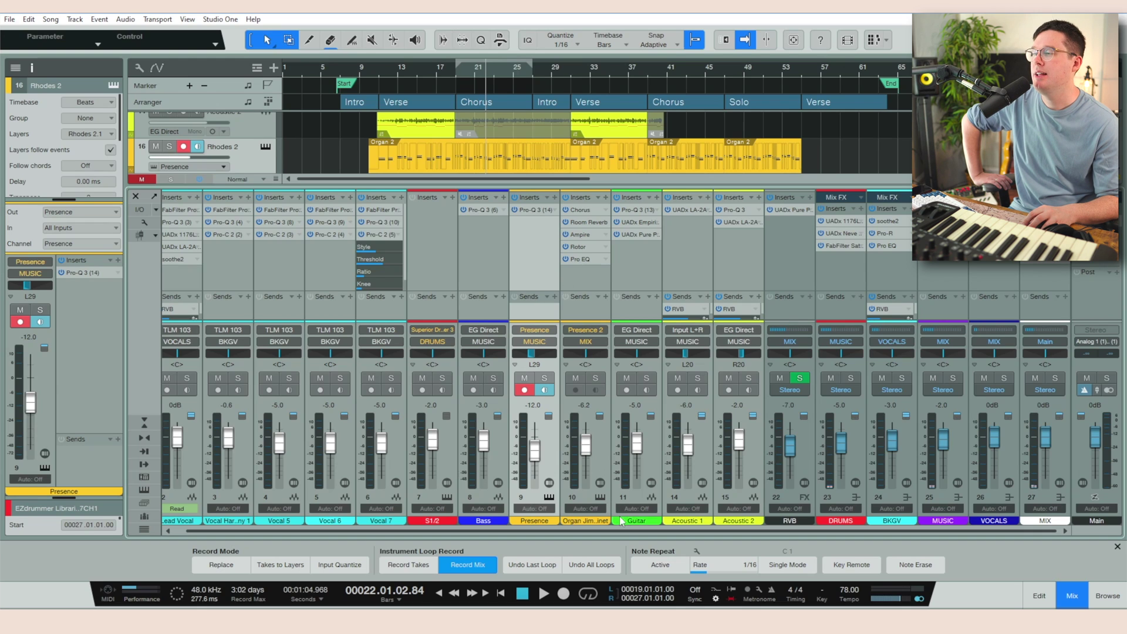
{"action": "left_click", "coordinate": [613, 435]}
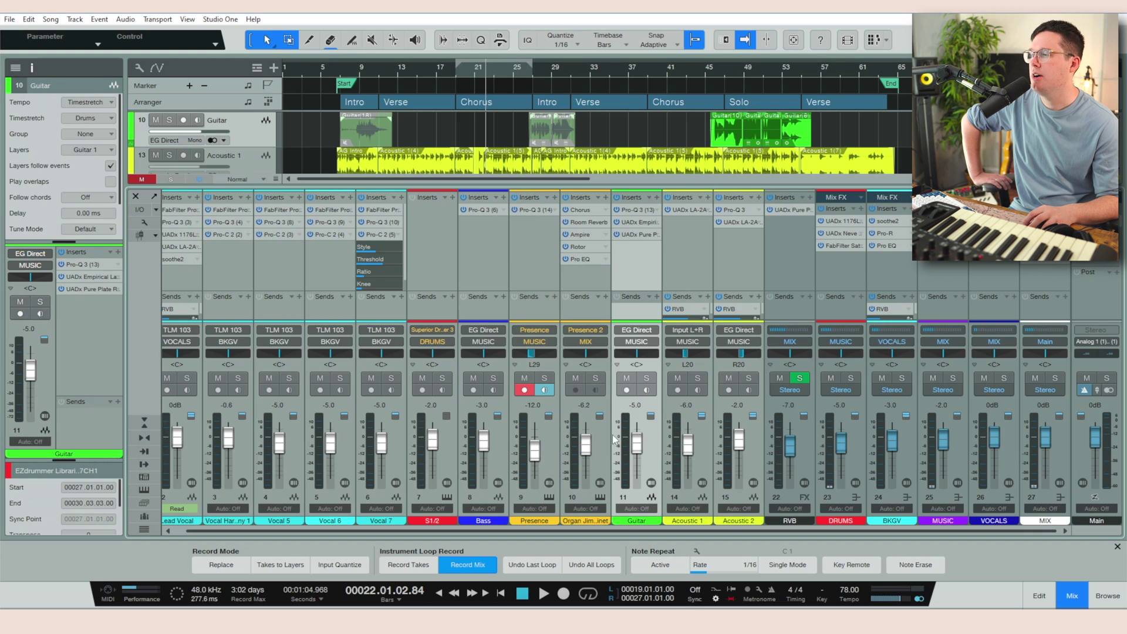
{"action": "left_click", "coordinate": [619, 518]}
{"action": "left_click", "coordinate": [680, 241]}
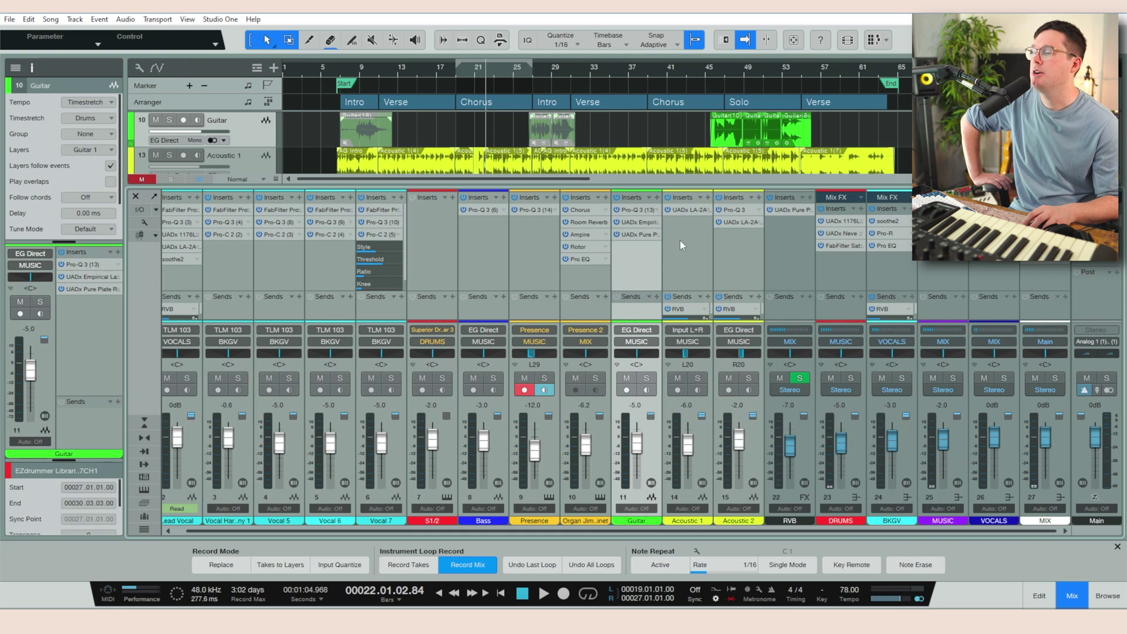
{"action": "left_click", "coordinate": [668, 519]}
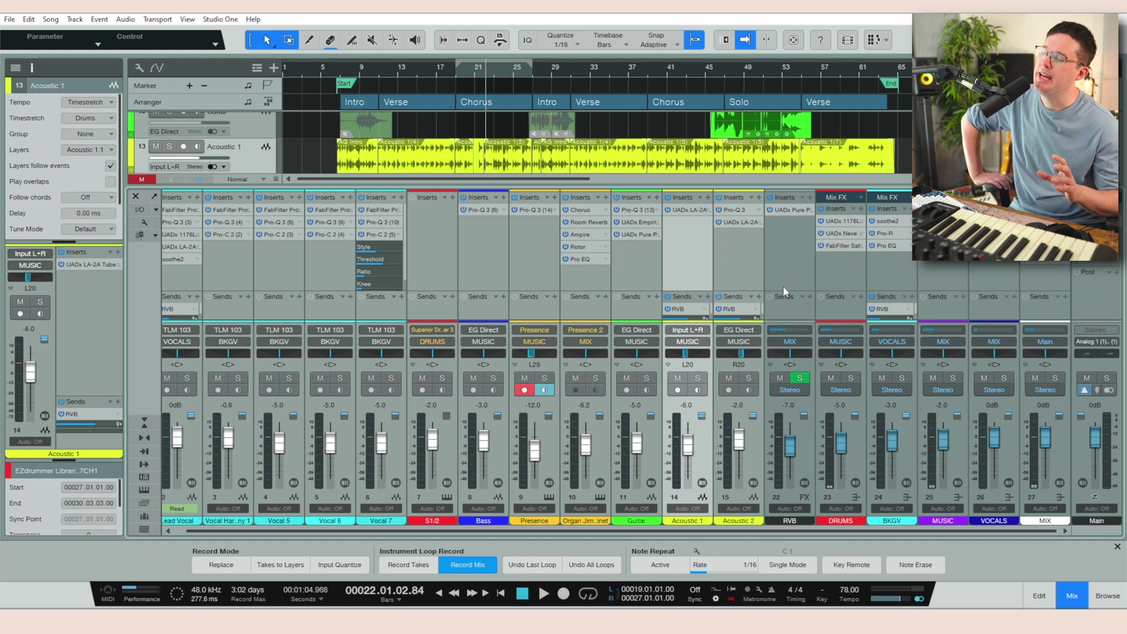
{"action": "left_click", "coordinate": [776, 522]}
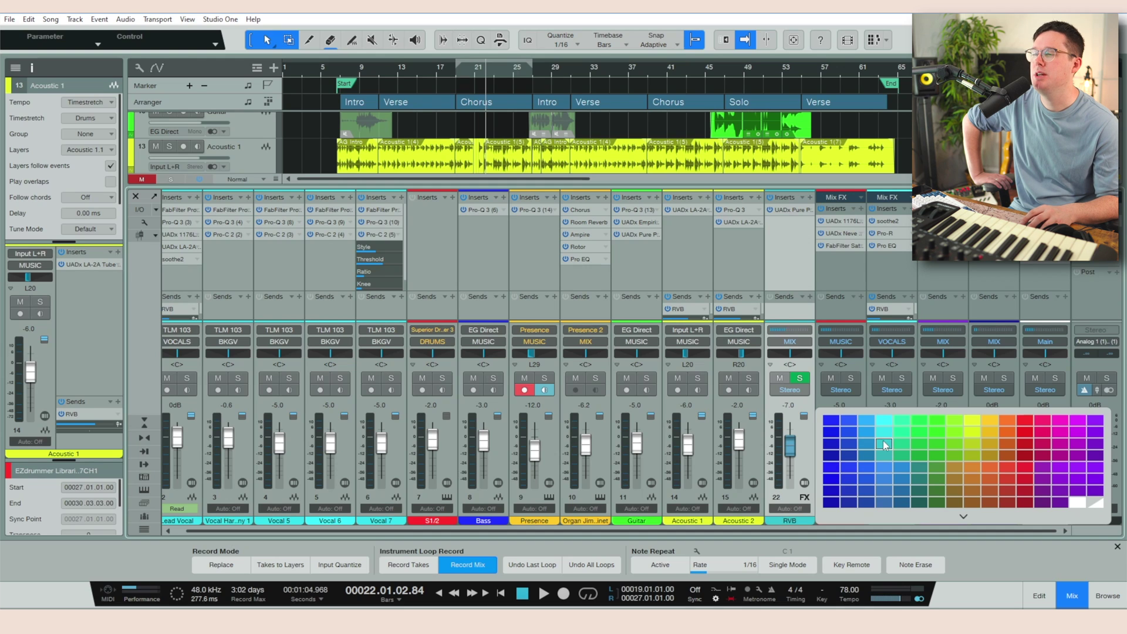
{"action": "left_click", "coordinate": [938, 422]}
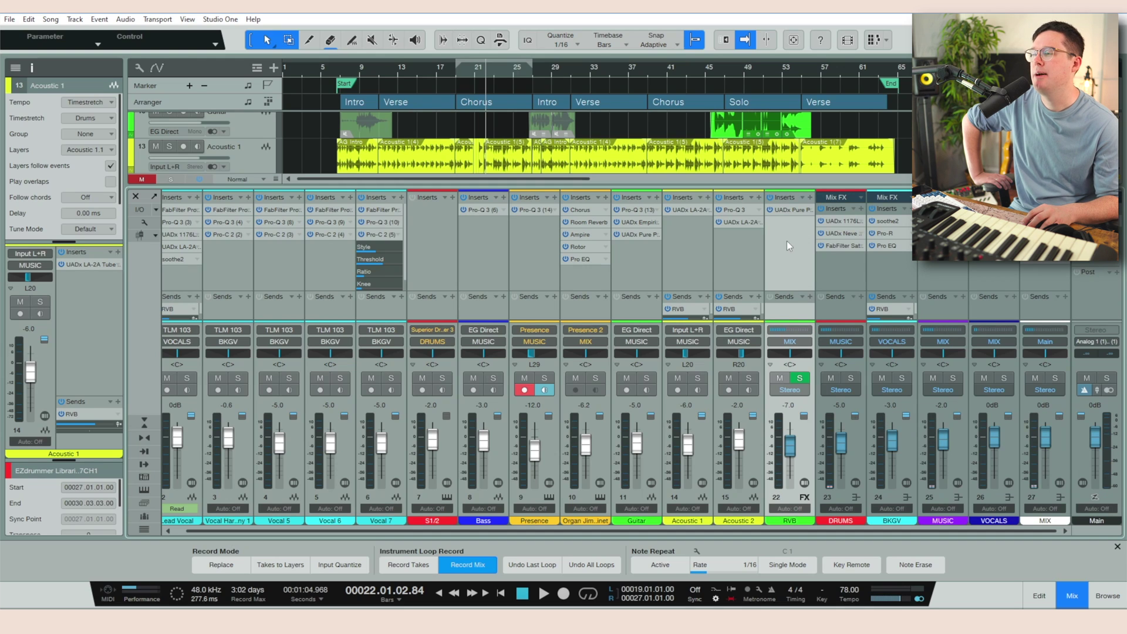
{"action": "left_click", "coordinate": [770, 517]}
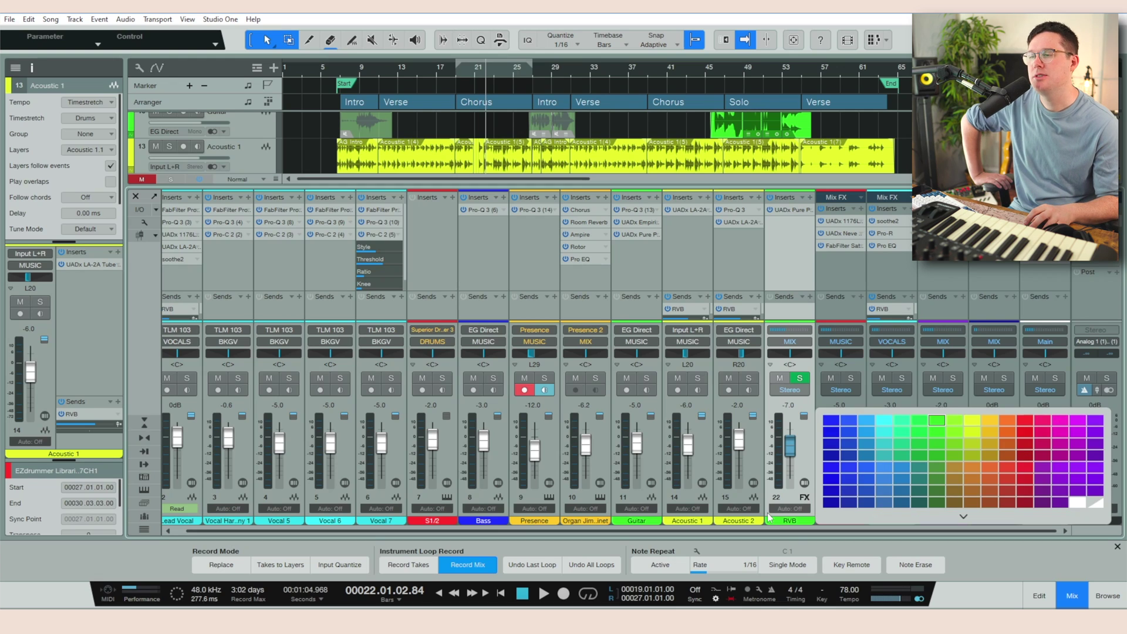
{"action": "left_click", "coordinate": [1093, 503]}
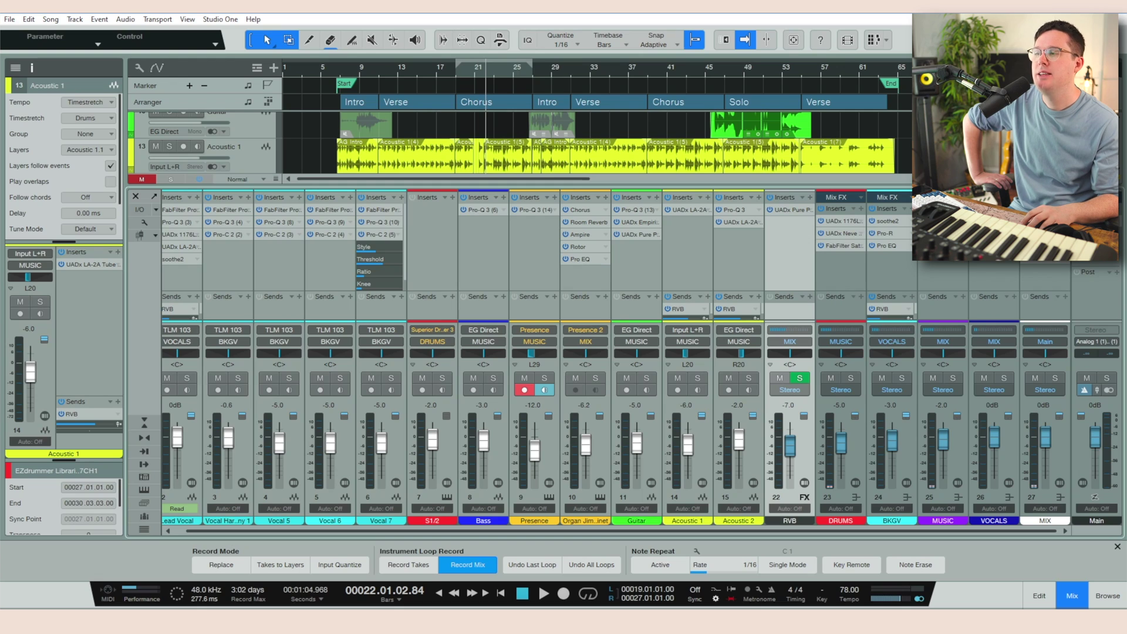
{"action": "left_click", "coordinate": [835, 278]}
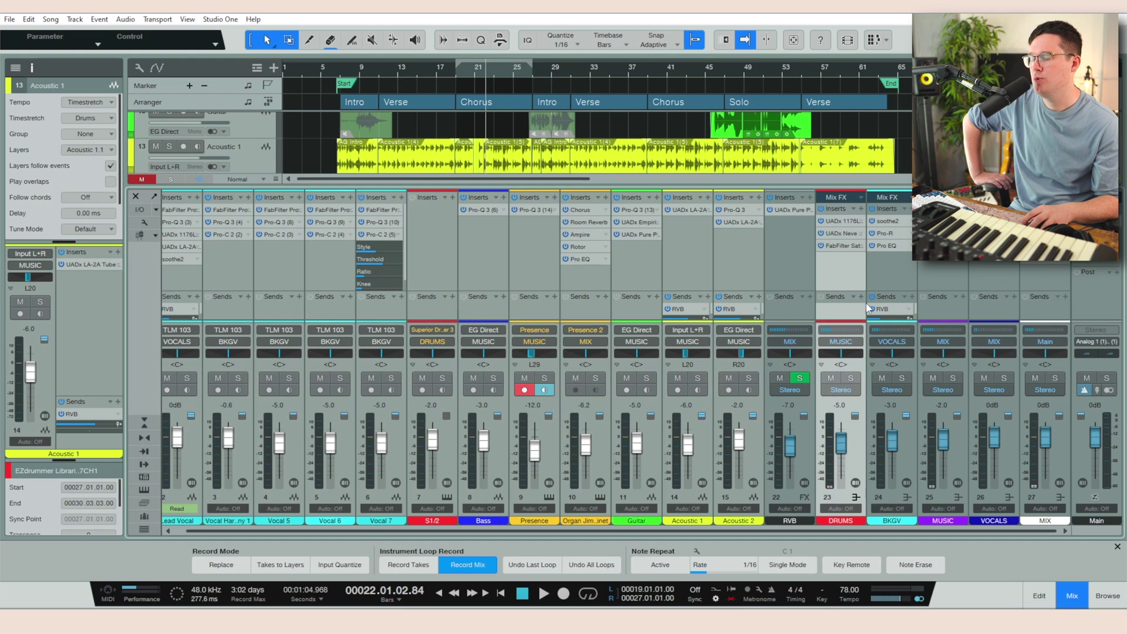
{"action": "left_click", "coordinate": [890, 270]}
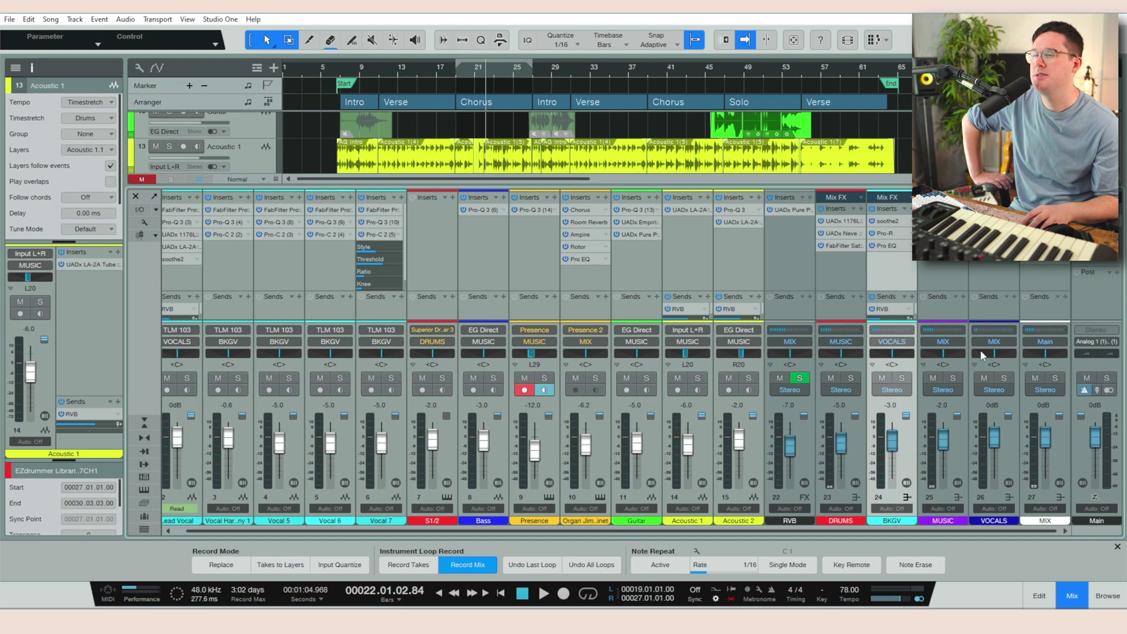
{"action": "left_click", "coordinate": [947, 271]}
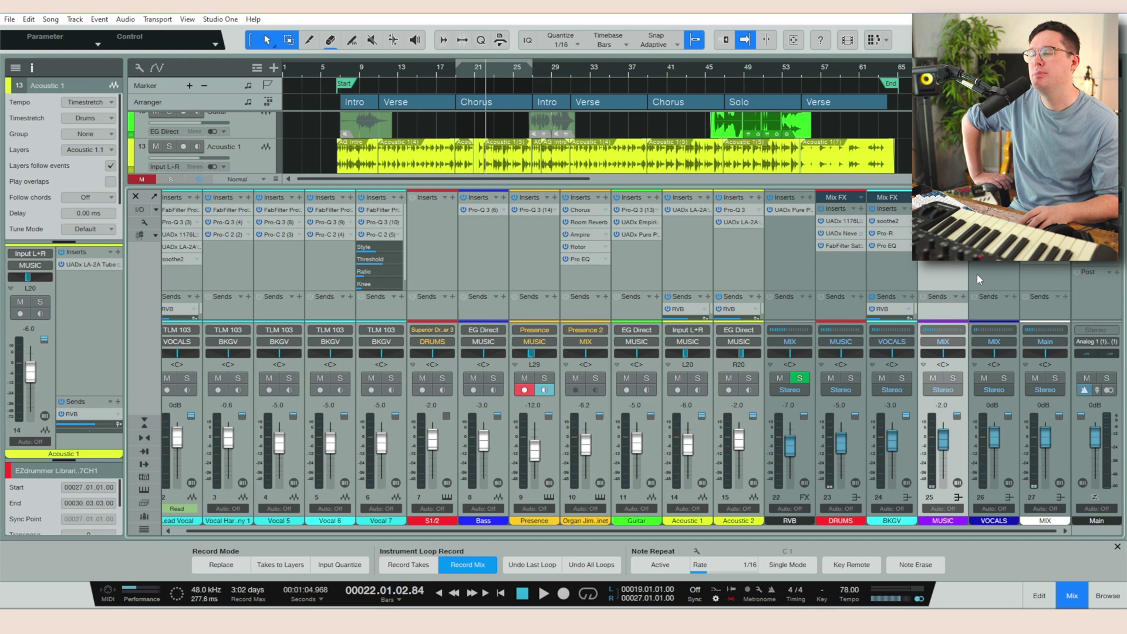
{"action": "left_click", "coordinate": [1011, 267]}
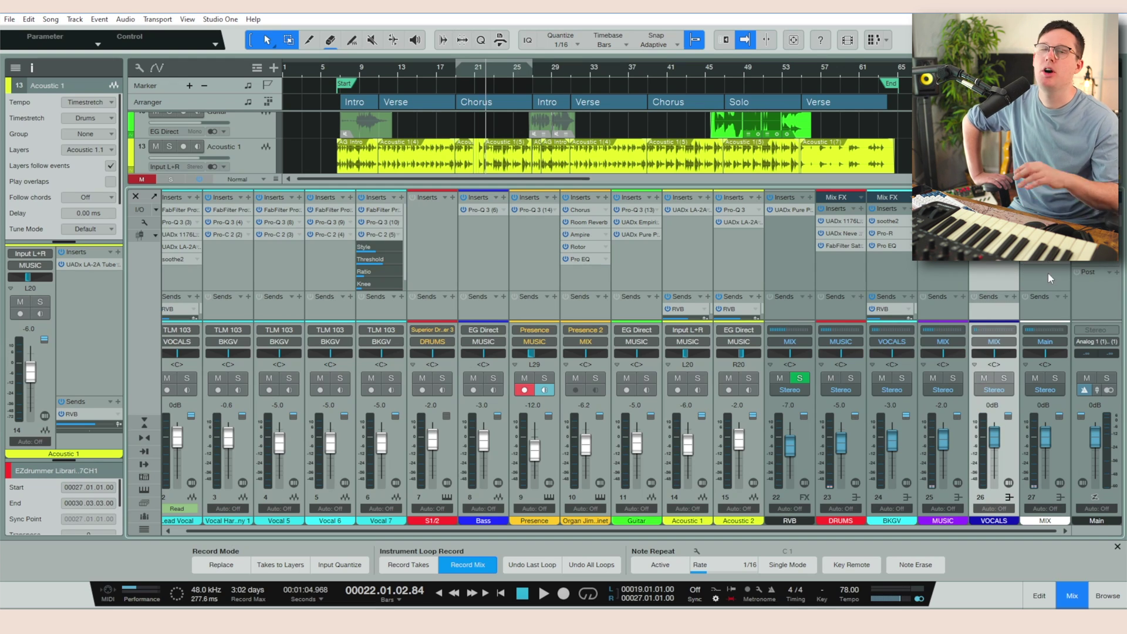
{"action": "left_click", "coordinate": [1049, 276]}
{"action": "left_click", "coordinate": [1009, 276]}
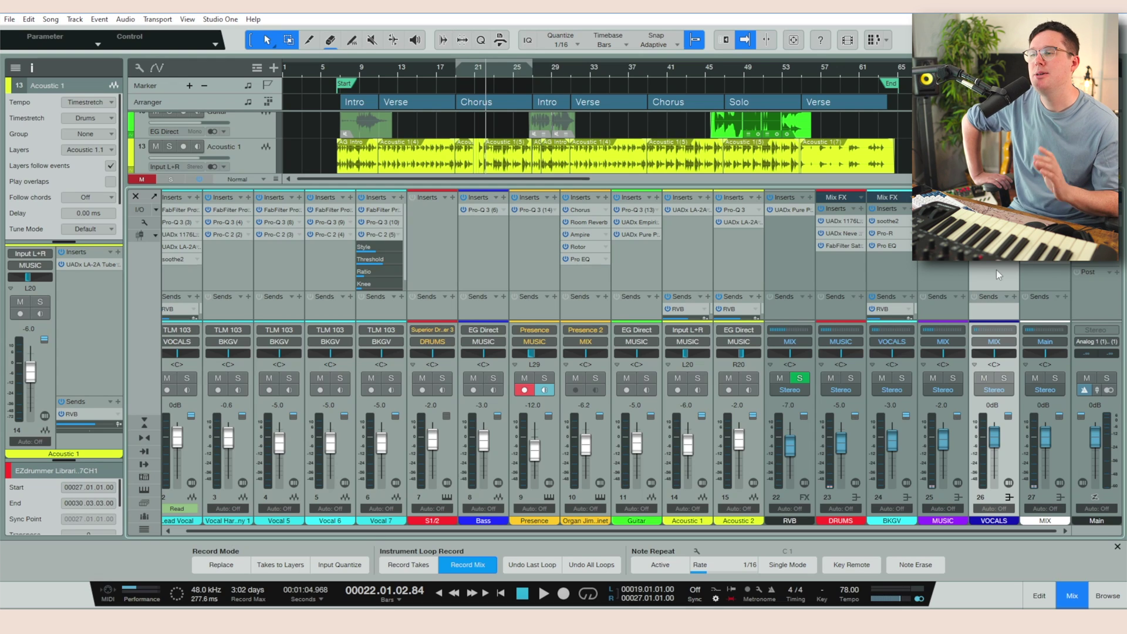
{"action": "left_click", "coordinate": [1042, 277]}
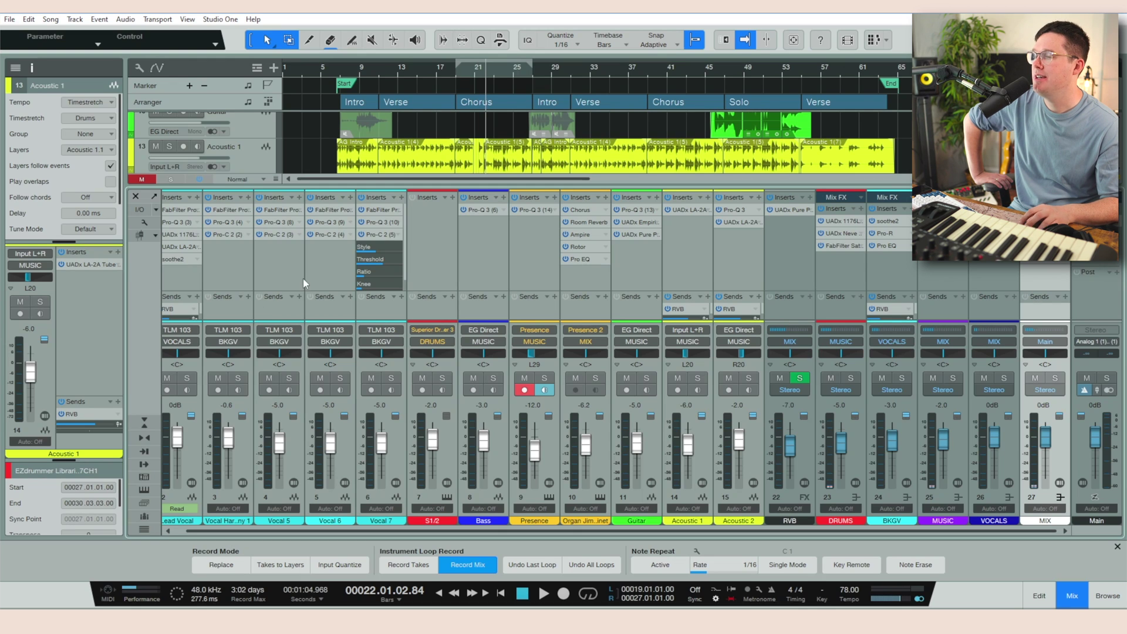
{"action": "left_click", "coordinate": [1065, 595]}
{"action": "left_click", "coordinate": [1065, 595]}
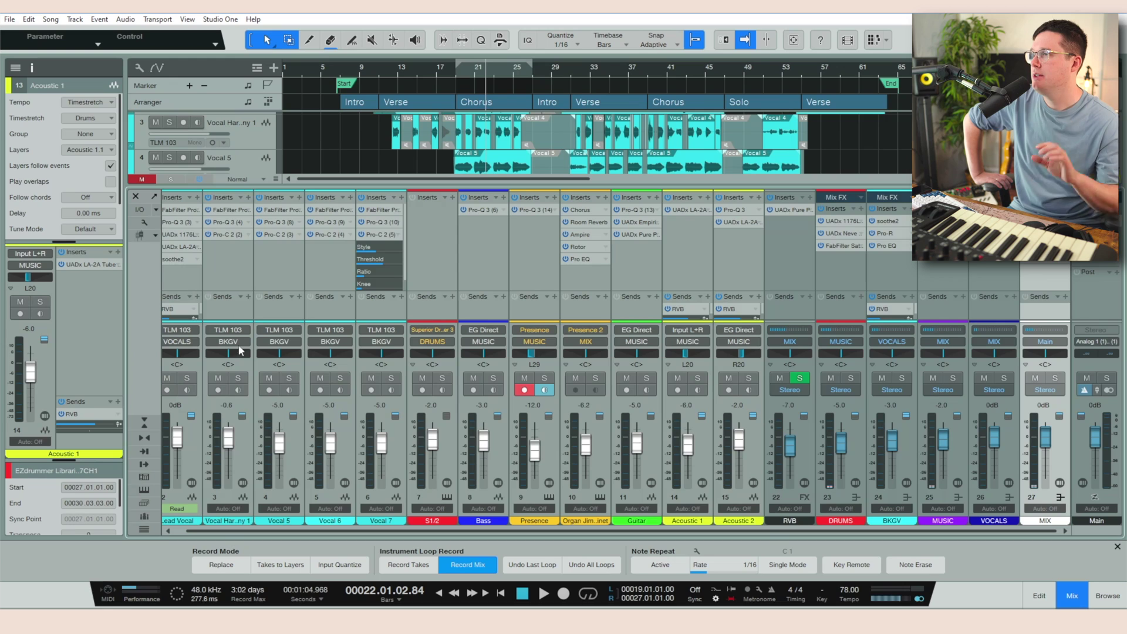
{"action": "left_click", "coordinate": [144, 223]}
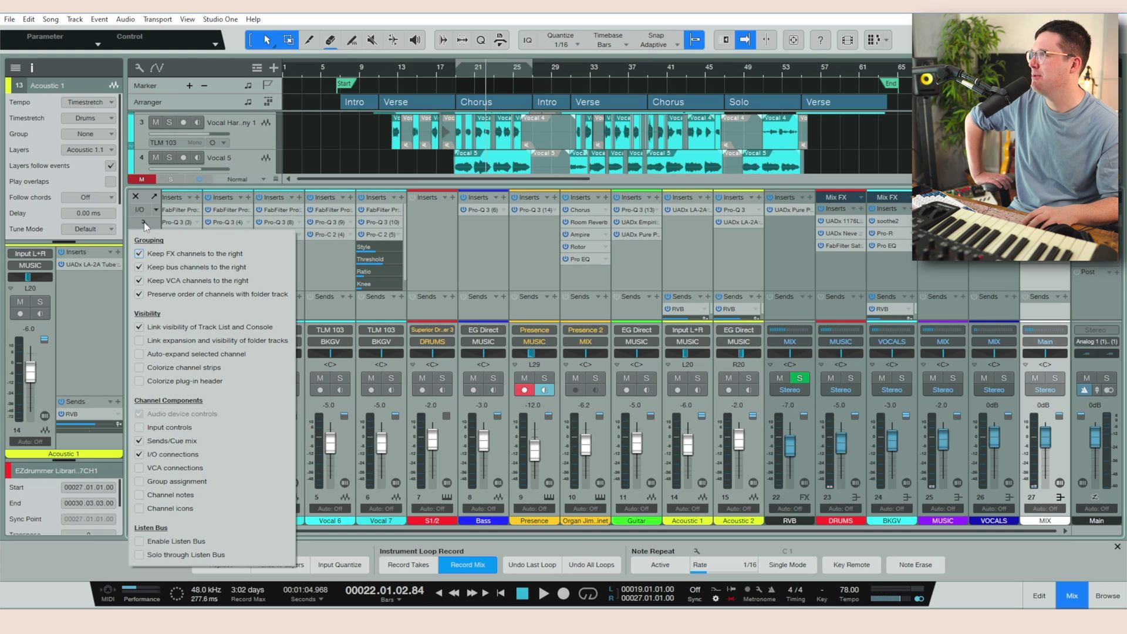
Enable Colorize channel strips in the mixer's console display options.
{"action": "left_click", "coordinate": [142, 224]}
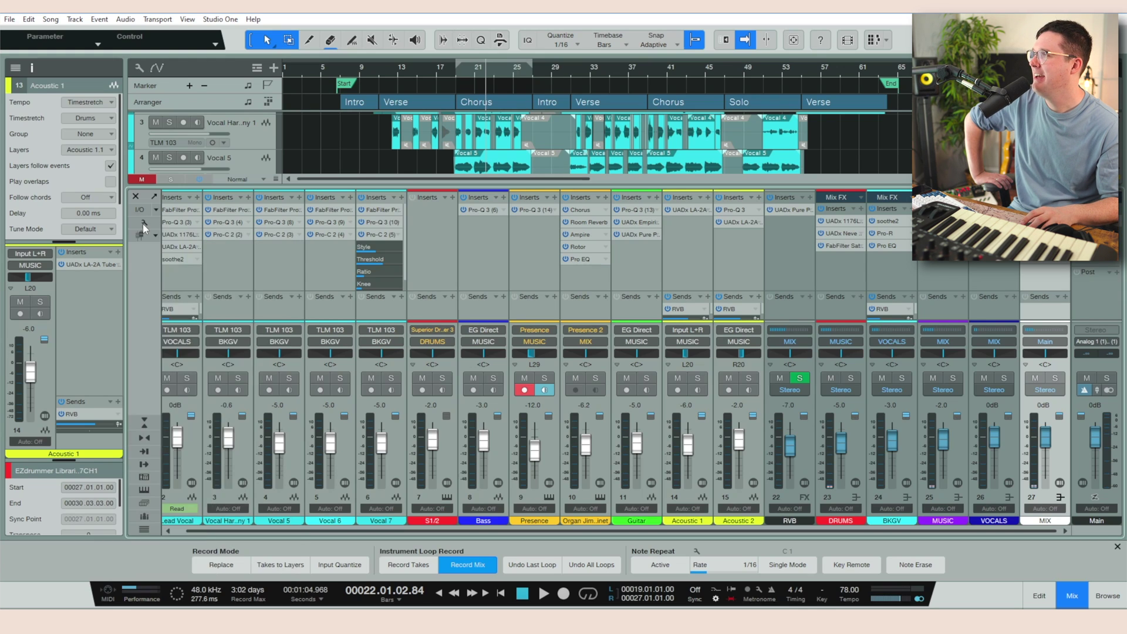
{"action": "left_click", "coordinate": [143, 224]}
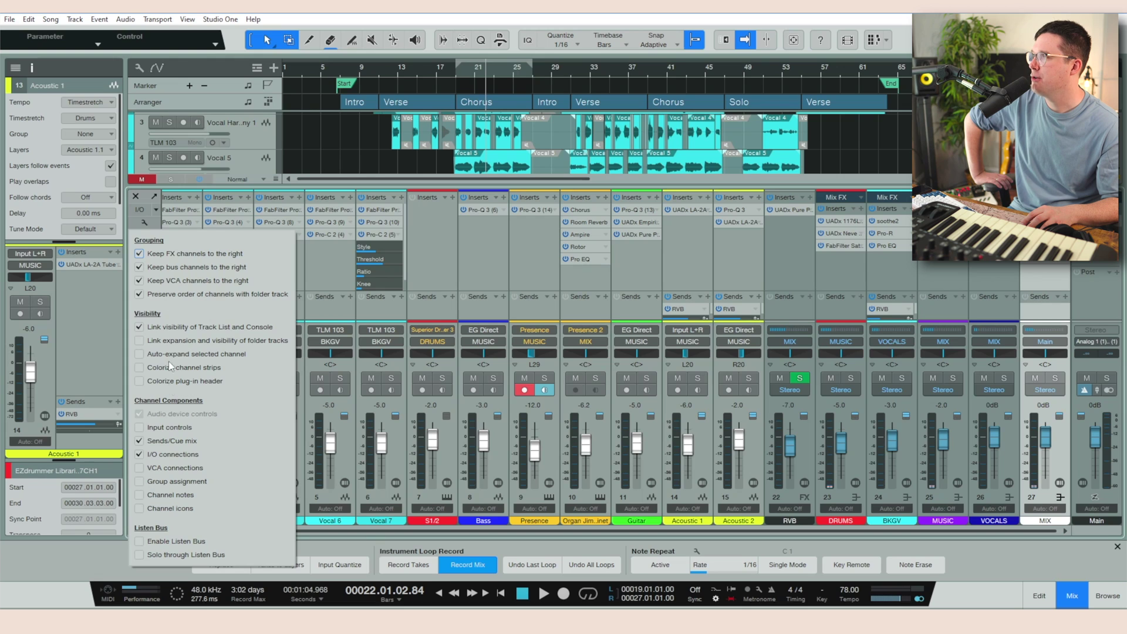
{"action": "left_click", "coordinate": [140, 367]}
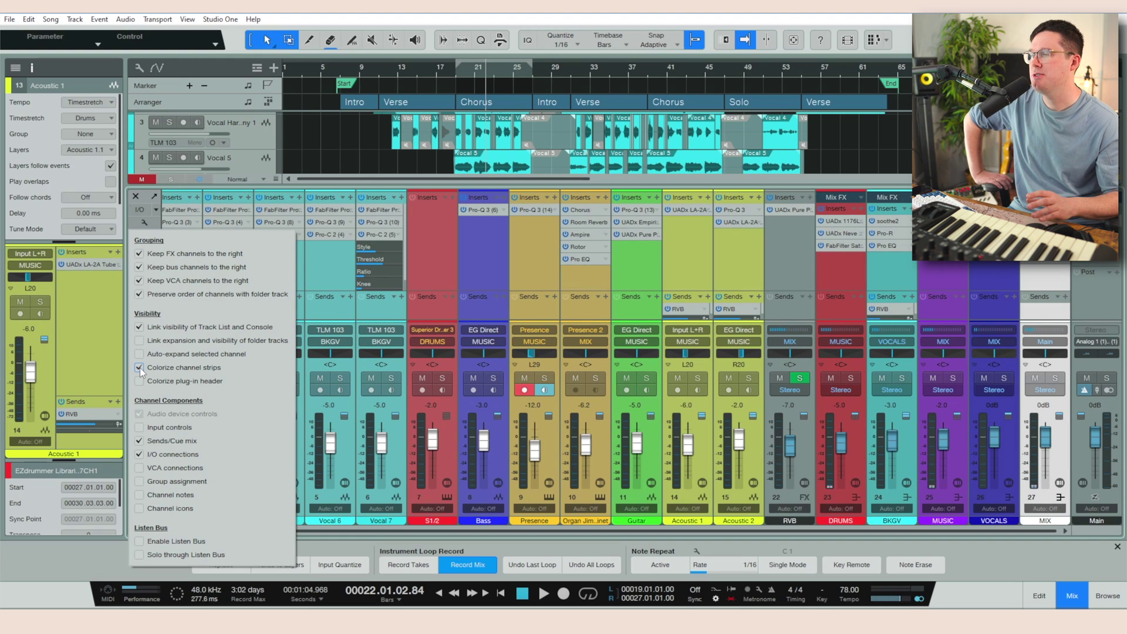
{"action": "left_click", "coordinate": [467, 269]}
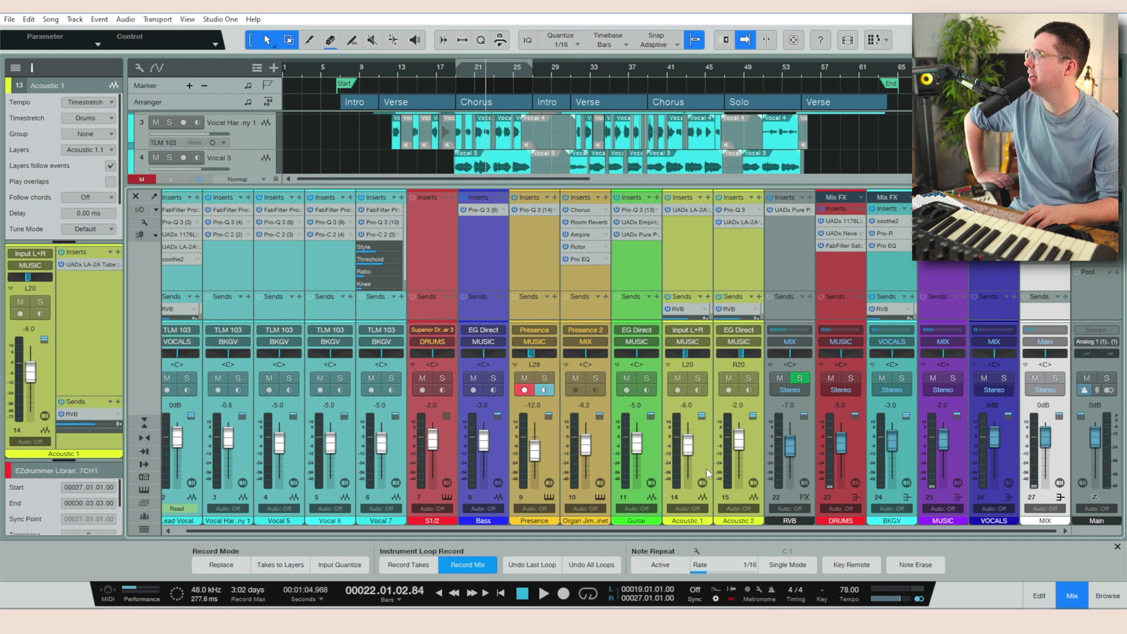
Turn off channel-strip colouring and open the Pro EQ on Organ Jimmy Cabinet.
{"action": "left_click", "coordinate": [151, 221]}
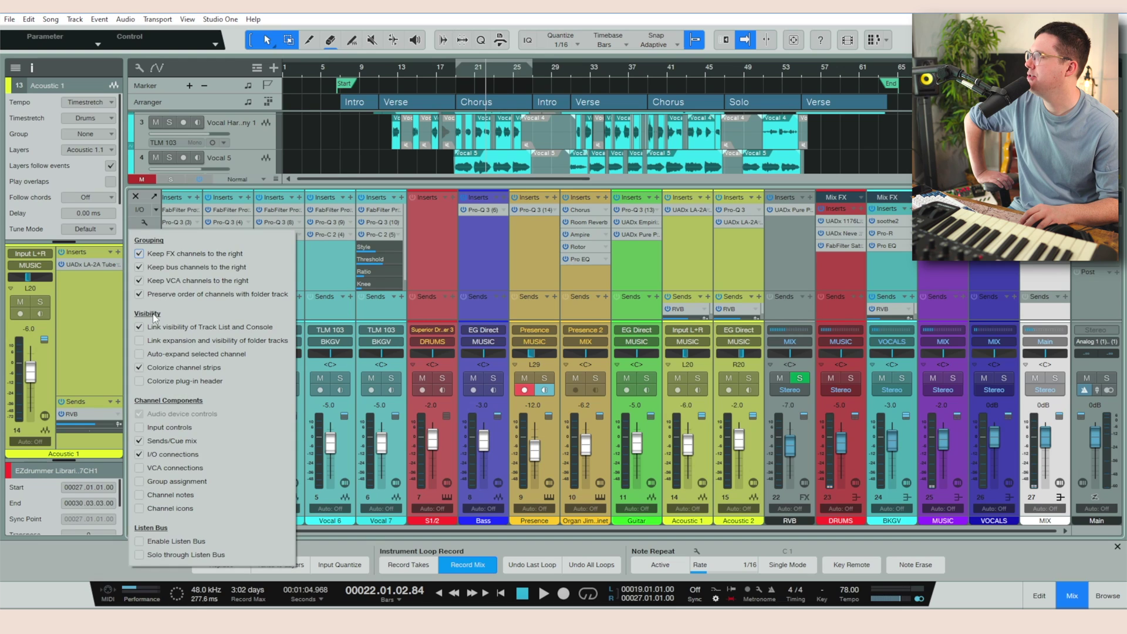
{"action": "left_click", "coordinate": [138, 367]}
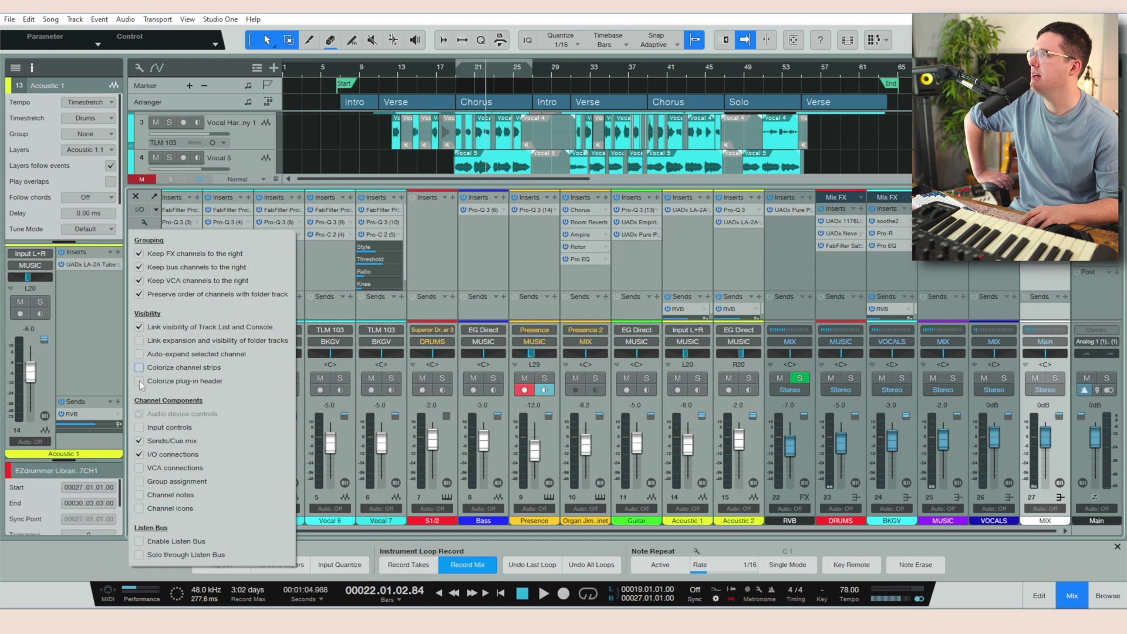
{"action": "left_click", "coordinate": [583, 260]}
{"action": "left_click_drag", "start_coordinate": [727, 154], "coordinate": [569, 182]}
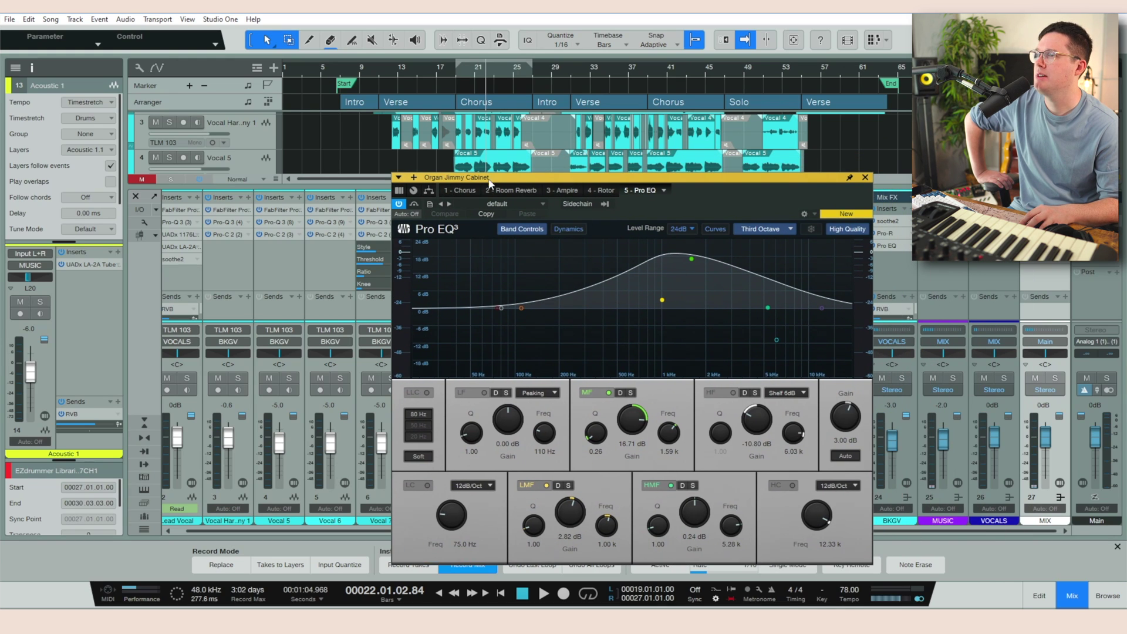
Close the Pro EQ, then open, reposition and close Acoustic 2's LA-2A compressor.
{"action": "left_click", "coordinate": [866, 177]}
{"action": "left_click", "coordinate": [735, 222]}
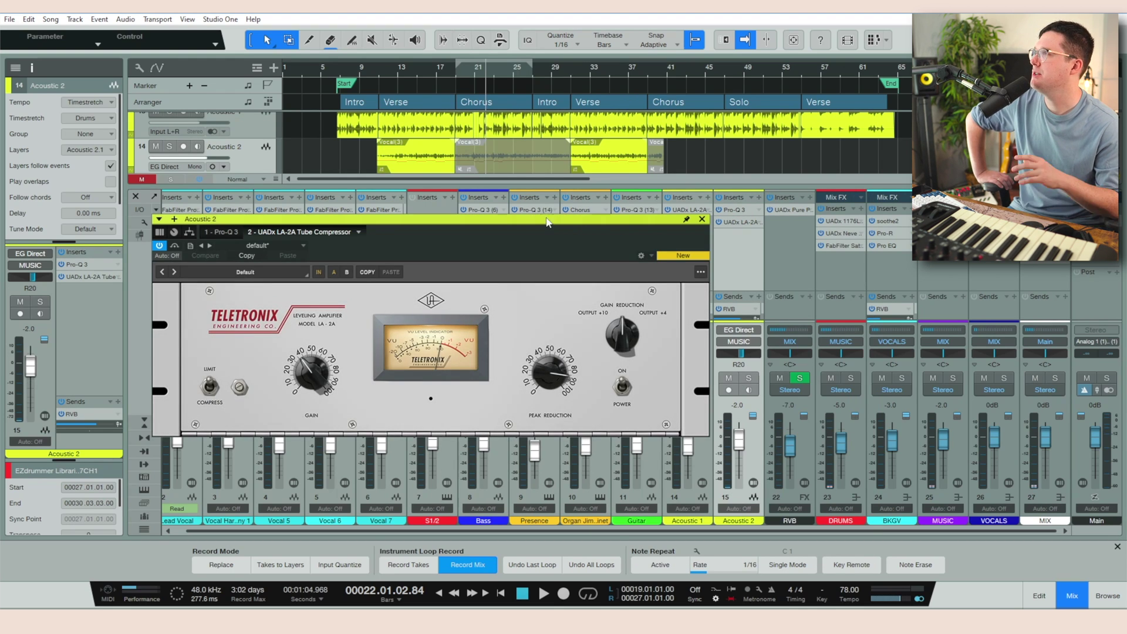
{"action": "left_click_drag", "start_coordinate": [546, 222], "coordinate": [609, 217]}
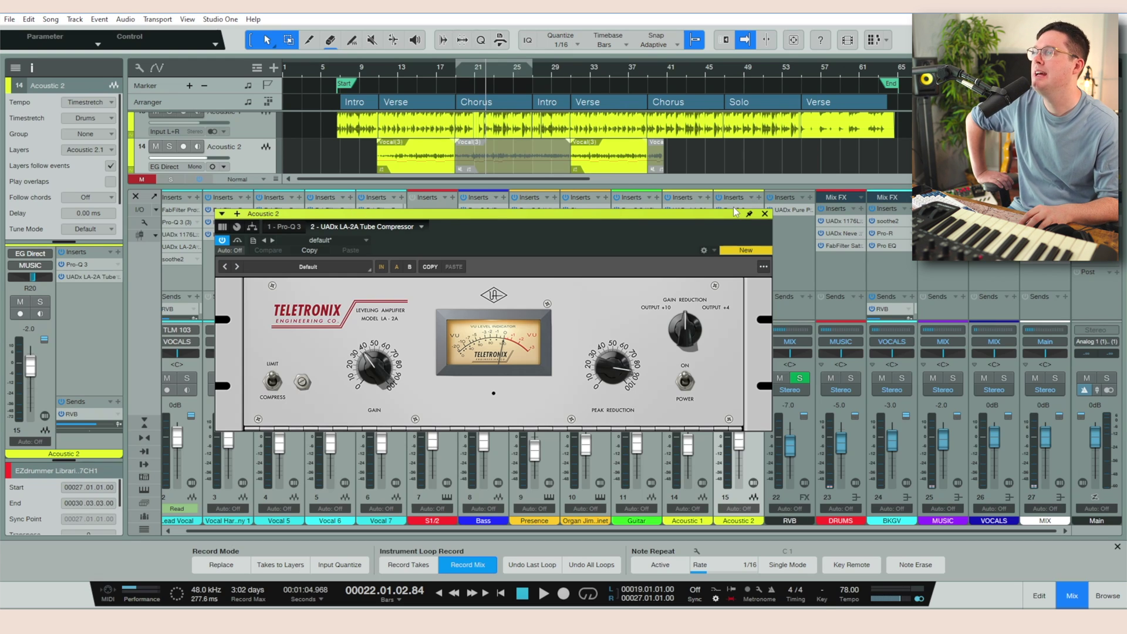
{"action": "left_click", "coordinate": [765, 213]}
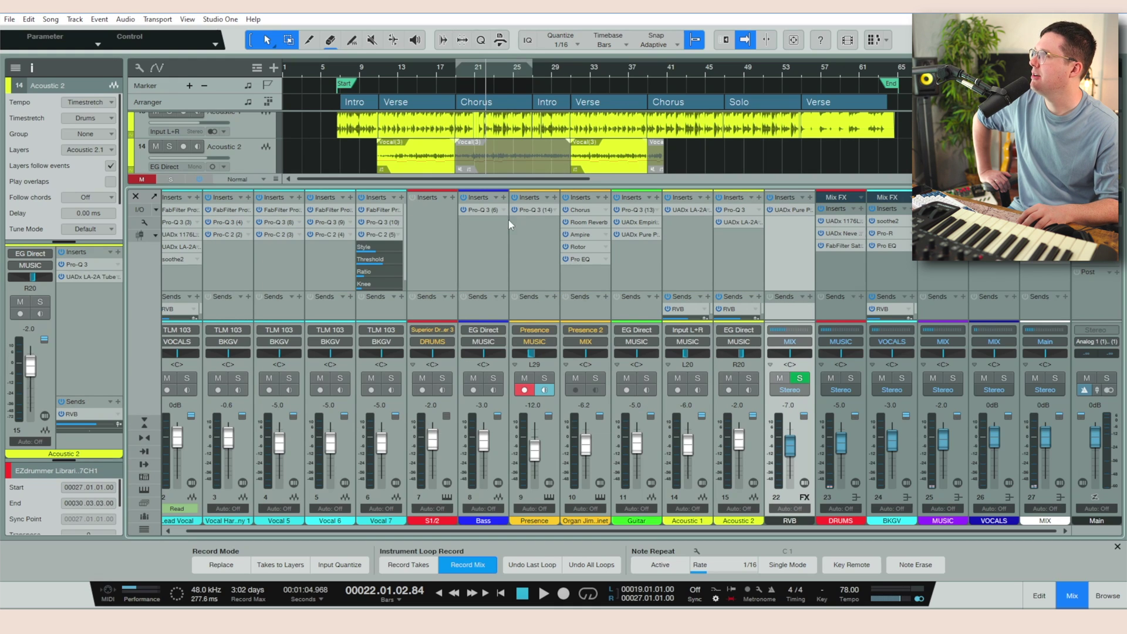
Re-enable Colorize channel strips in the mixer options and hide the mixer with F3.
{"action": "left_click", "coordinate": [151, 220]}
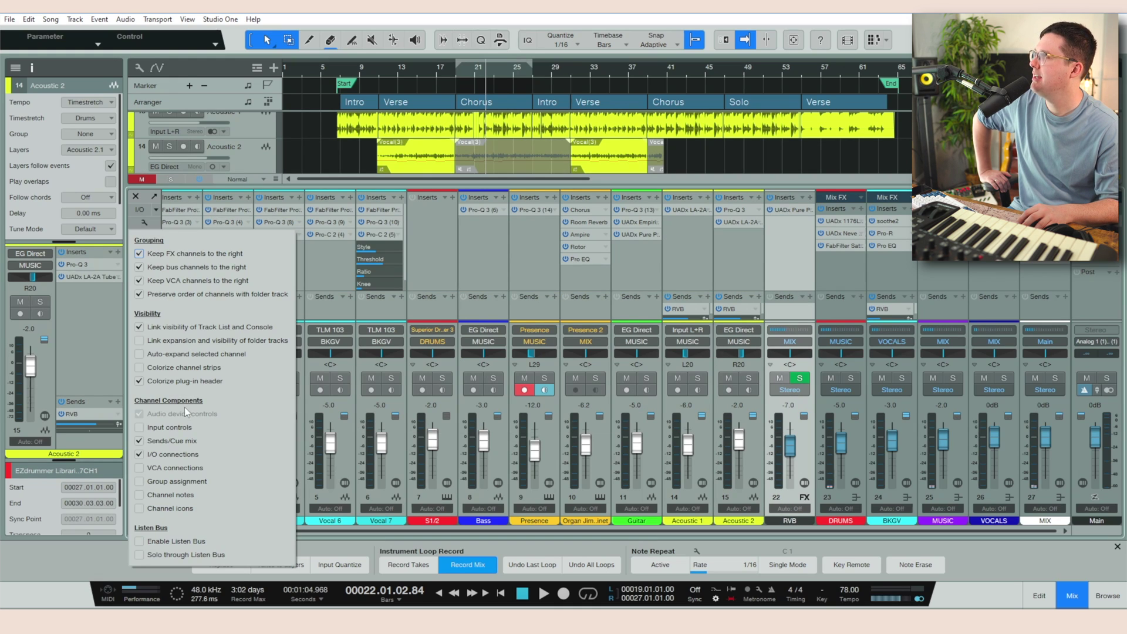
{"action": "left_click", "coordinate": [136, 372]}
{"action": "left_click", "coordinate": [137, 372]}
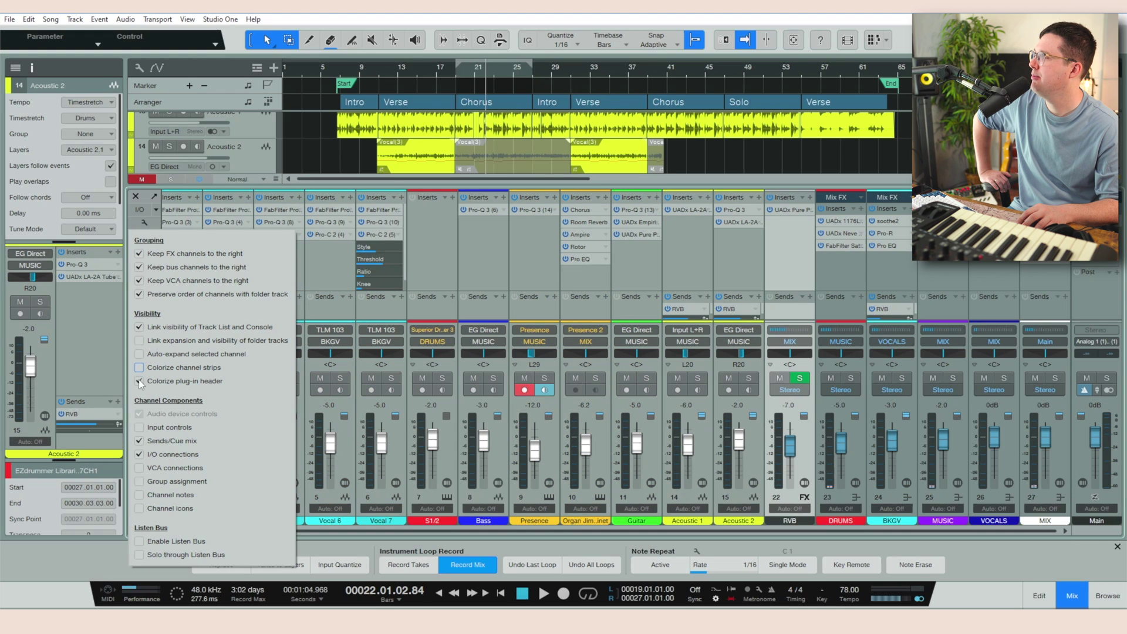
{"action": "left_click", "coordinate": [140, 381]}
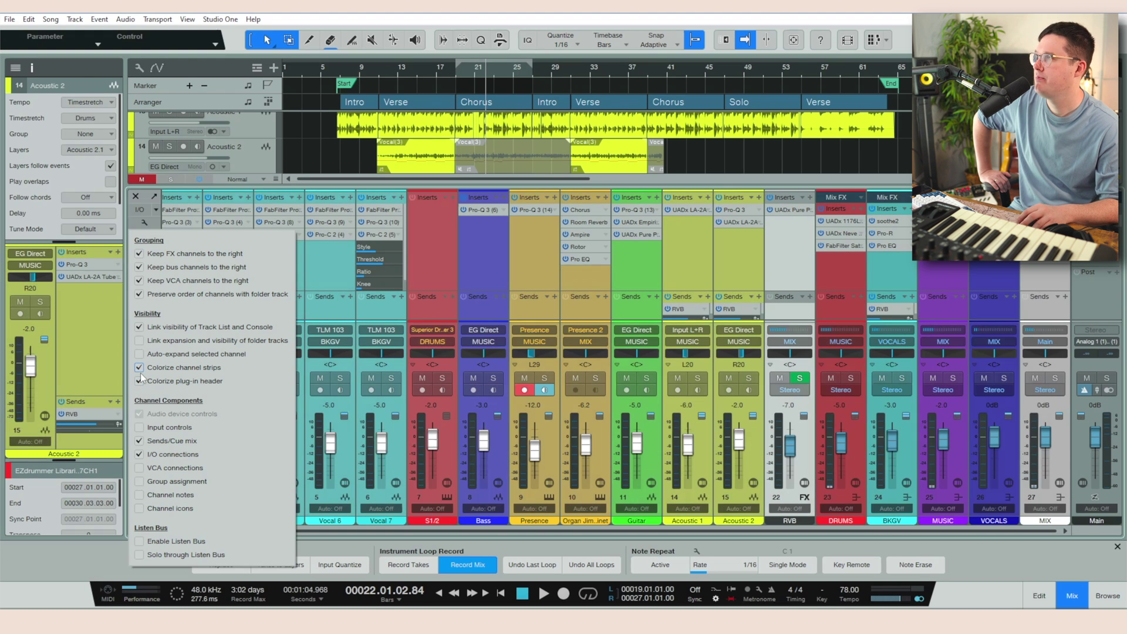
{"action": "key", "text": "F3"}
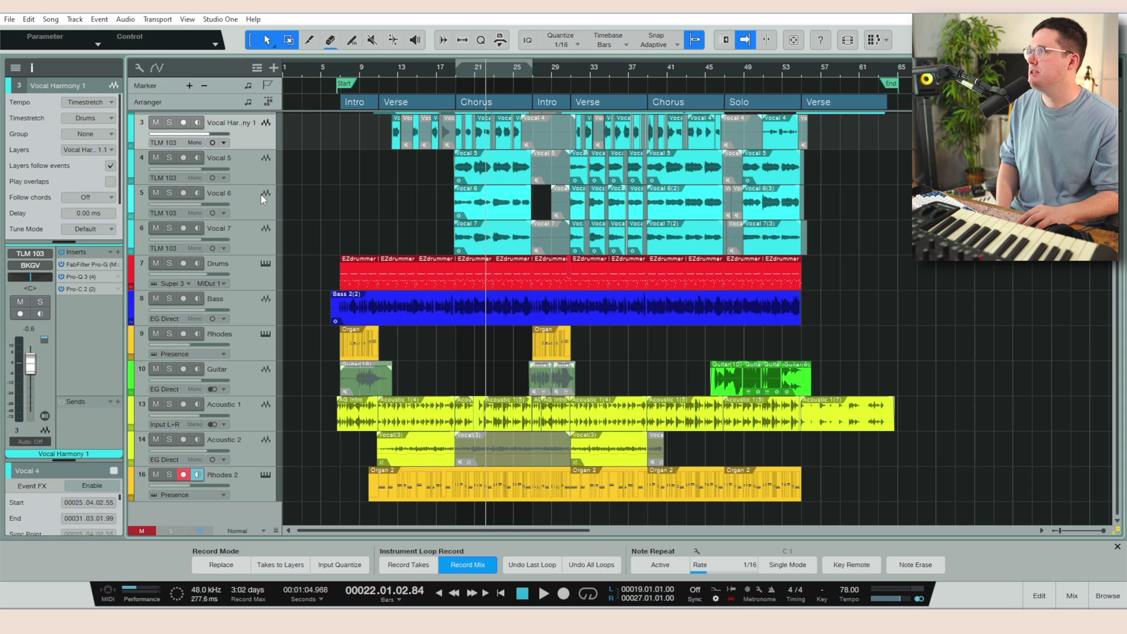
Enable Colorize track controls and check the Drums, Bass, Rhodes and Guitar track headers.
{"action": "left_click", "coordinate": [138, 68]}
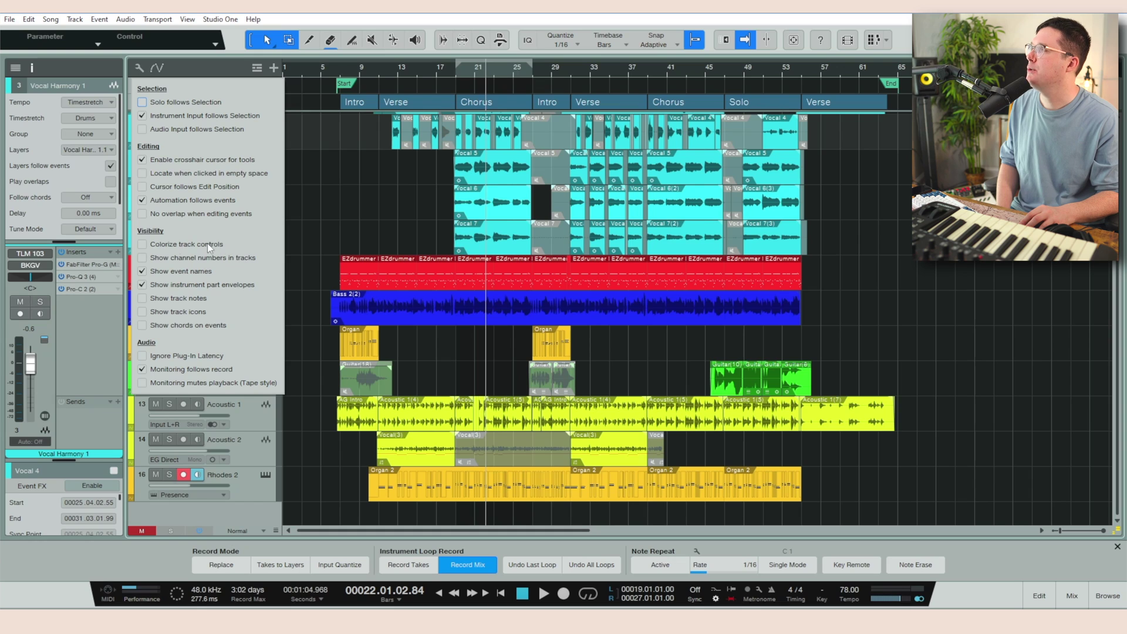
{"action": "left_click", "coordinate": [142, 245]}
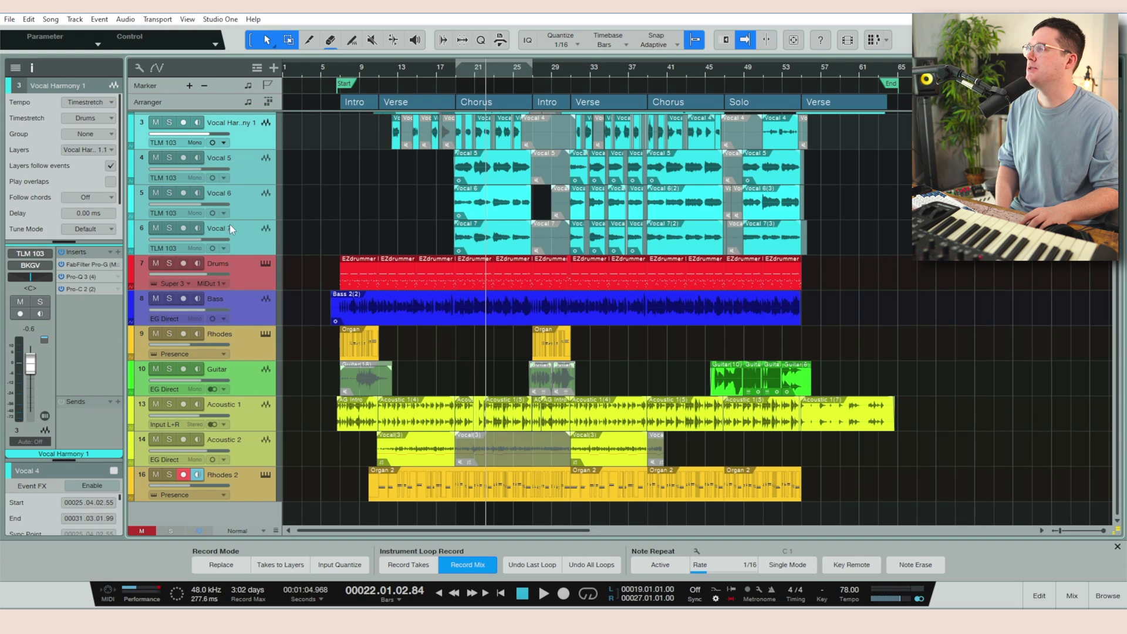
{"action": "left_click", "coordinate": [244, 284]}
{"action": "left_click", "coordinate": [246, 321]}
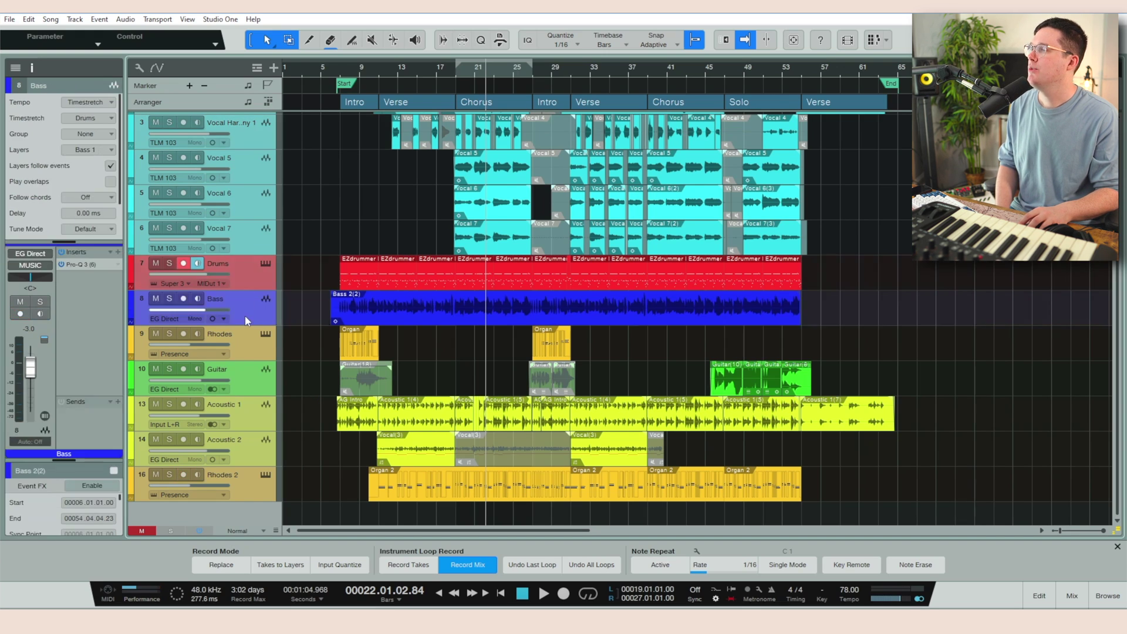
{"action": "left_click", "coordinate": [245, 348]}
{"action": "left_click", "coordinate": [249, 389]}
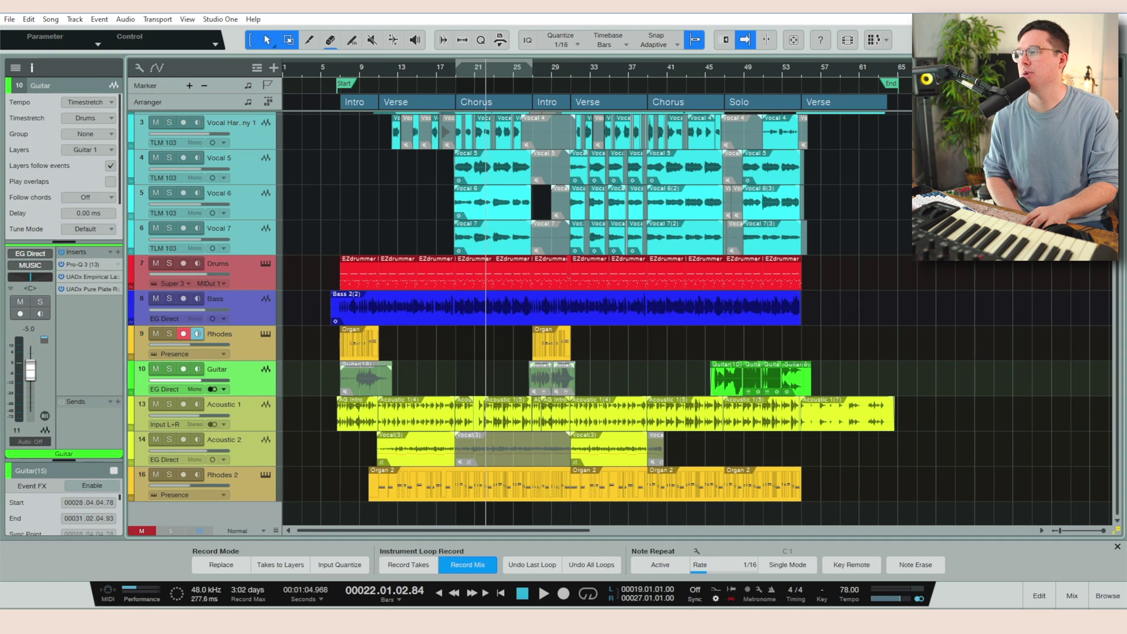
Toggle the mixer on and off twice, ending with only the arrangement visible.
{"action": "left_click", "coordinate": [1076, 602]}
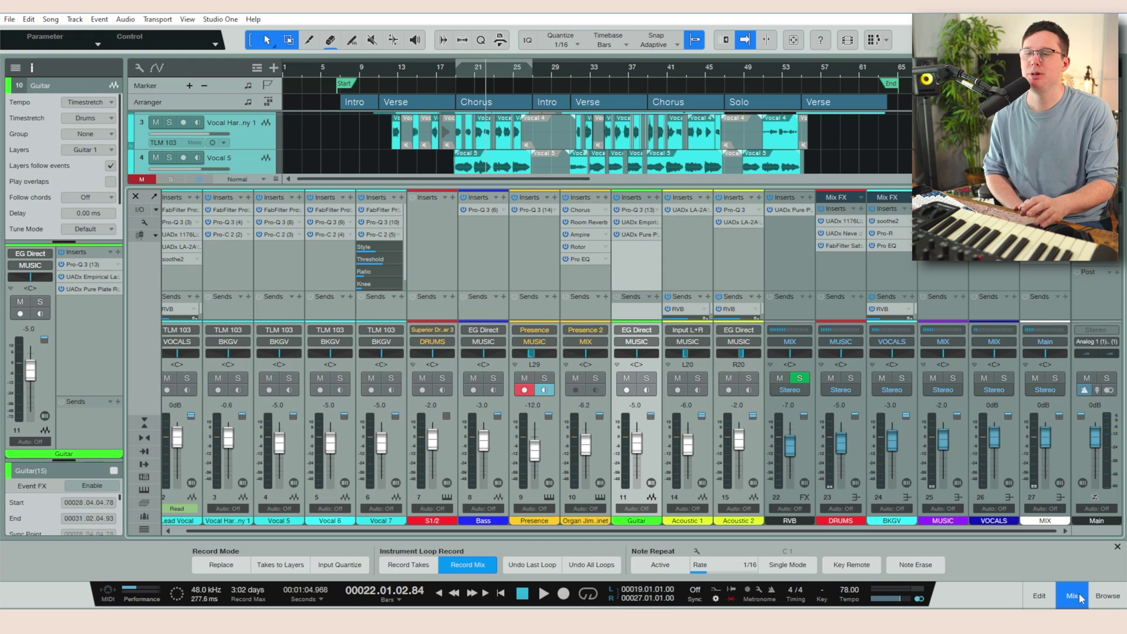
{"action": "left_click", "coordinate": [1079, 597]}
{"action": "left_click", "coordinate": [1078, 596]}
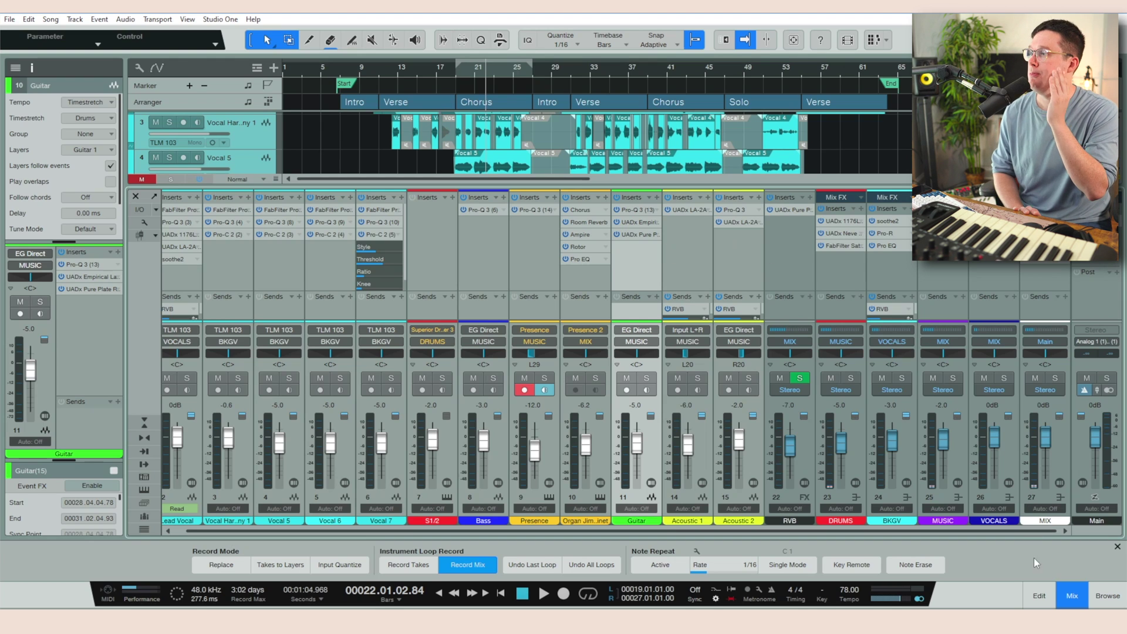
{"action": "left_click", "coordinate": [1073, 595]}
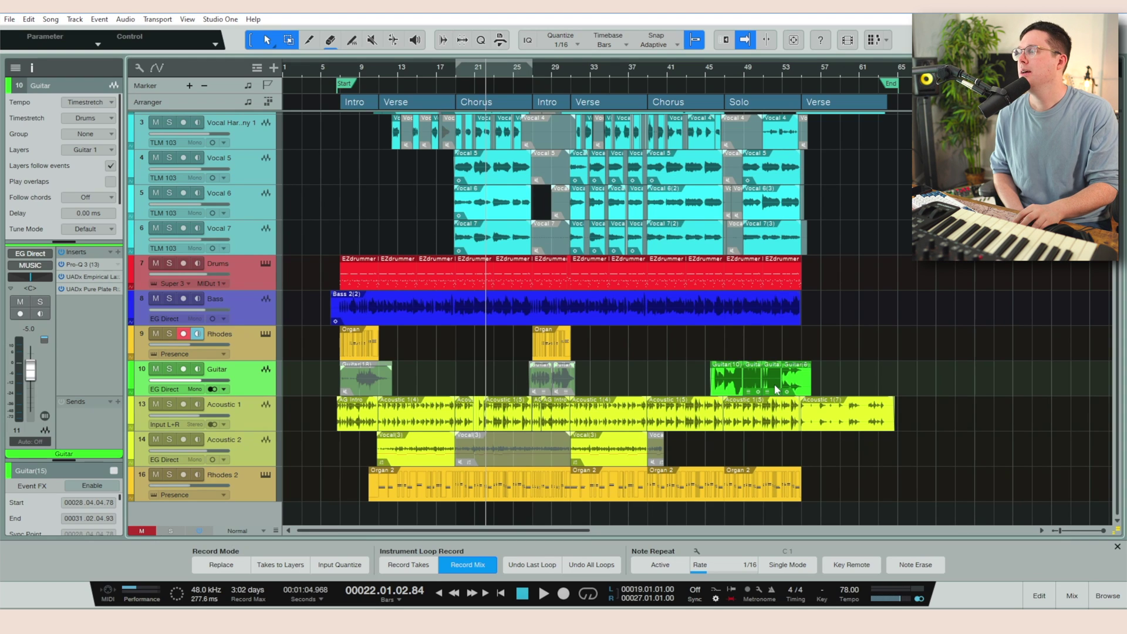
Recolour the Rhodes track dark orange.
{"action": "left_click", "coordinate": [255, 344]}
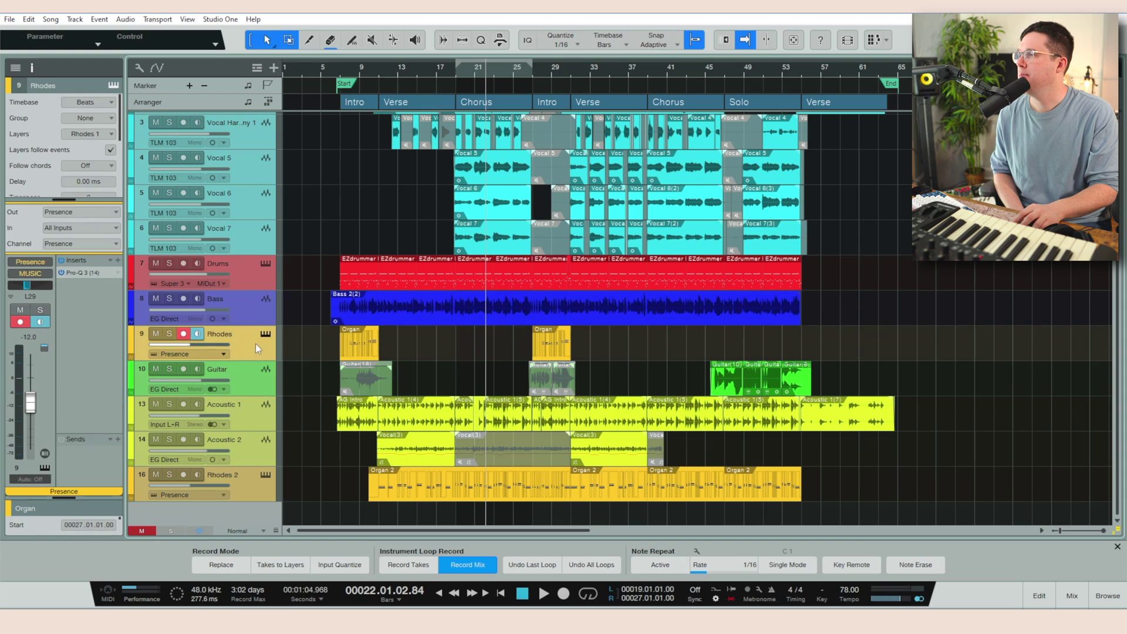
{"action": "left_click", "coordinate": [132, 340]}
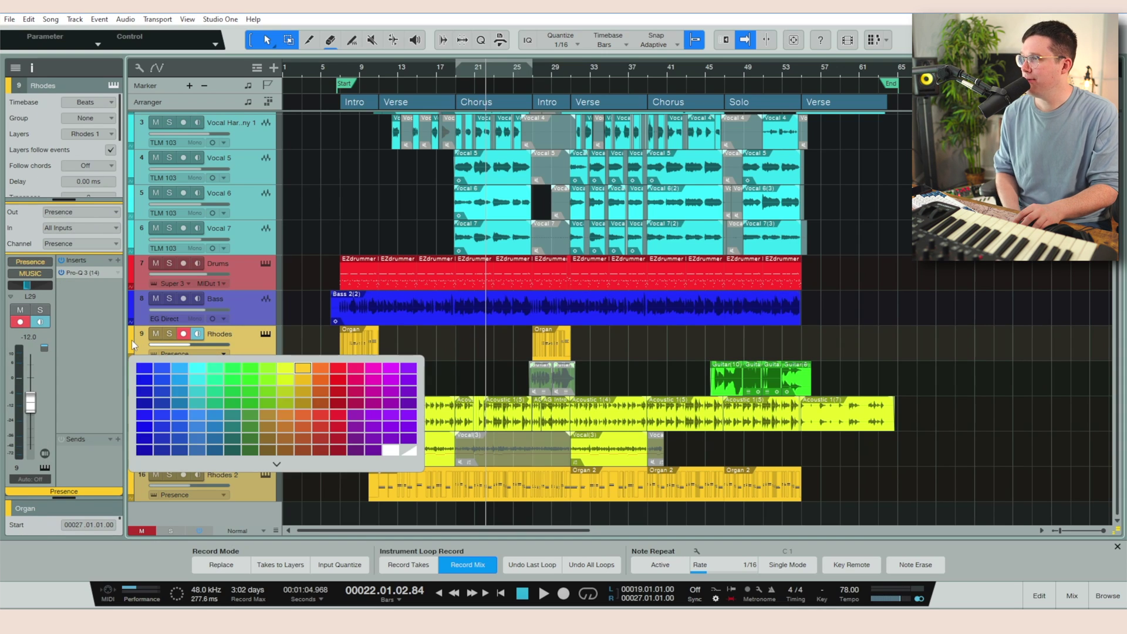
{"action": "left_click", "coordinate": [132, 343]}
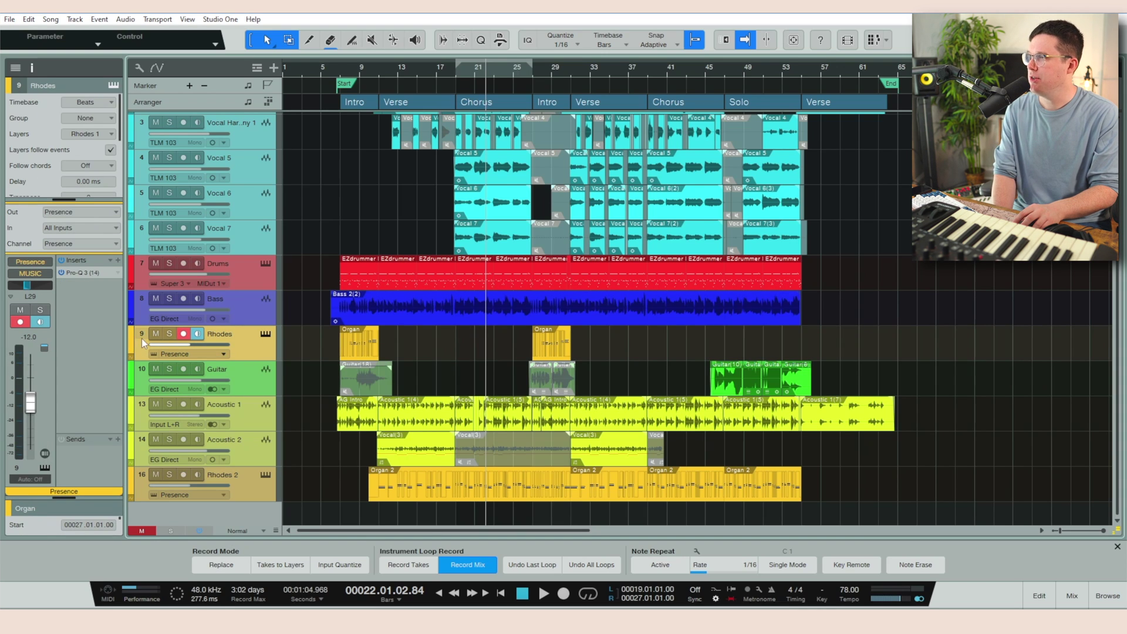
{"action": "left_click", "coordinate": [132, 343]}
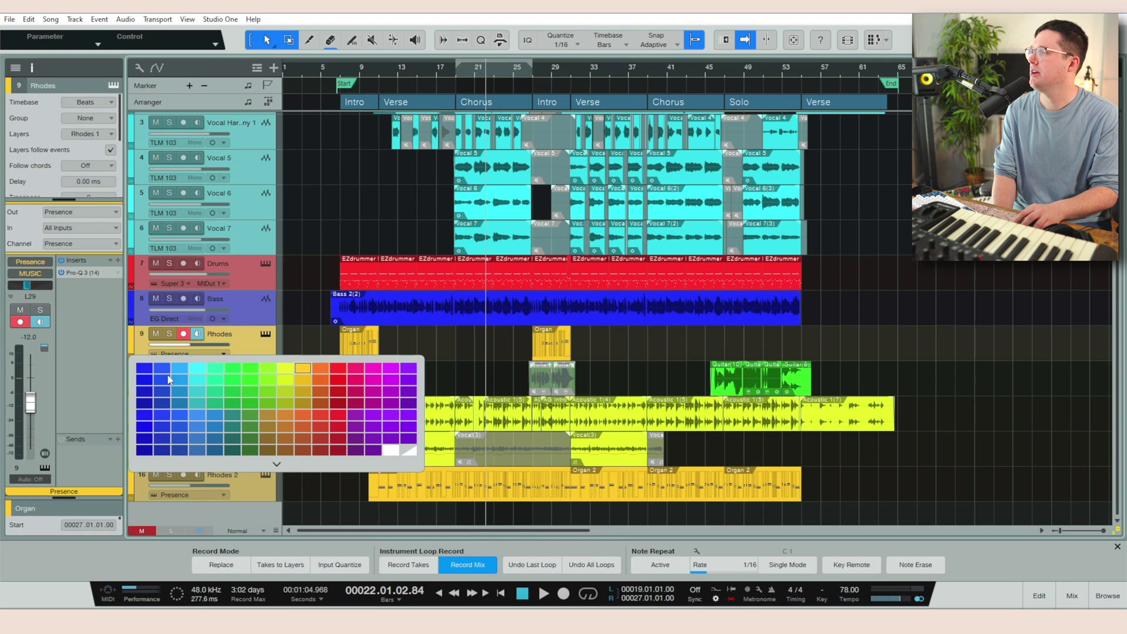
{"action": "left_click", "coordinate": [308, 371]}
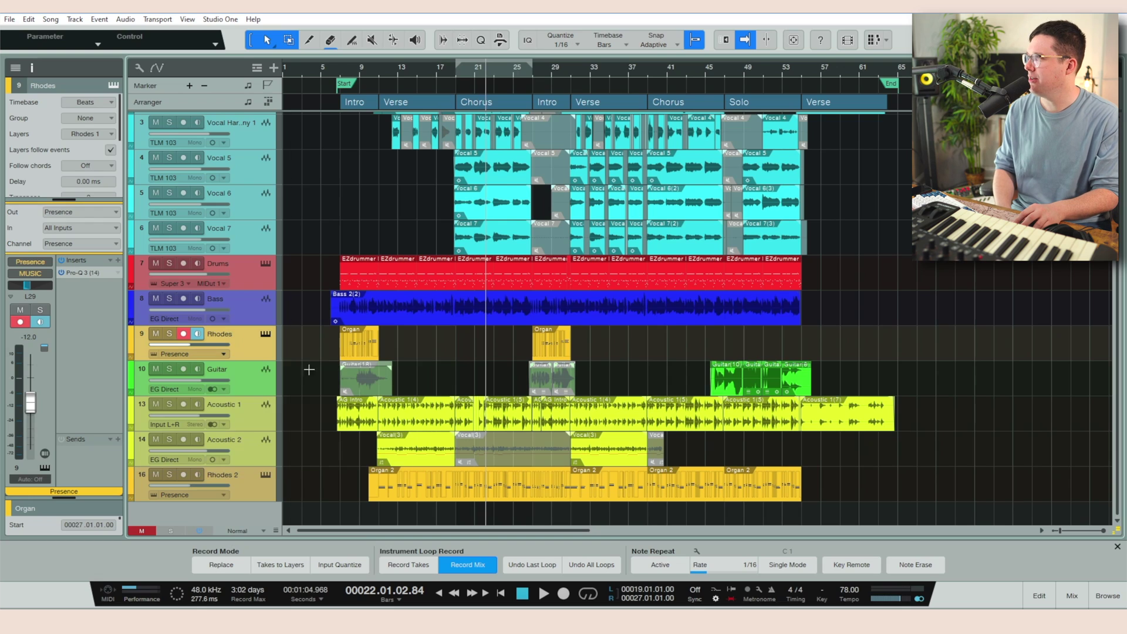
{"action": "left_click", "coordinate": [130, 337]}
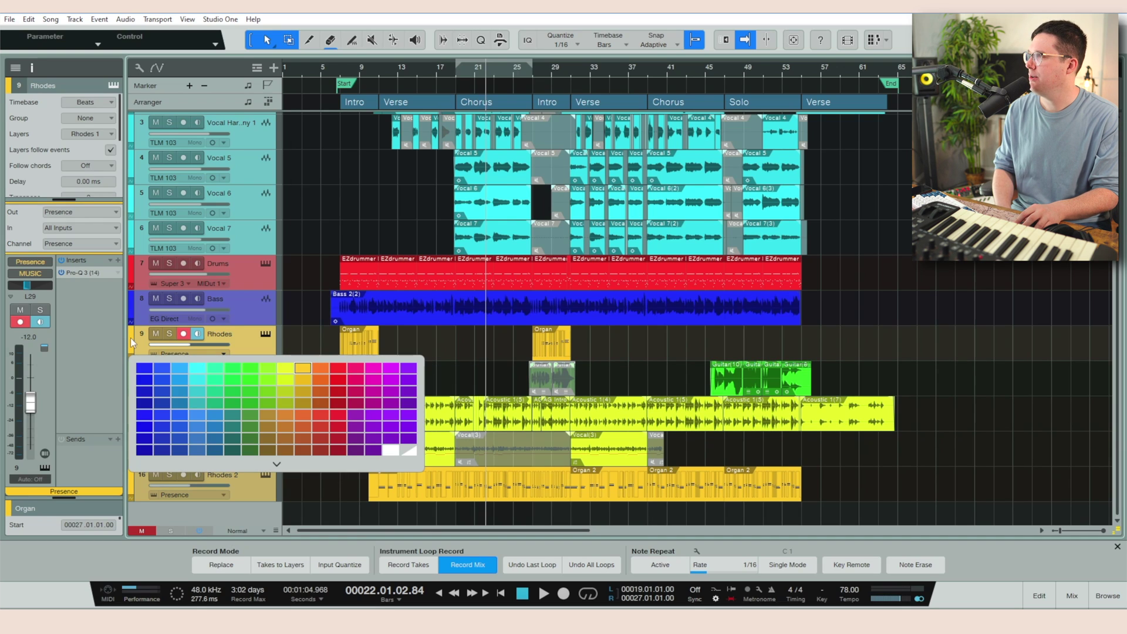
{"action": "left_click", "coordinate": [280, 417]}
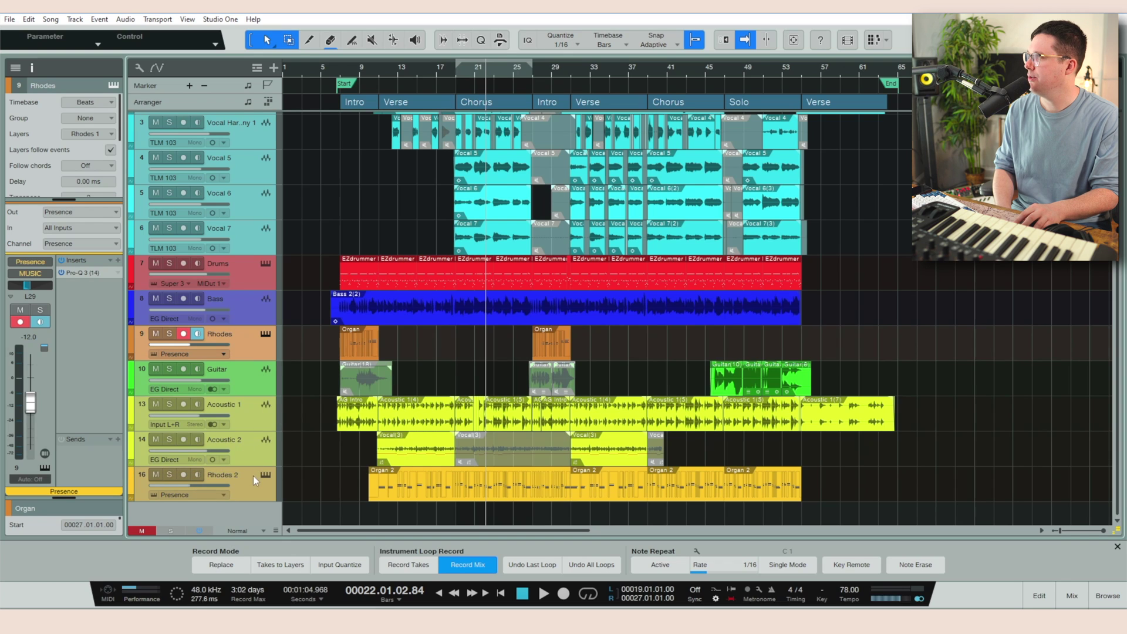
Move Rhodes 2 directly below Rhodes and give it the same dark orange.
{"action": "left_click_drag", "start_coordinate": [253, 475], "coordinate": [261, 371]}
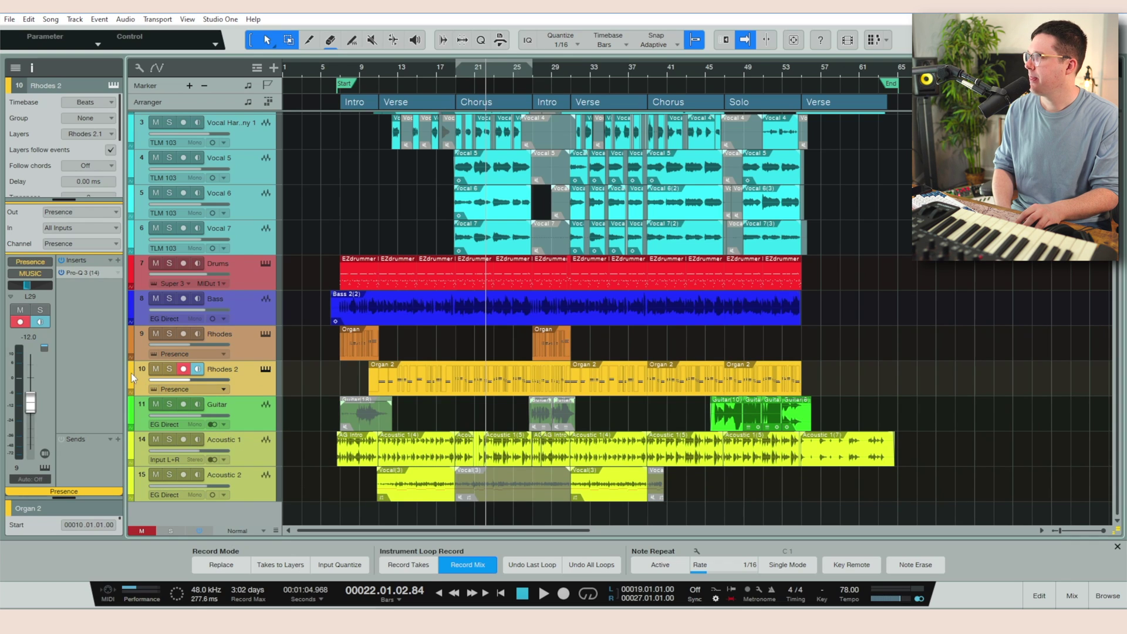
{"action": "left_click", "coordinate": [131, 372]}
{"action": "left_click", "coordinate": [284, 467]}
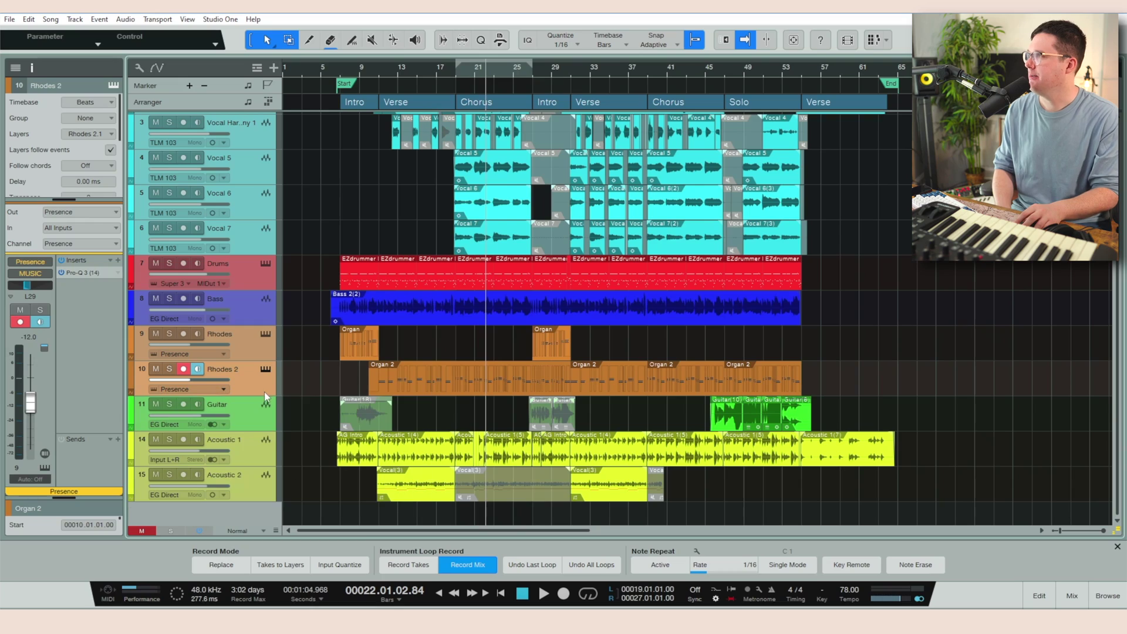